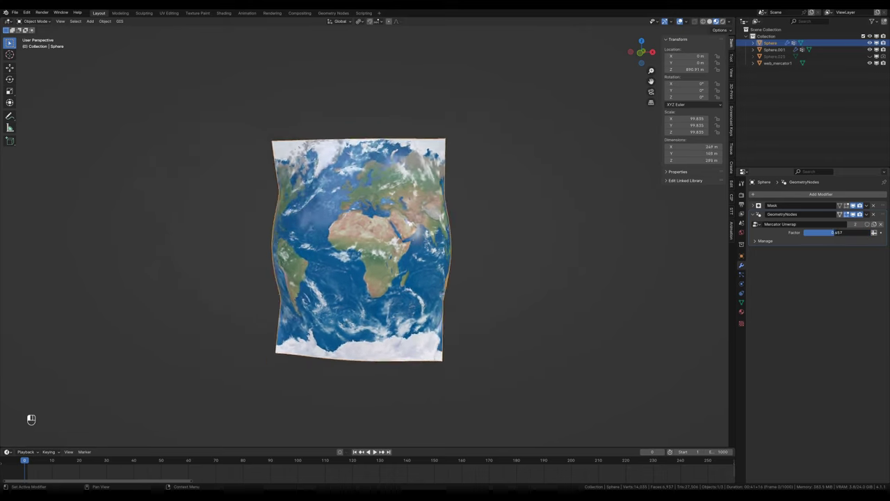
Flatten the plain globe and the dotted Sphere.001 globe into maps by setting each Mercator Unwrap factor to 1.000.
left_click_drag(836, 239, 878, 232)
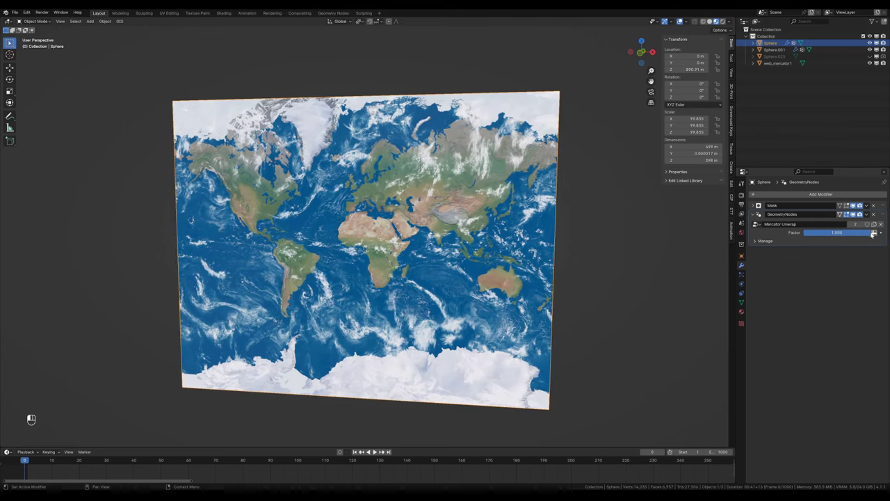
middle_click_drag(477, 95, 477, 35, "shift")
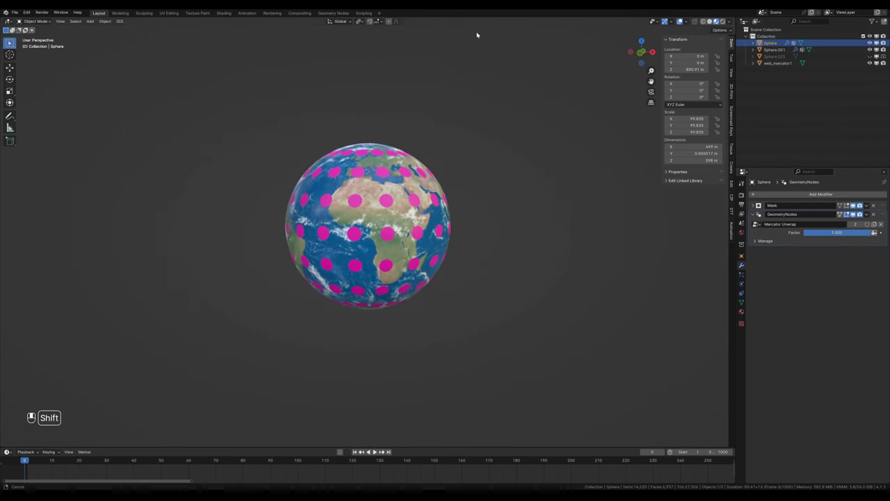
left_click(412, 225)
key("KP_Decimal")
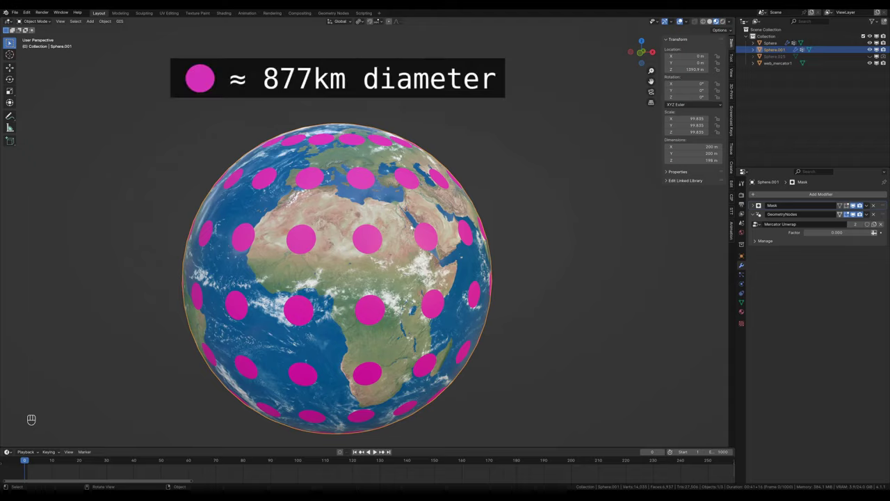
middle_click_drag(412, 224, 653, 265)
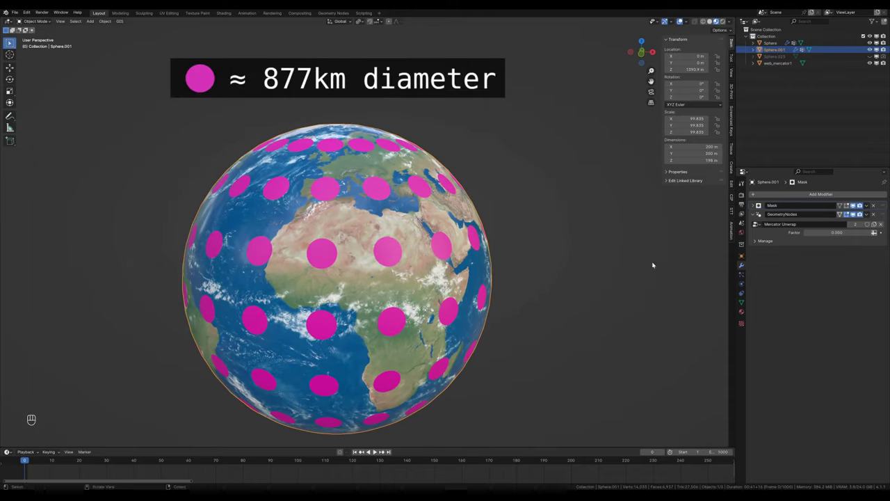
left_click_drag(816, 237, 875, 237)
middle_click_drag(473, 298, 475, 313, "ctrl")
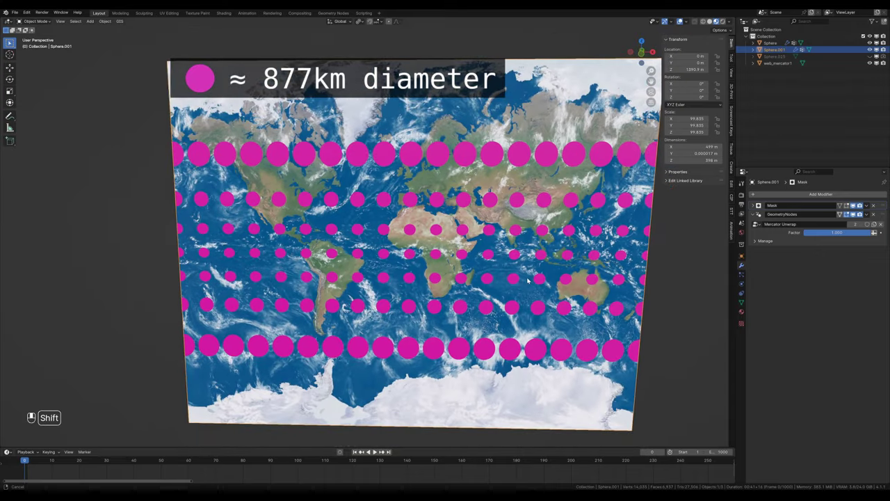
middle_click_drag(527, 282, 403, 173, "shift")
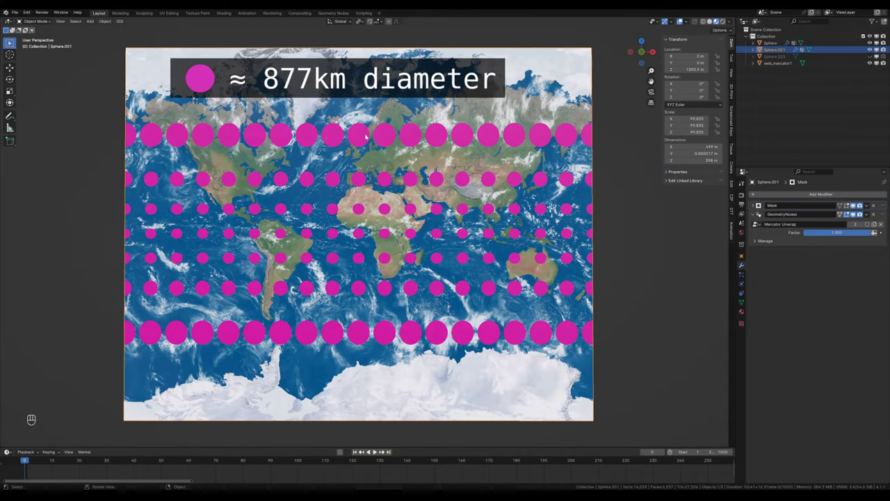
middle_click_drag(370, 160, 388, 179, "shift")
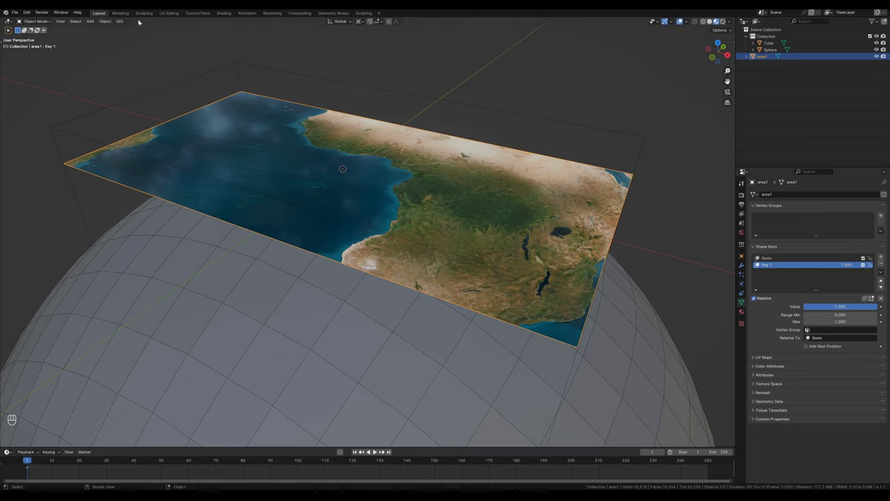
Locate the GIS Earth curvature correction operation for the area1 plane and lower its Key 1 shape key value.
left_click(120, 21)
mouse_move(132, 65)
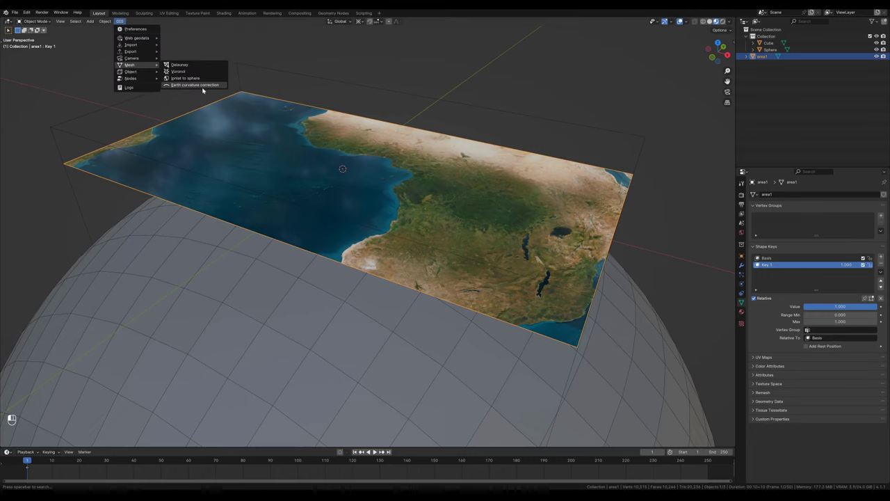
left_click_drag(870, 313, 805, 313)
middle_click_drag(600, 318, 475, 255)
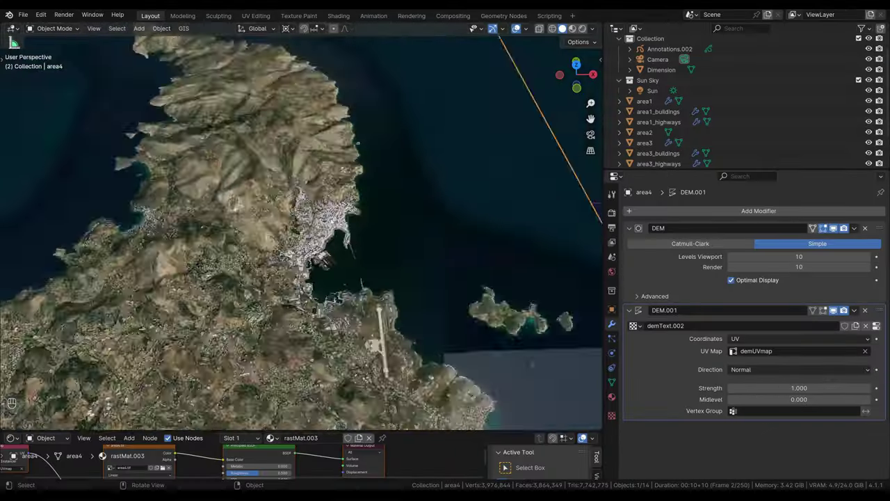
Examine the island terrains in the scene, inspecting area4, the town on area1 and the elongated island to the east.
scroll(350, 225, "down", 5)
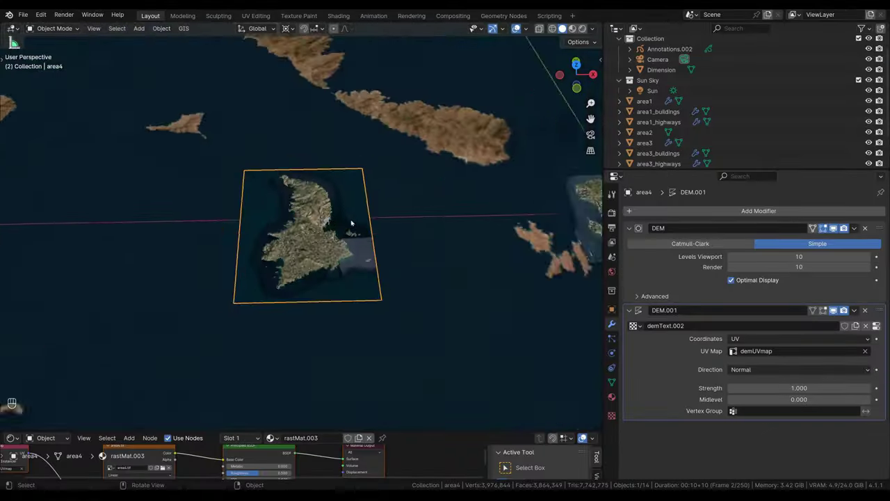
middle_click_drag(350, 225, 177, 242, "shift")
left_click(308, 240)
scroll(282, 237, "up", 5)
scroll(282, 237, "up", 2)
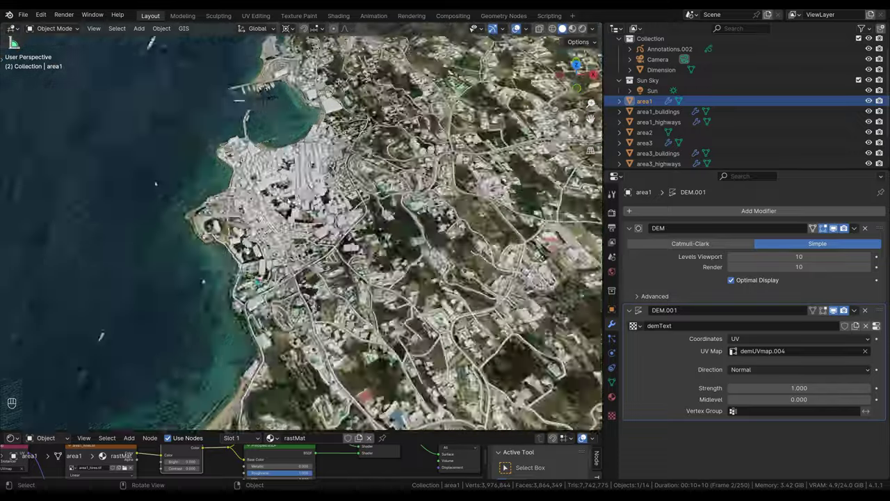
scroll(282, 237, "down", 10)
scroll(488, 206, "up", 6)
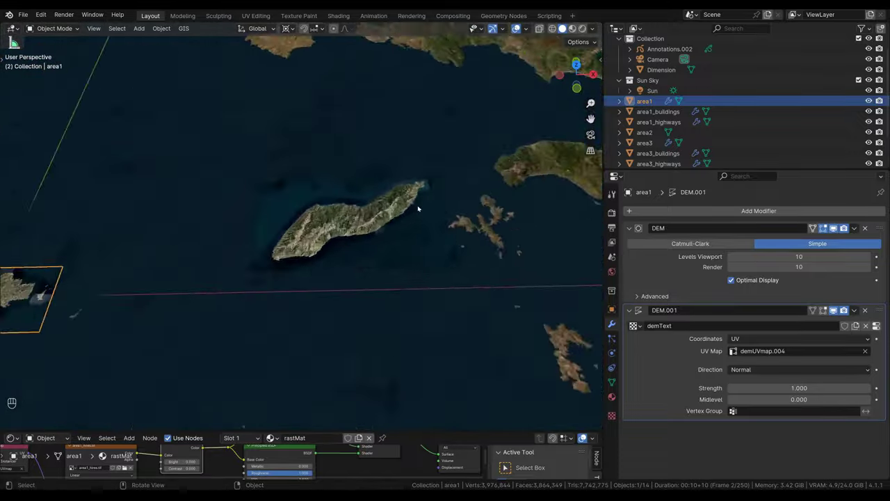
scroll(376, 185, "down", 6)
scroll(376, 186, "down", 2)
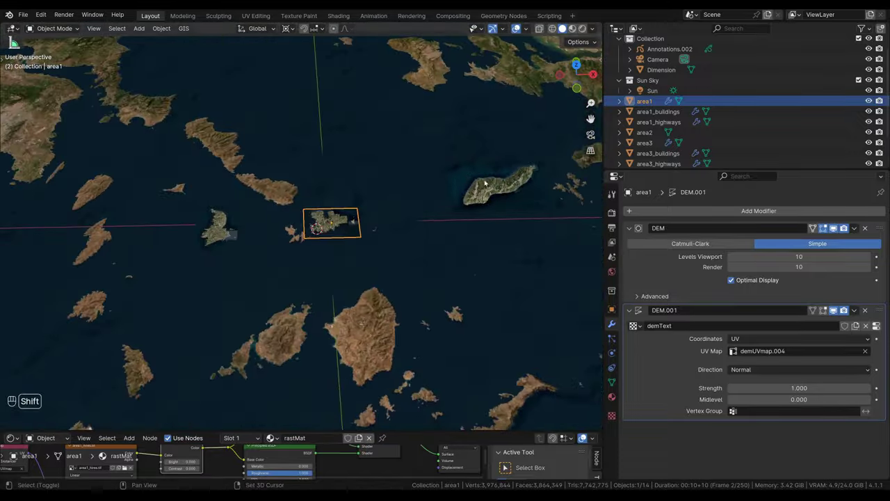
left_click(487, 183)
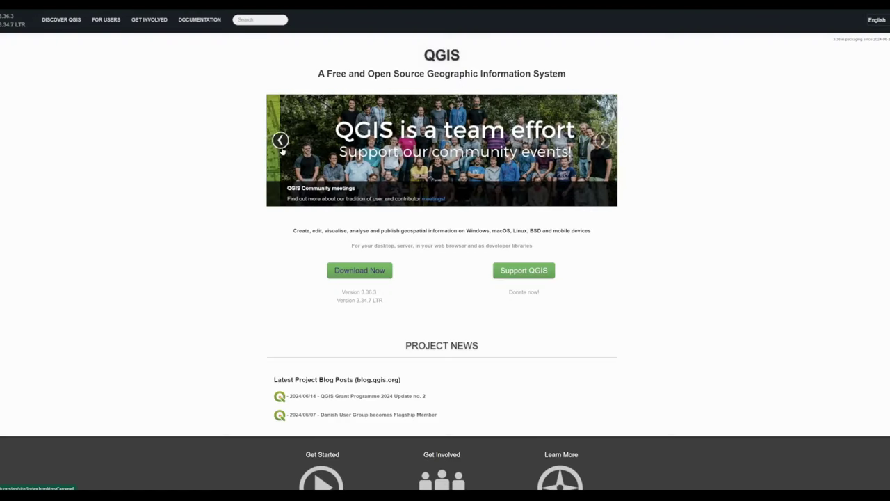
Switch to the QGIS website and open its download page.
left_click(324, 156)
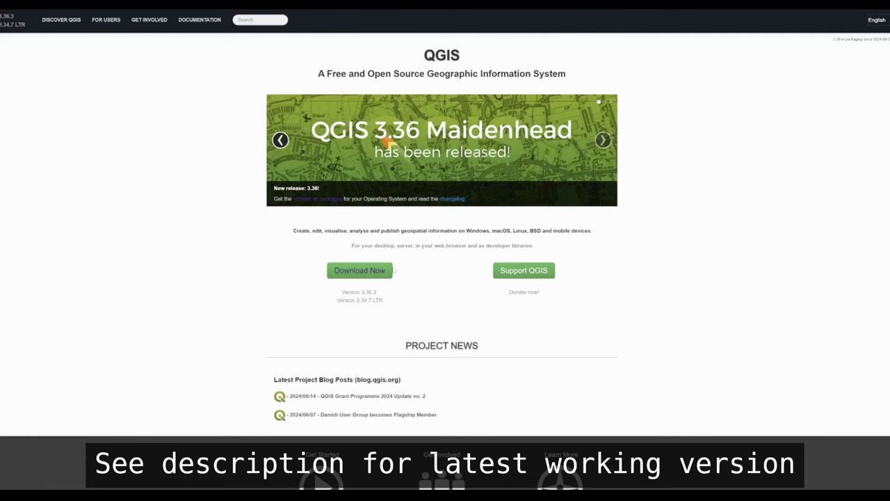
left_click(370, 274)
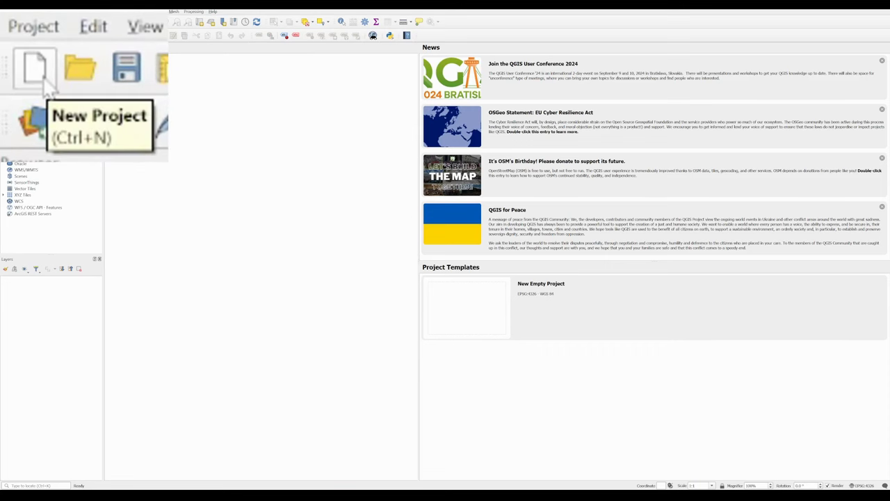
Switch to QGIS, create a new project and start a new XYZ Tiles connection.
key("ctrl+n")
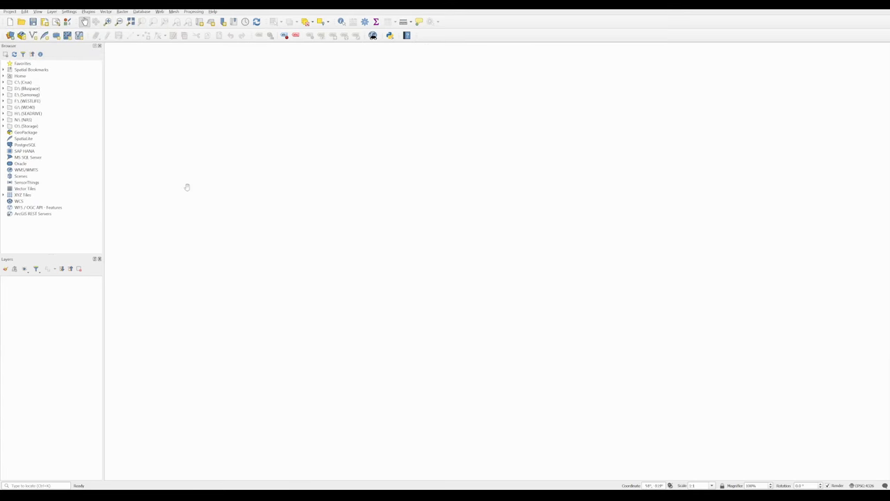
double_click(14, 195)
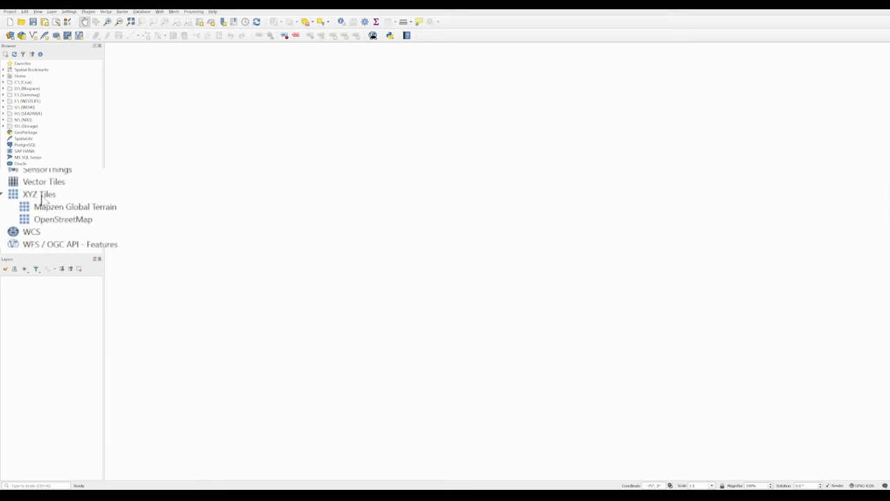
right_click(41, 197)
left_click(82, 208)
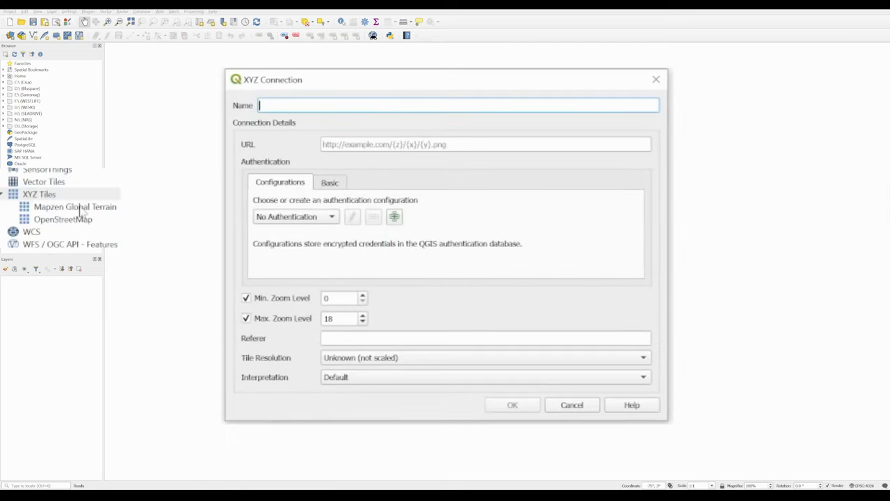
left_click(416, 495)
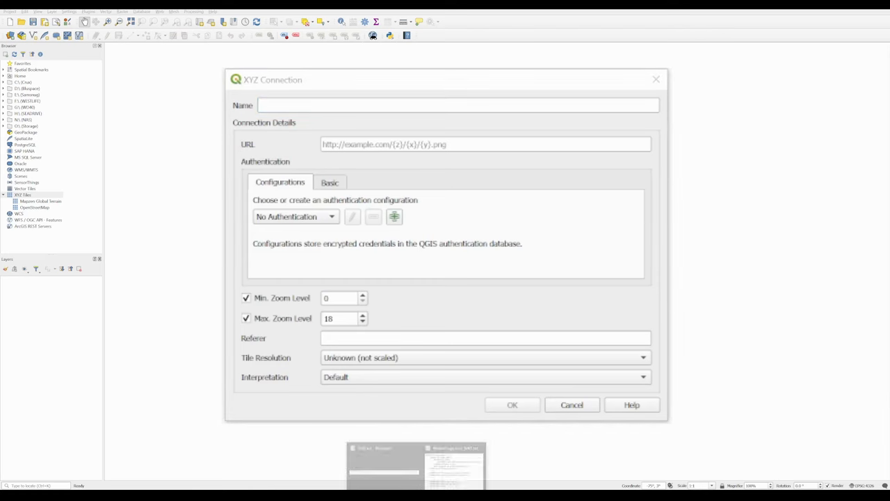
left_click(384, 461)
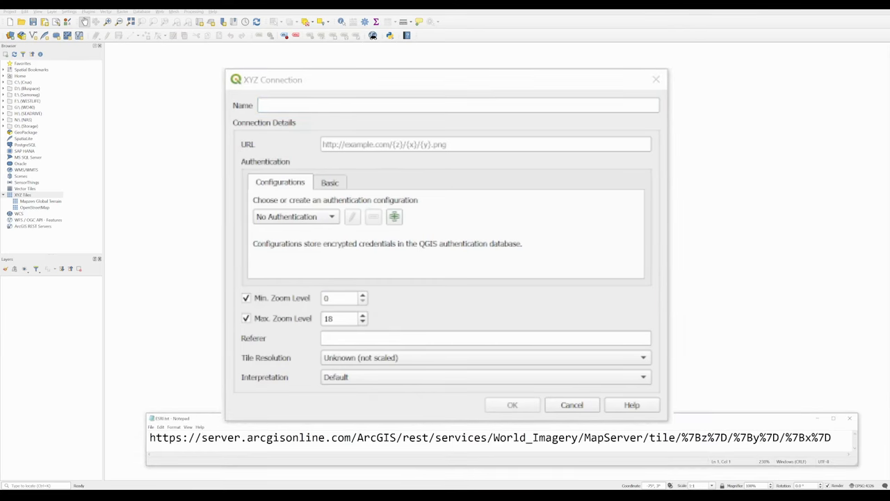
left_click_drag(832, 438, 149, 437)
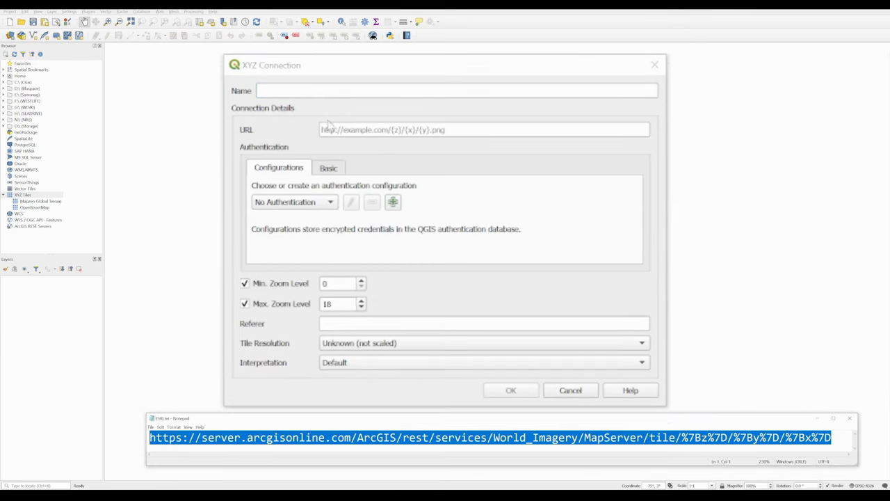
type("https://server.arcgisonline.com/ArcGIS/rest/services/World_Imagery/MapServer/tile/%7Bz%7D/%7By%7D/%7Bx%7D")
left_click(417, 90)
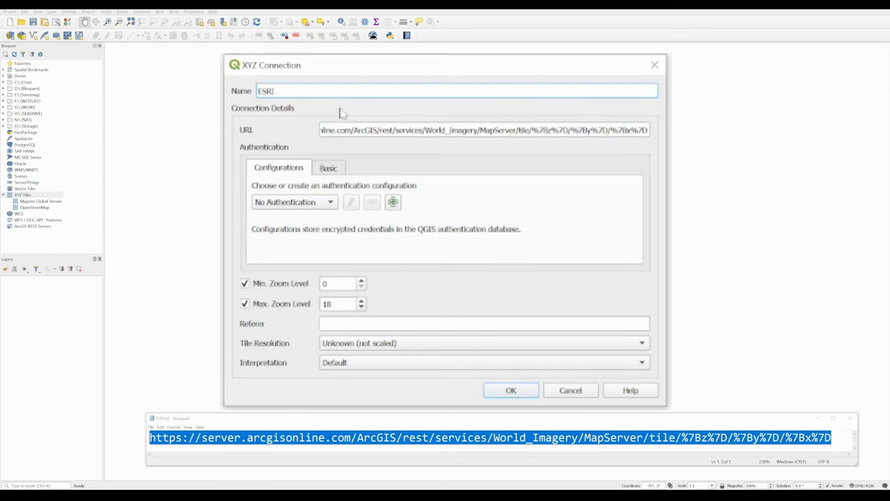
left_click(511, 389)
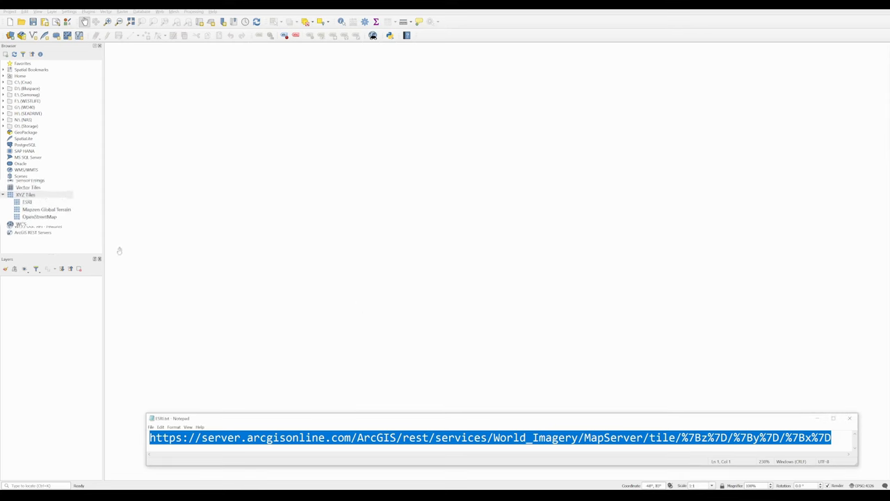
Add the ESRI imagery layer to the map and frame the island of Mykonos in the Aegean Sea.
left_click(36, 207)
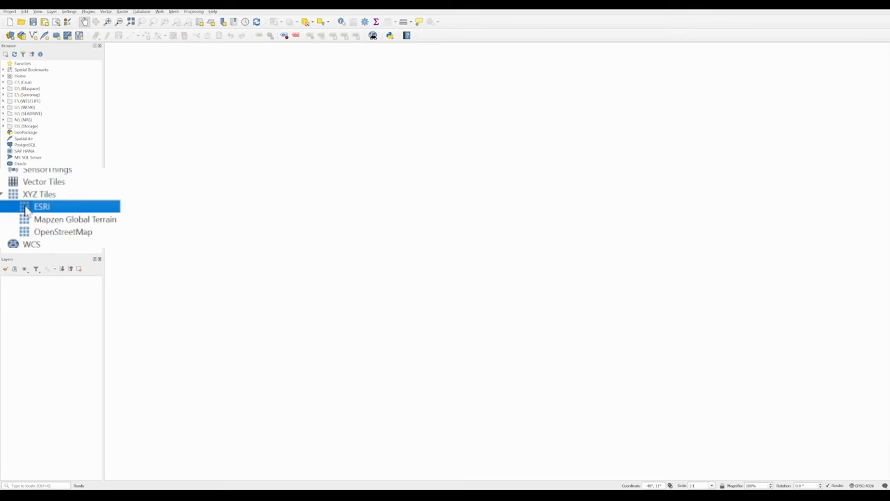
double_click(26, 209)
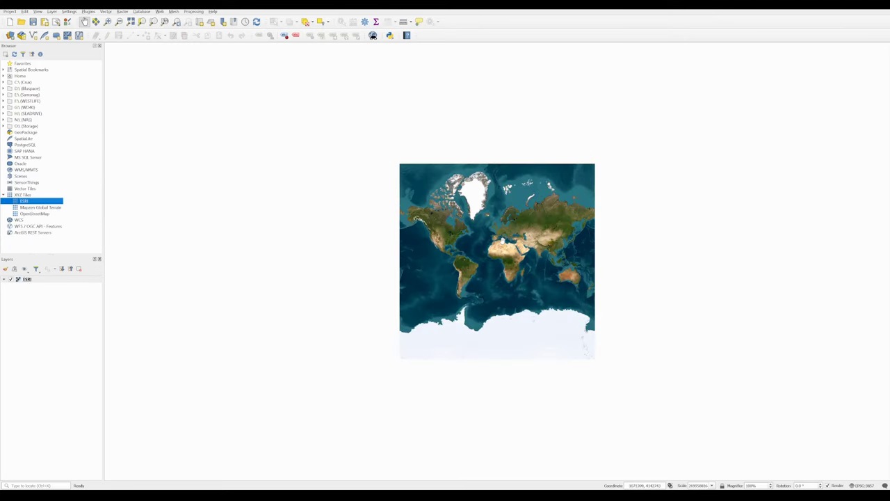
scroll(504, 241, "up", 2)
scroll(538, 251, "up", 4)
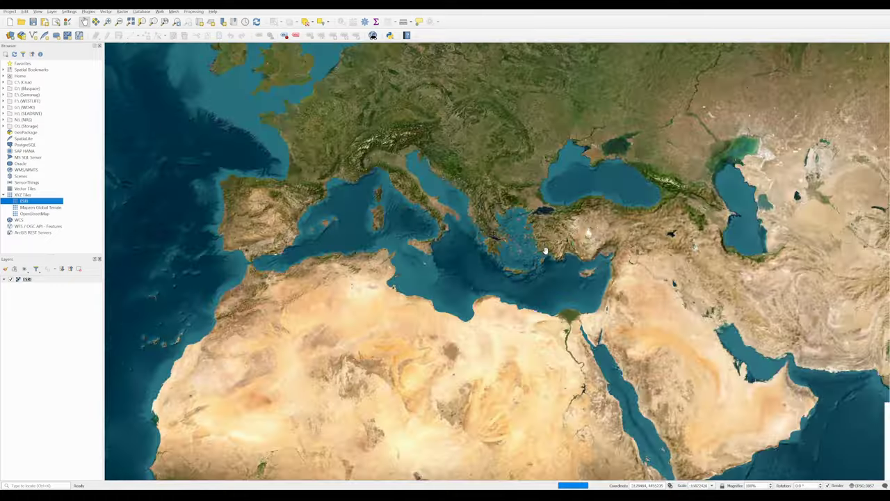
scroll(523, 251, "up", 1)
scroll(490, 235, "up", 2)
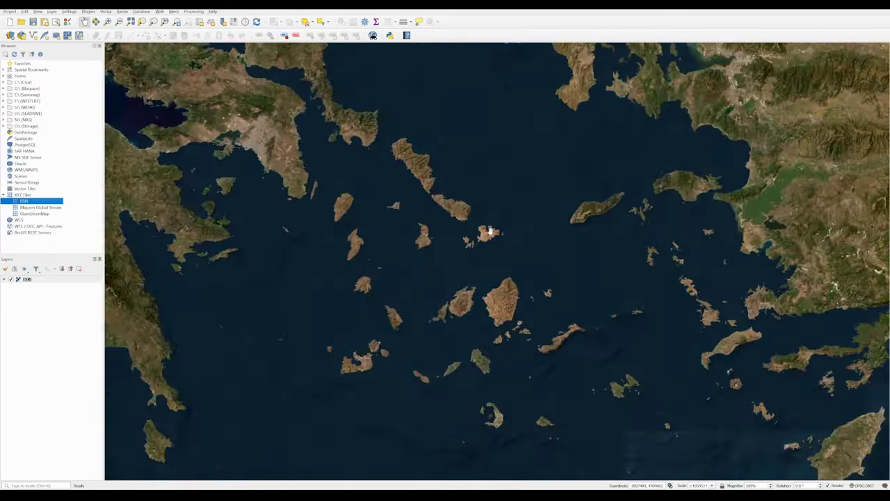
scroll(487, 232, "up", 2)
scroll(487, 232, "up", 1)
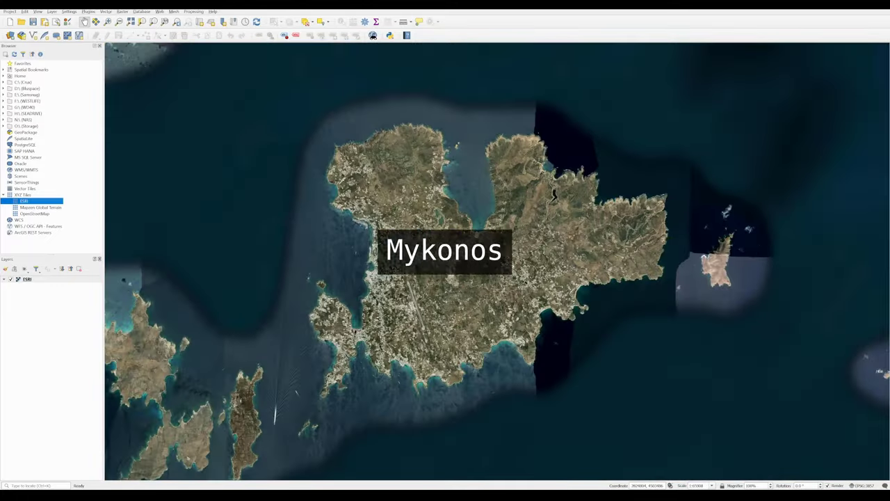
Save the project as Mykonos in the Mykonos folder on the Desktop.
left_click(9, 12)
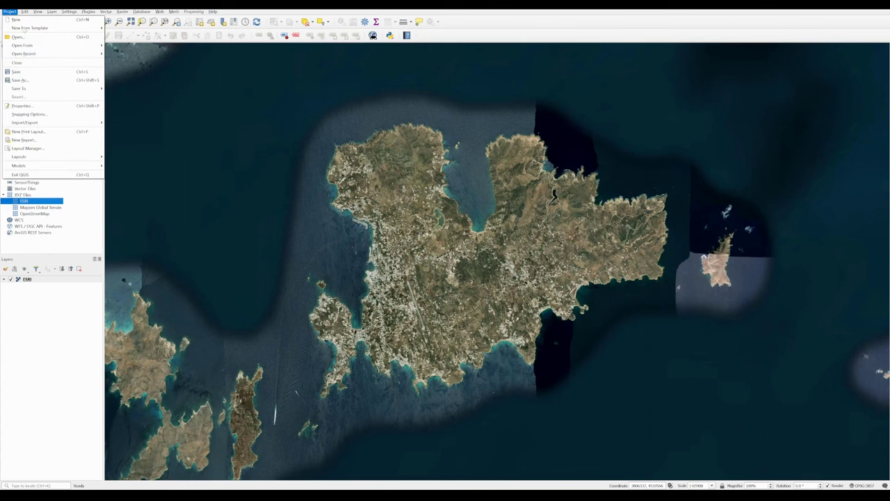
left_click(28, 80)
type("Mykonos")
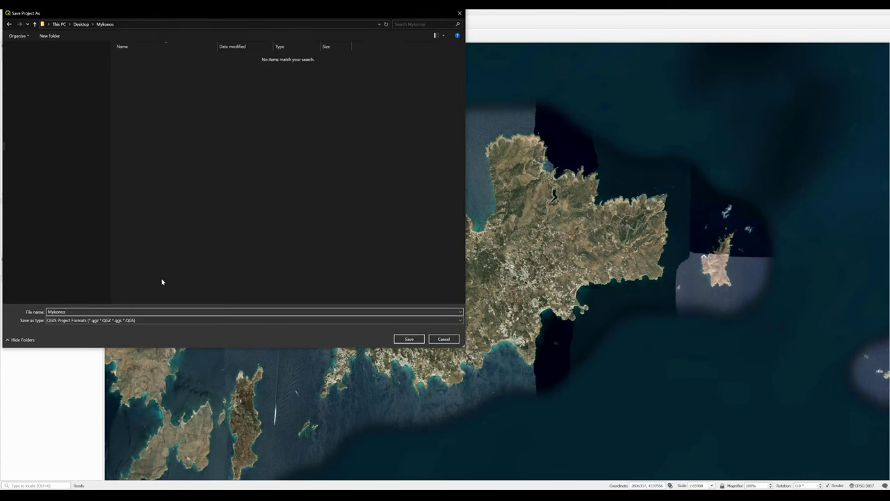
left_click(410, 339)
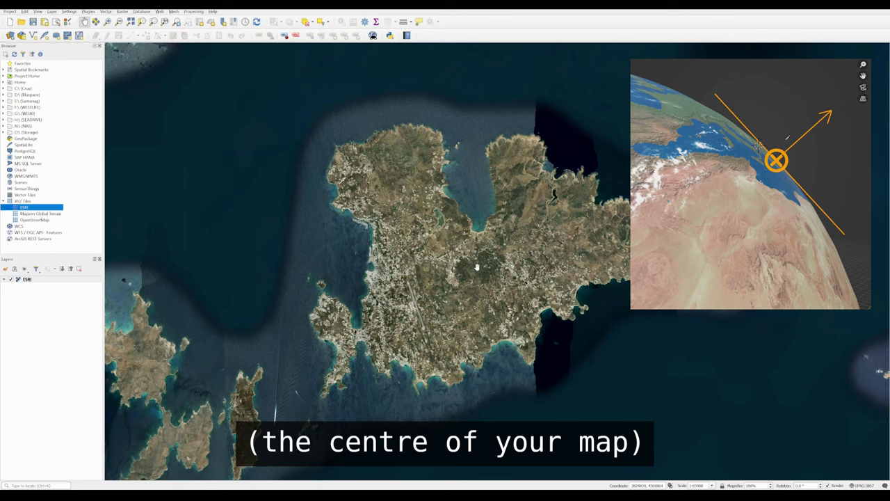
Copy the coordinate of a point near the middle of Mykonos in EPSG:4326 - WGS 84 (37.44890N, 25.37596E).
right_click(393, 261)
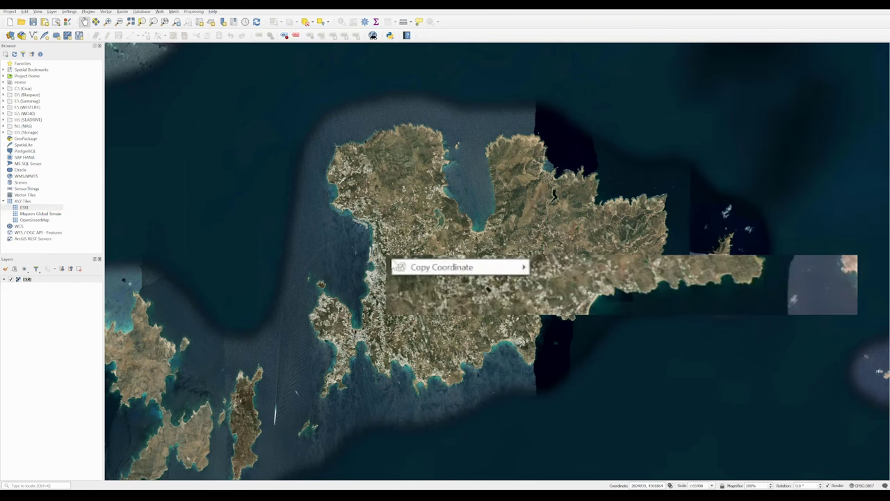
mouse_move(417, 267)
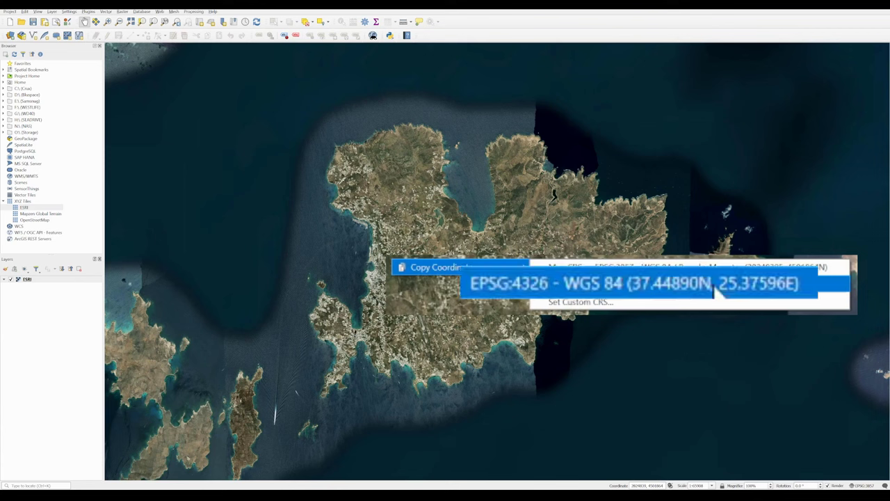
left_click(612, 281)
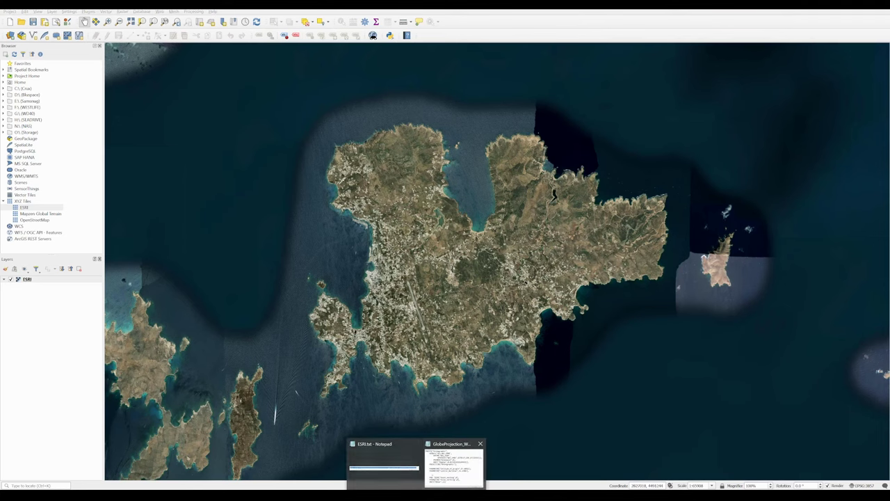
Create a custom CRS named Mykonos from the GlobeProjection_WKT.txt definition, with latitude_of_origin 37.44890 and central_meridian 25.37596.
left_click(441, 453)
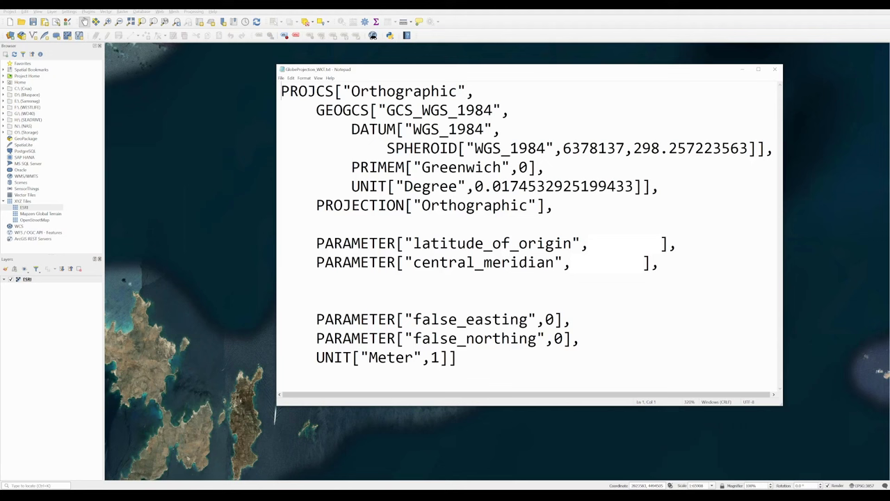
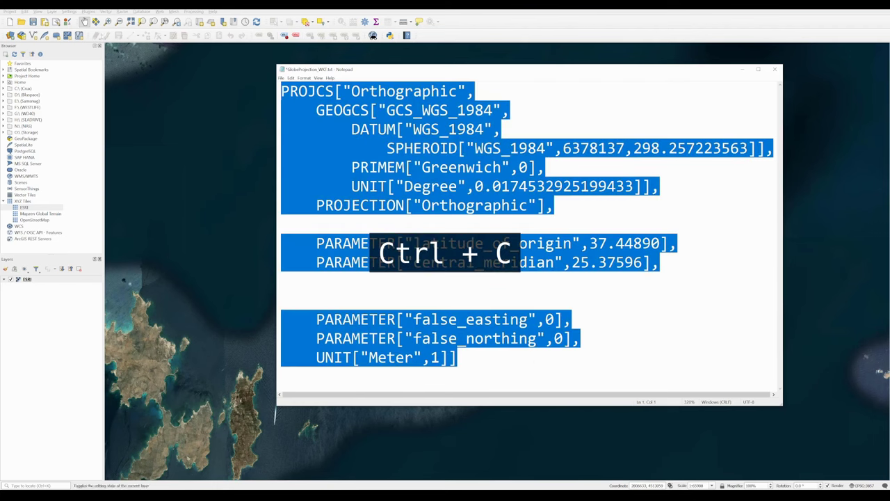
left_click(69, 12)
left_click(109, 58)
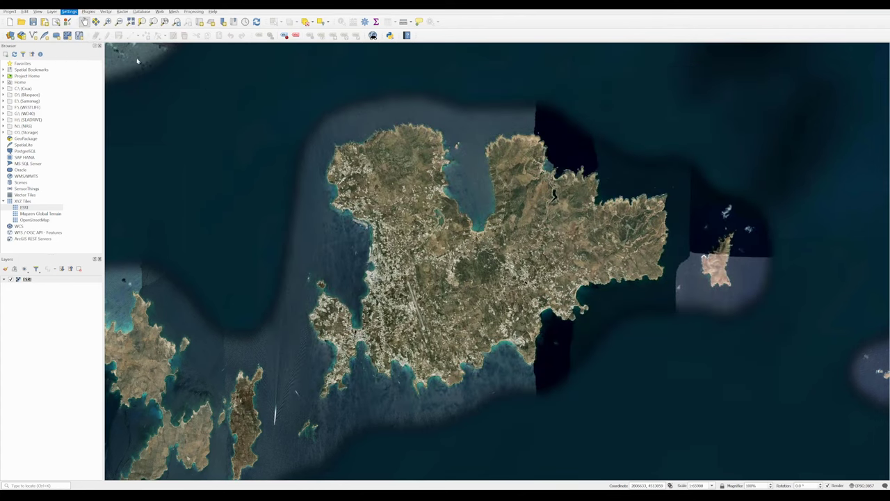
left_click(697, 78)
type("Mykonos")
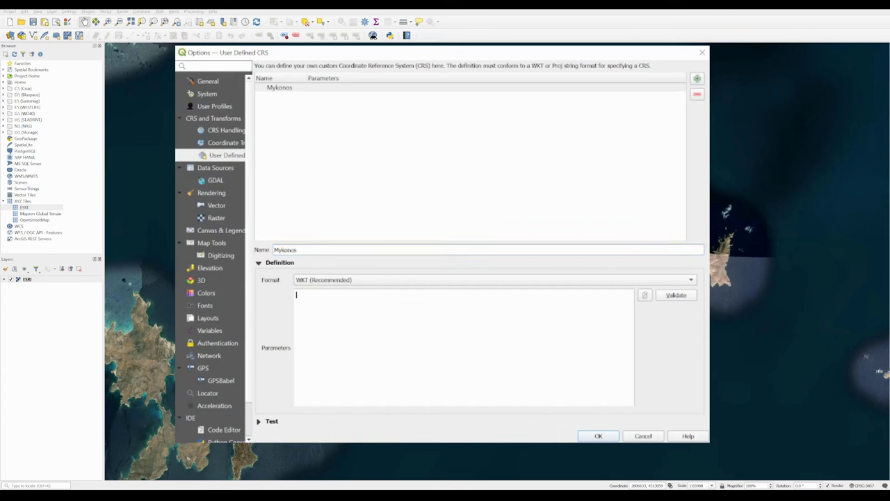
key("ctrl+v")
key("ctrl+a")
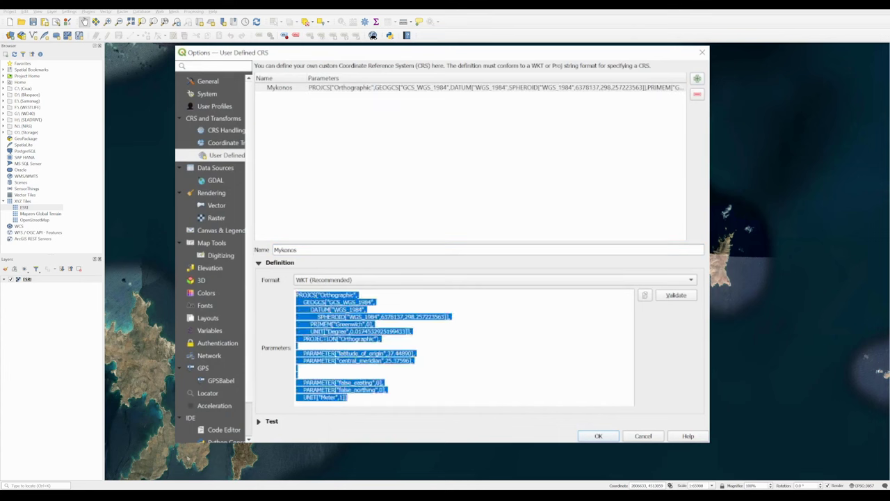
Check the latitude and longitude parameters in the WKT definition, validate it, and save the custom CRS.
left_click_drag(414, 361, 296, 352)
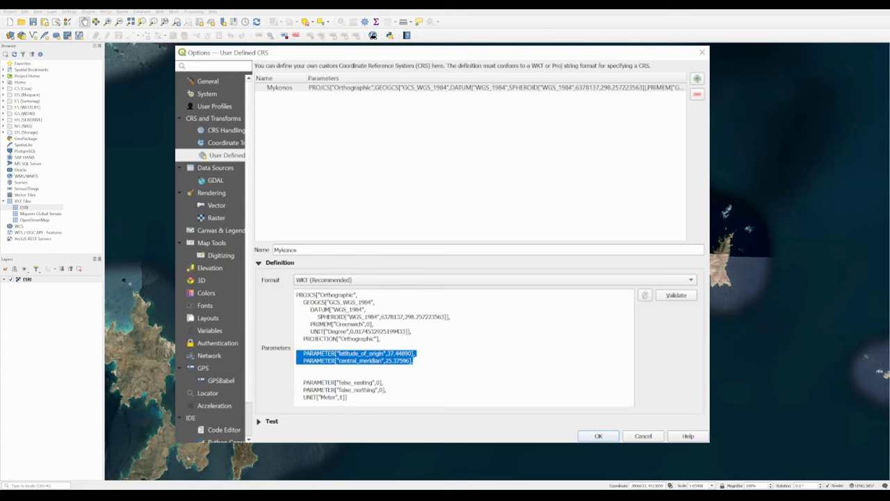
left_click(676, 296)
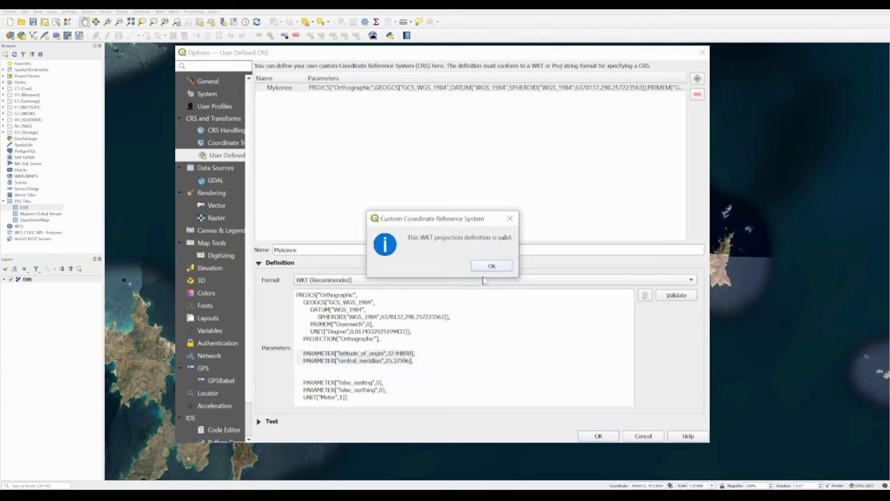
left_click(491, 268)
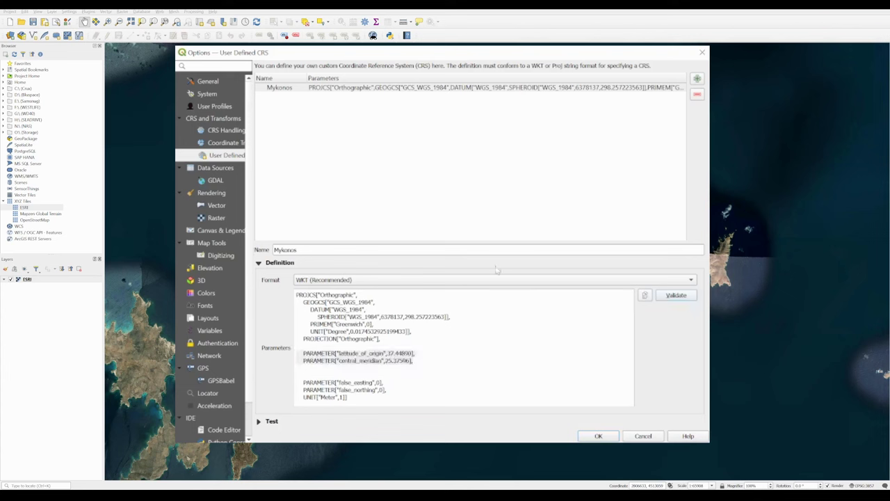
left_click(599, 436)
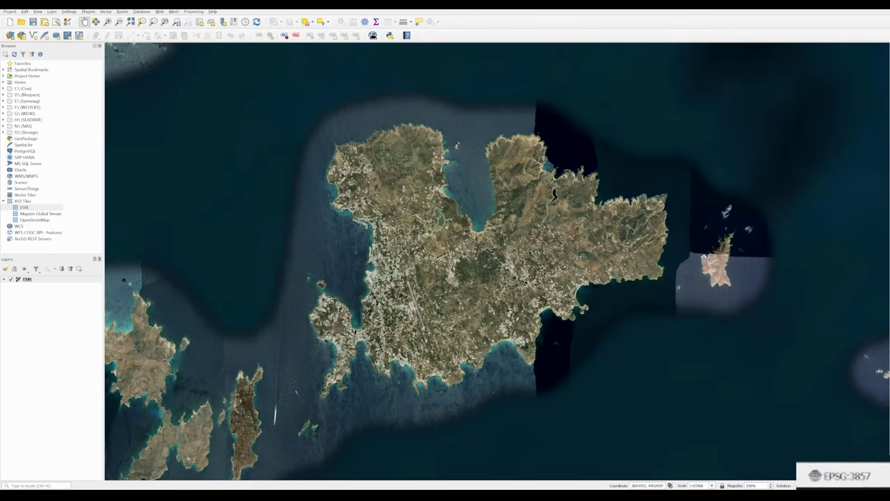
Set the project's coordinate reference system to the user-defined Mykonos projection, USER:100000.
left_click(827, 485)
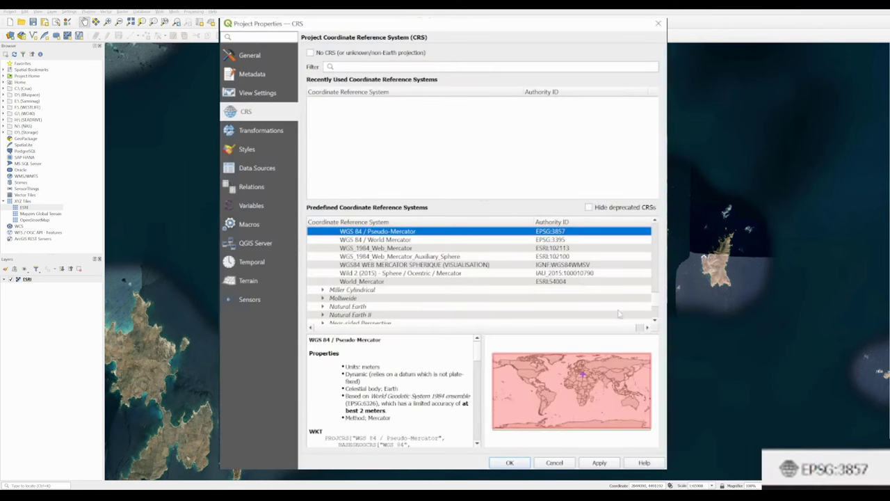
scroll(594, 282, "down", 10)
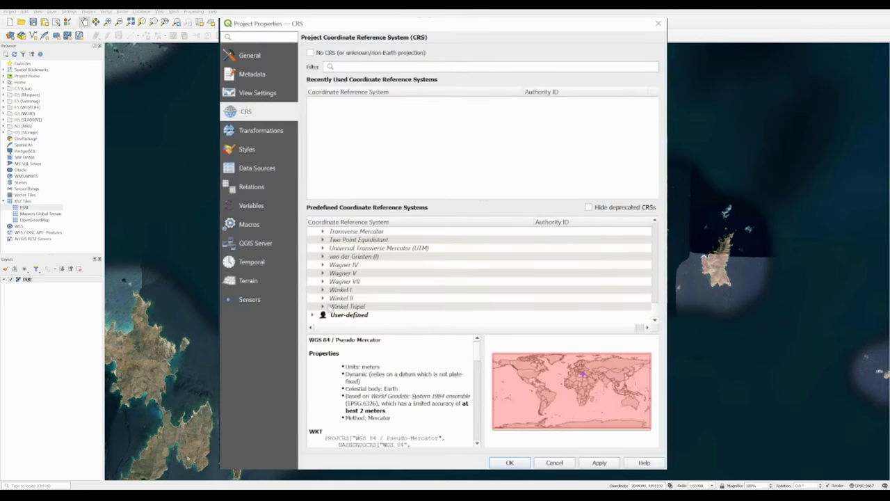
left_click(312, 315)
left_click(340, 306)
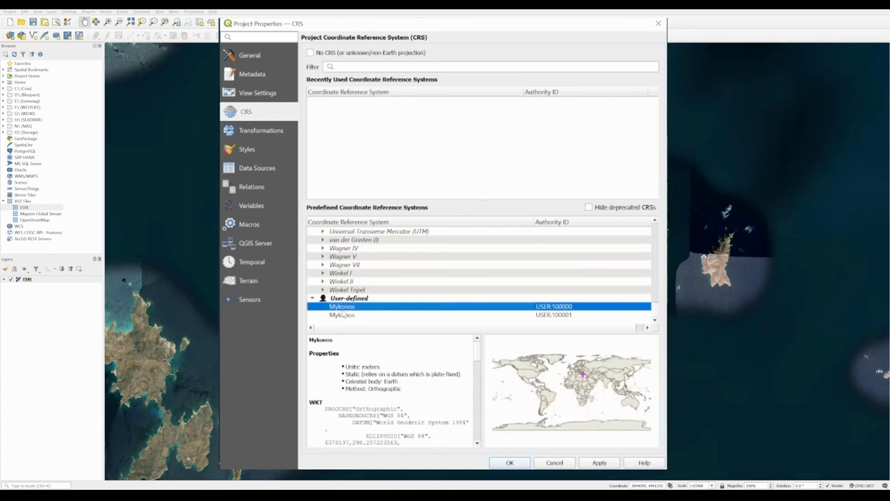
left_click(354, 316)
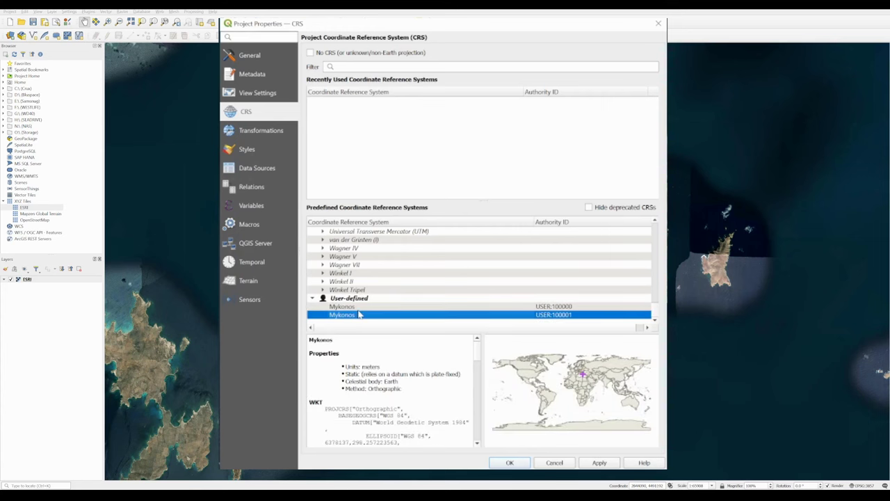
left_click(372, 307)
left_click(599, 462)
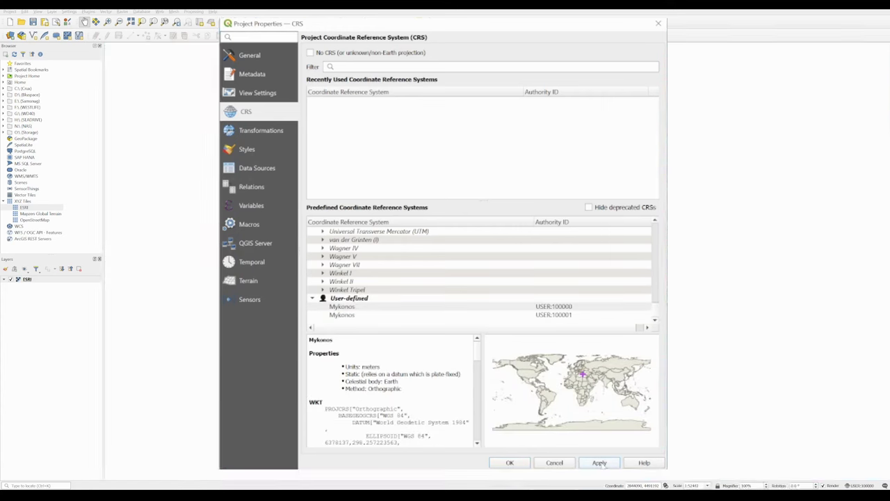
left_click(510, 462)
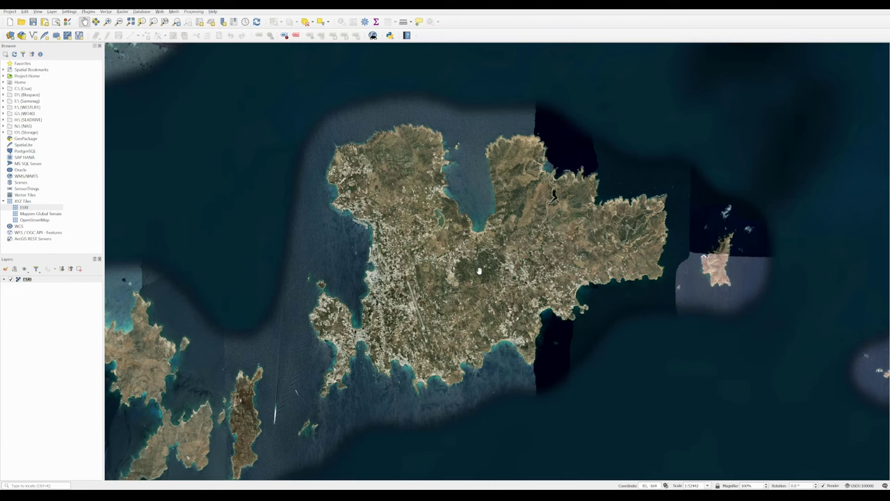
Examine how the whole globe is centred in the new projection and return to the island of Mykonos.
scroll(479, 271, "down", 6)
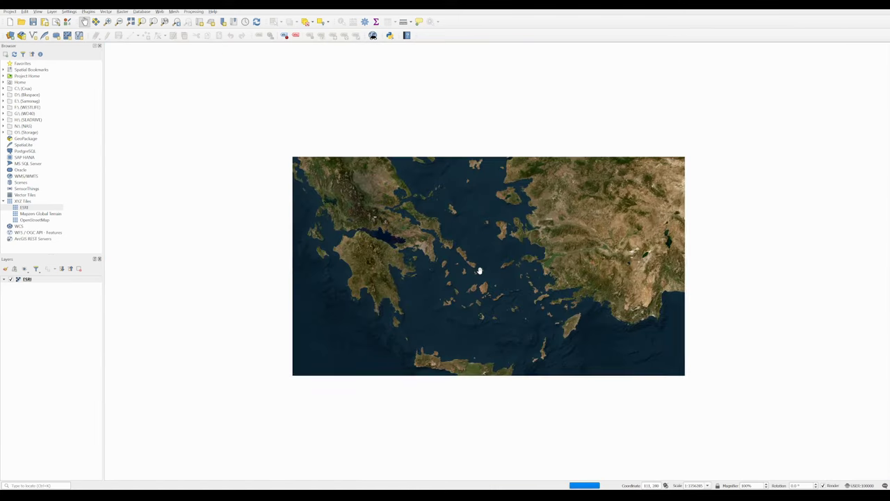
scroll(480, 270, "down", 5)
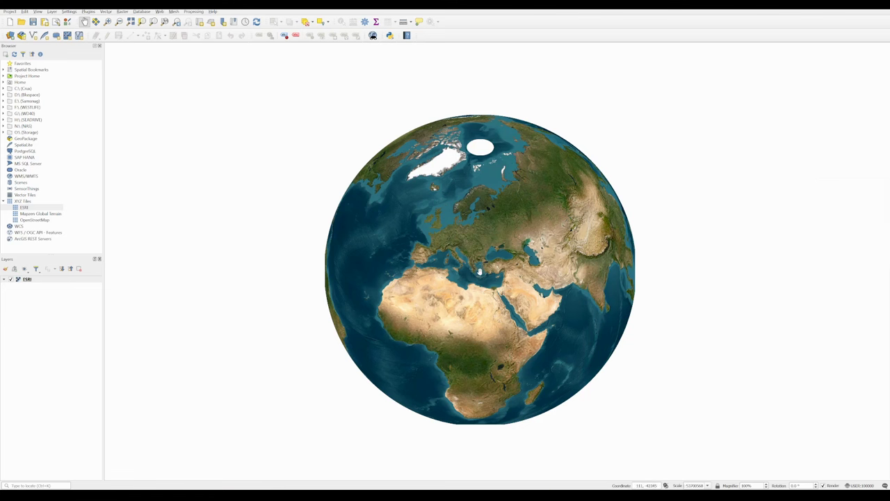
scroll(479, 271, "up", 3)
scroll(479, 271, "up", 3)
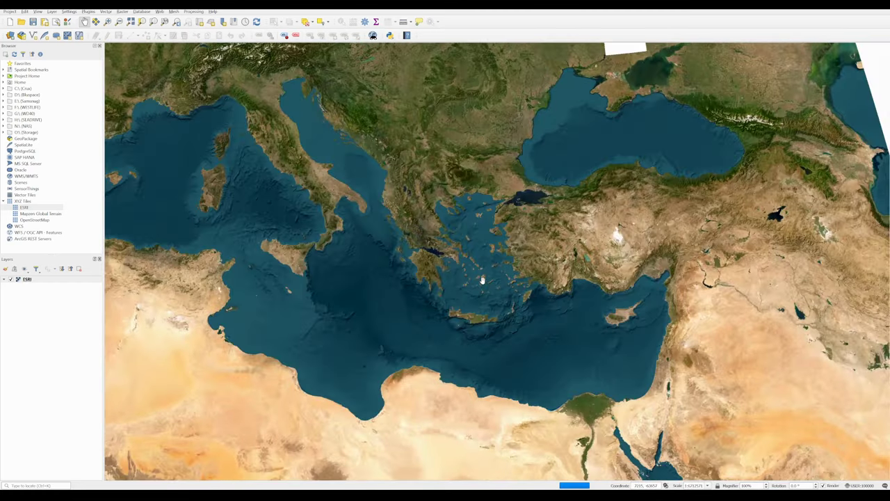
scroll(483, 278, "up", 2)
scroll(477, 237, "up", 4)
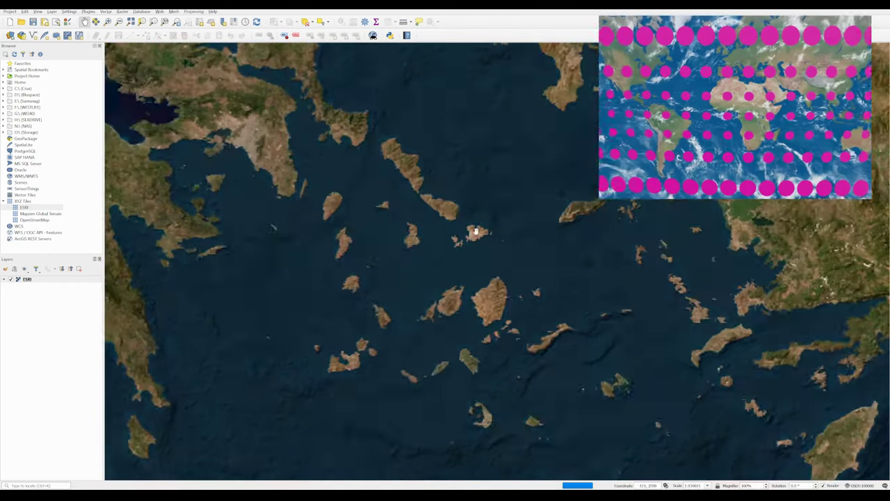
scroll(476, 231, "up", 4)
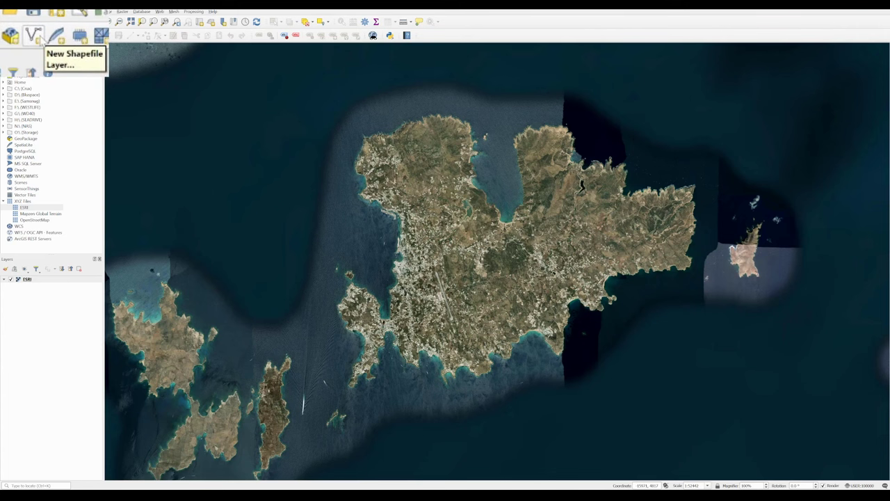
Create a point shapefile layer named origin in the Mykonos folder, using the project CRS USER:100000 - Mykonos.
left_click(33, 35)
left_click(588, 85)
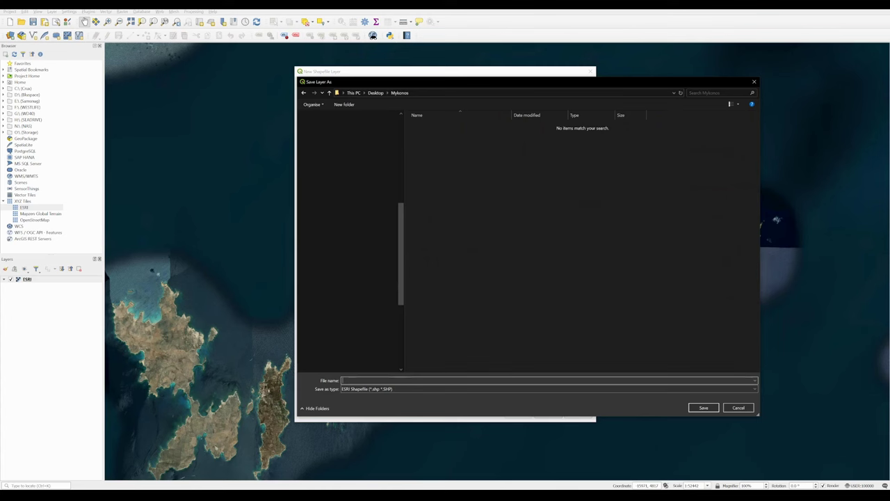
type("origin")
left_click(701, 408)
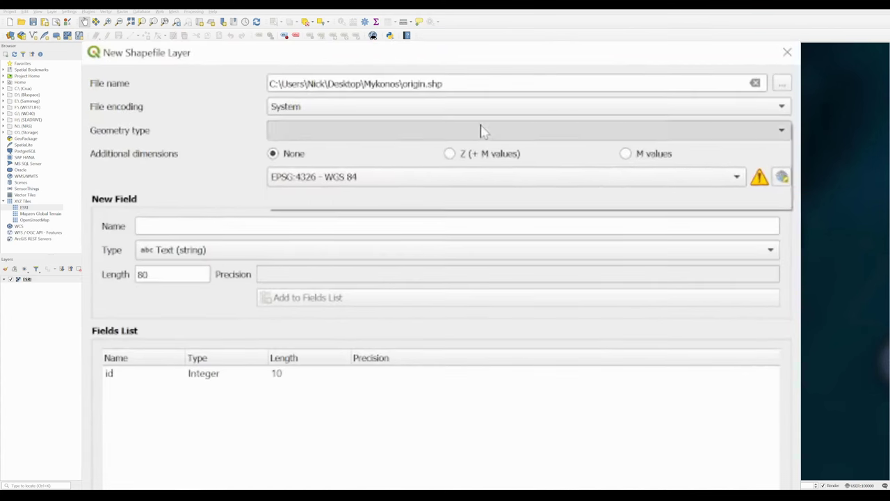
left_click(463, 106)
left_click(372, 155)
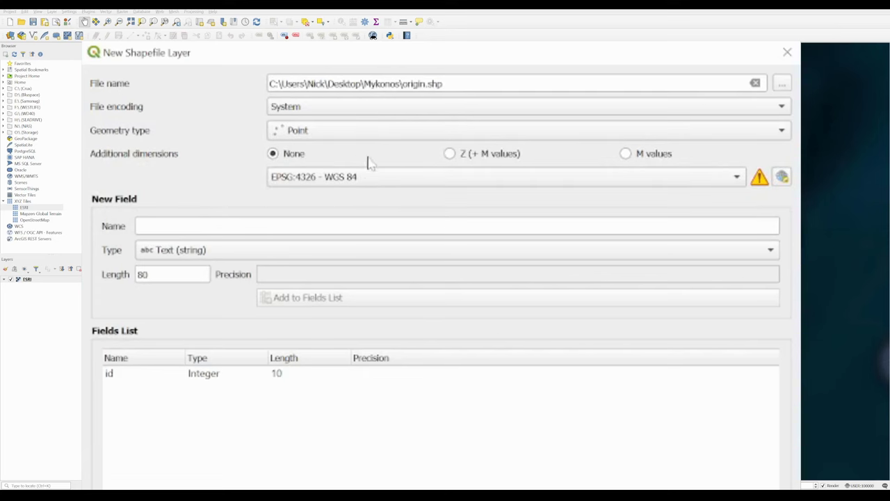
left_click(356, 178)
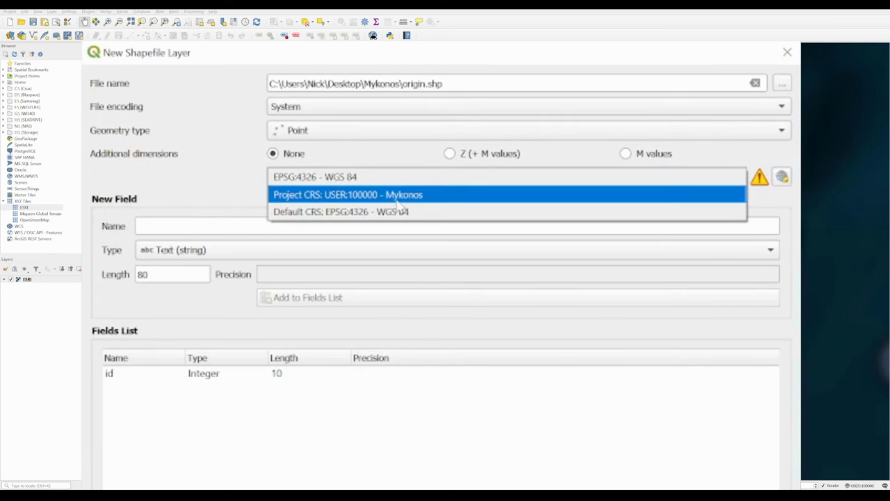
left_click(422, 201)
left_click(518, 414)
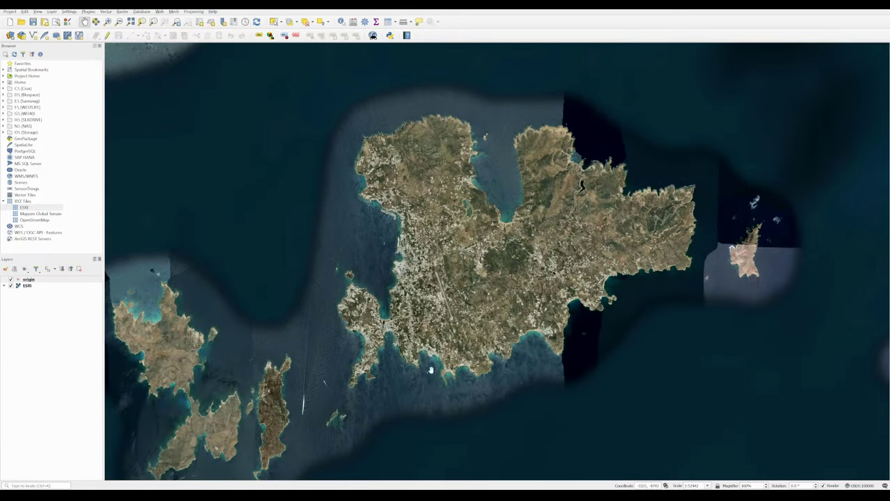
Start editing the origin layer and add a point feature in the large bay on Mykonos's north coast.
left_click(108, 38)
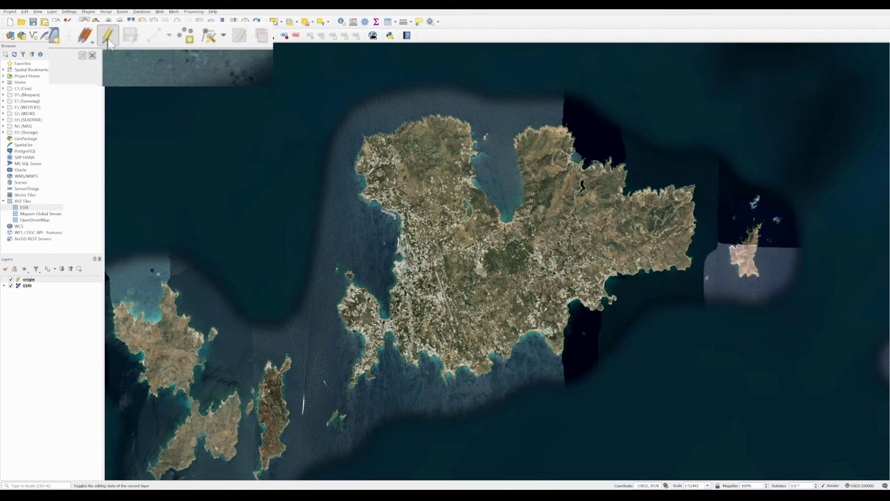
left_click(189, 41)
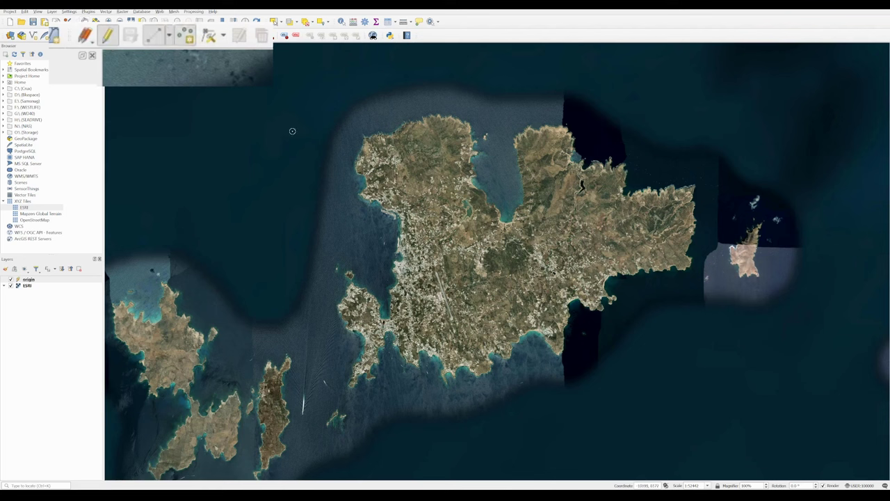
left_click(505, 178)
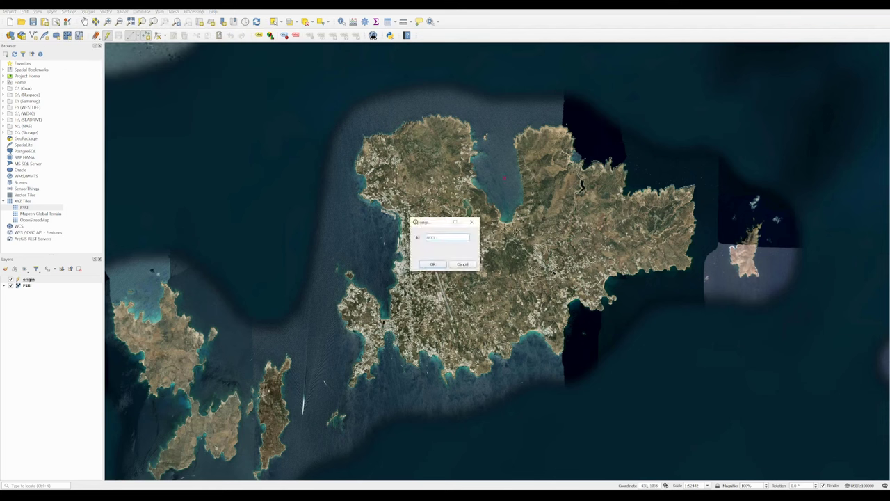
left_click(433, 264)
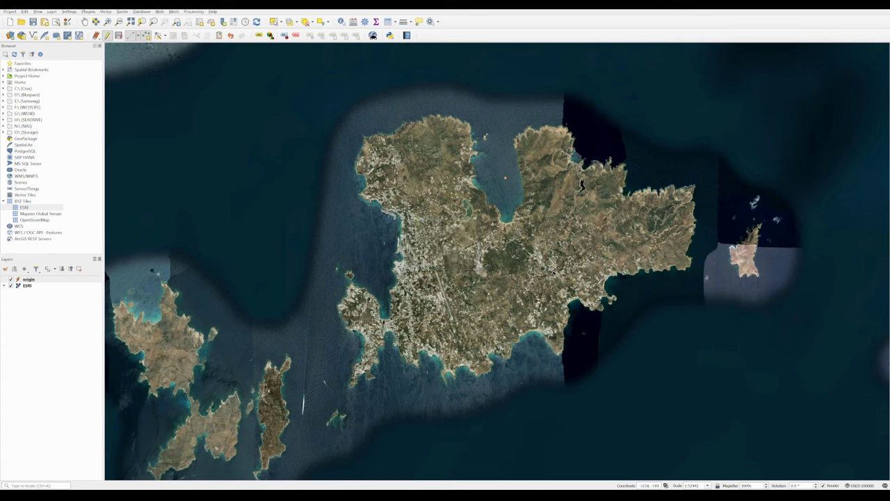
Set the origin point's vertex coordinates to x 0 and y 0, and inspect its position on the island.
left_click(160, 36)
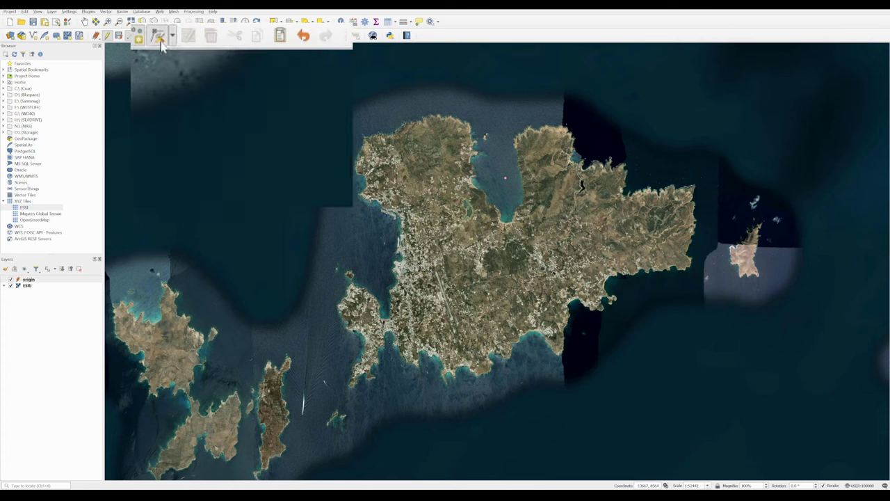
right_click(505, 178)
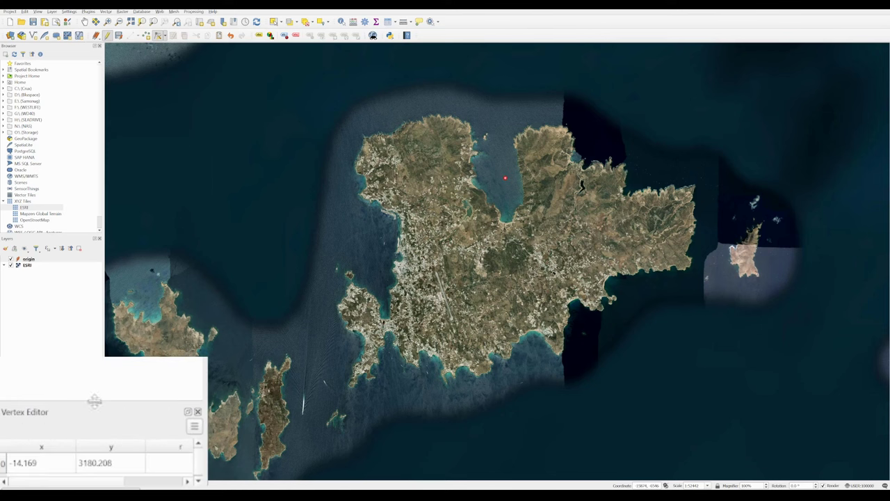
double_click(27, 420)
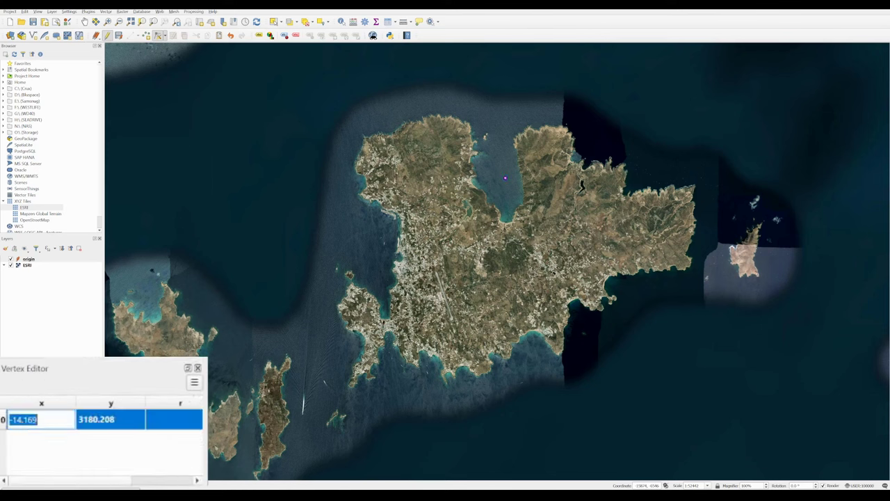
type("0")
key("Return")
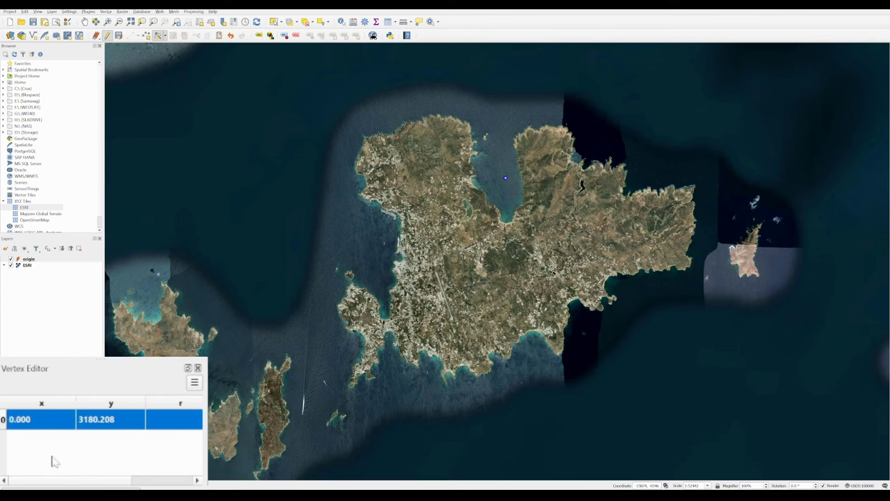
double_click(110, 420)
type("0")
key("Return")
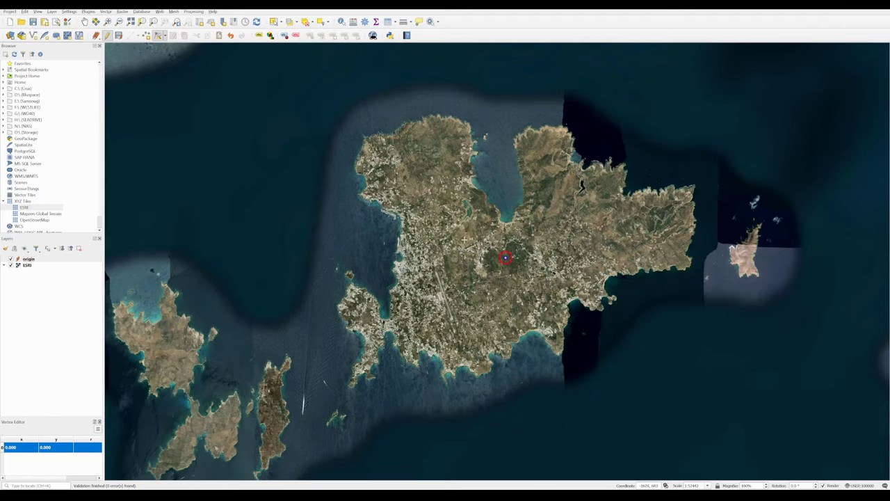
scroll(503, 260, "up", 3)
scroll(503, 260, "down", 2)
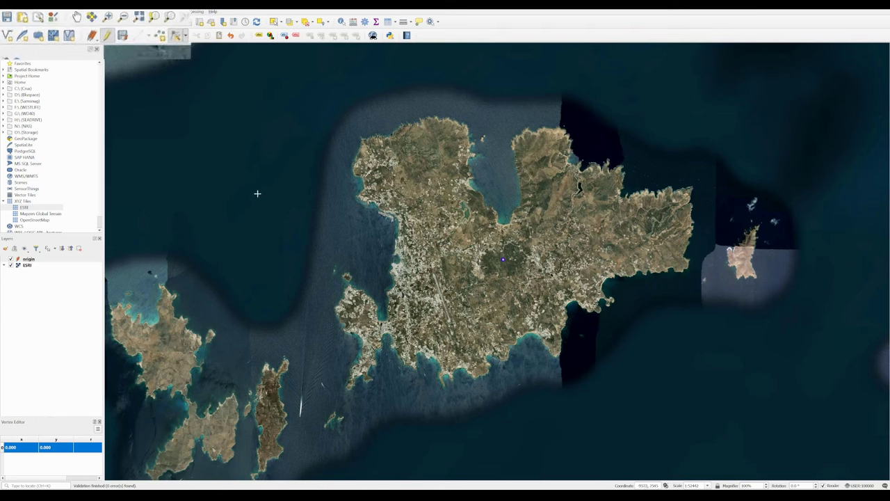
Stop editing the origin layer and save its changes.
left_click(107, 38)
left_click(407, 270)
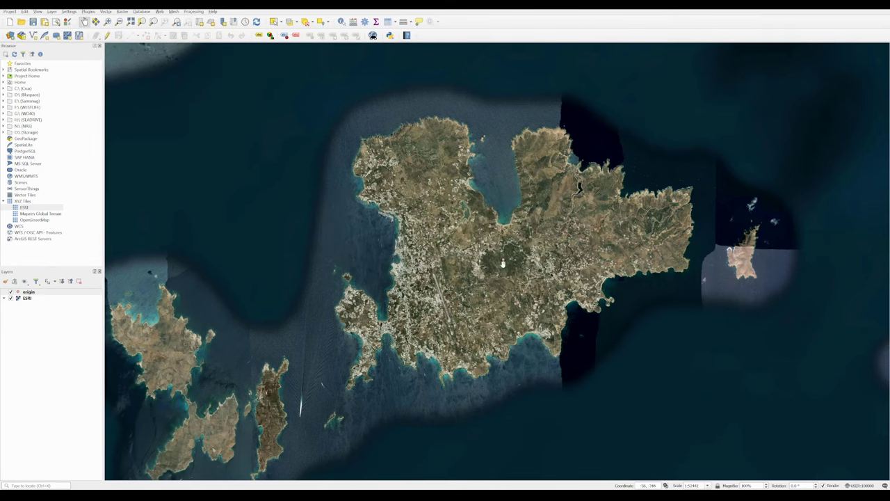
scroll(483, 264, "up", 2)
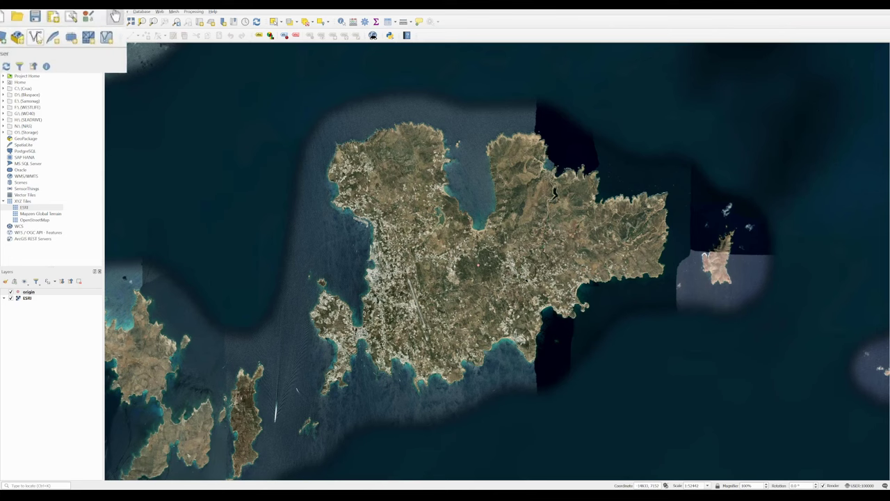
Create a LineString shapefile layer named area1 in the Mykonos folder, using the project CRS USER:100000 - Mykonos.
left_click(21, 35)
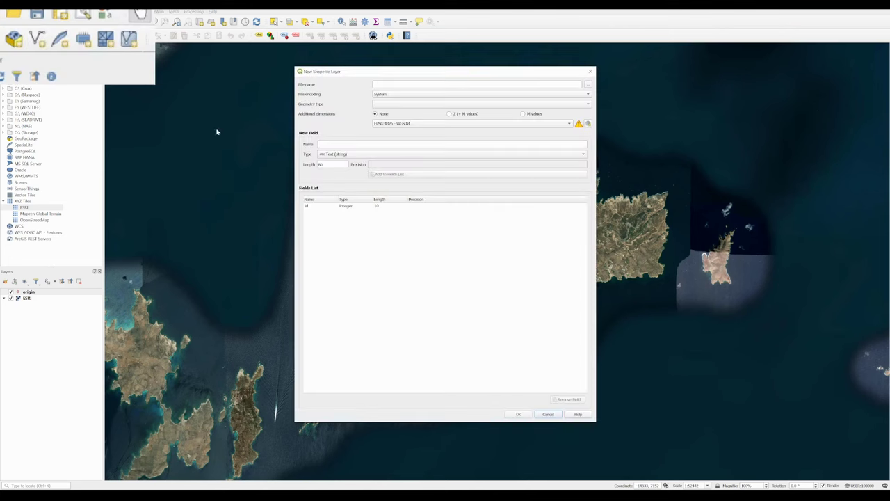
left_click(589, 83)
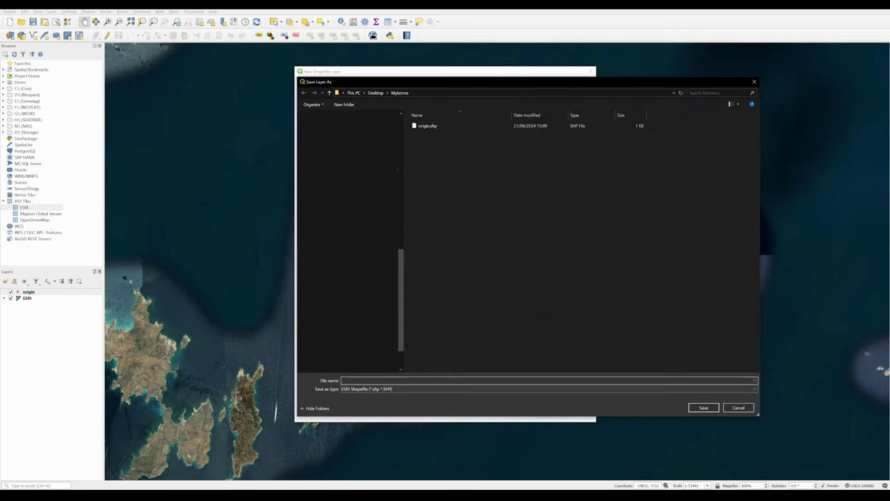
type("area1")
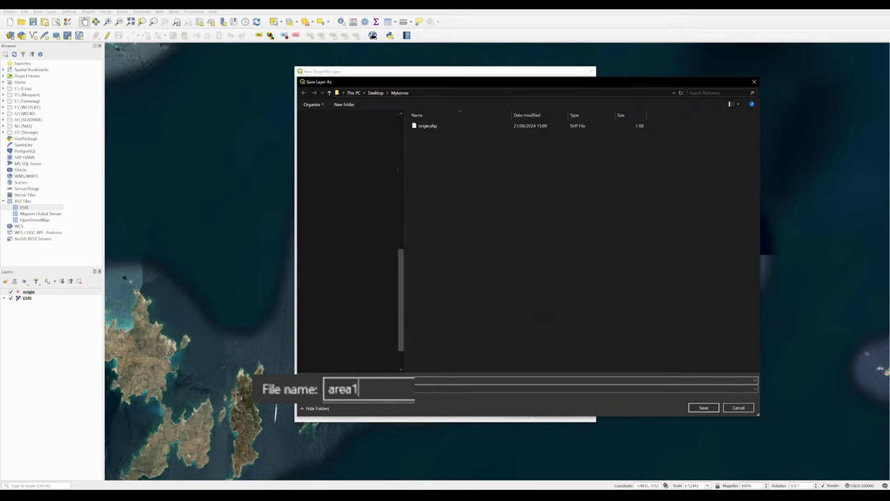
left_click(701, 409)
left_click(341, 90)
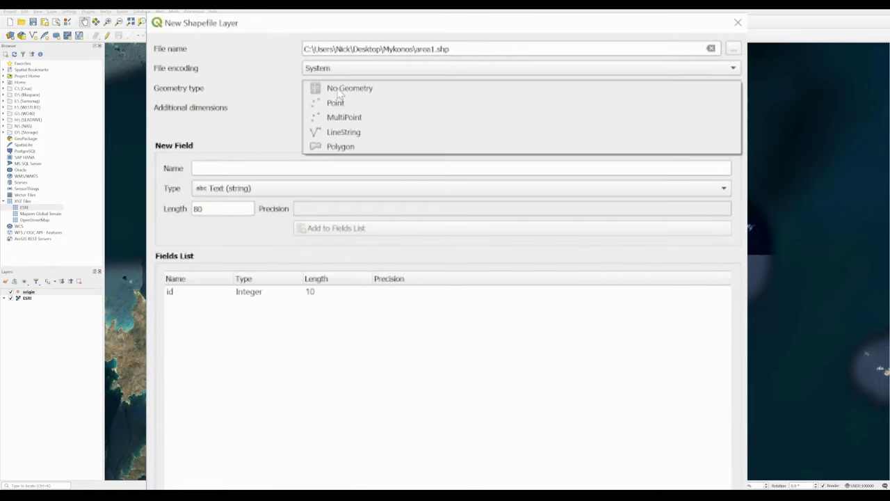
left_click(333, 137)
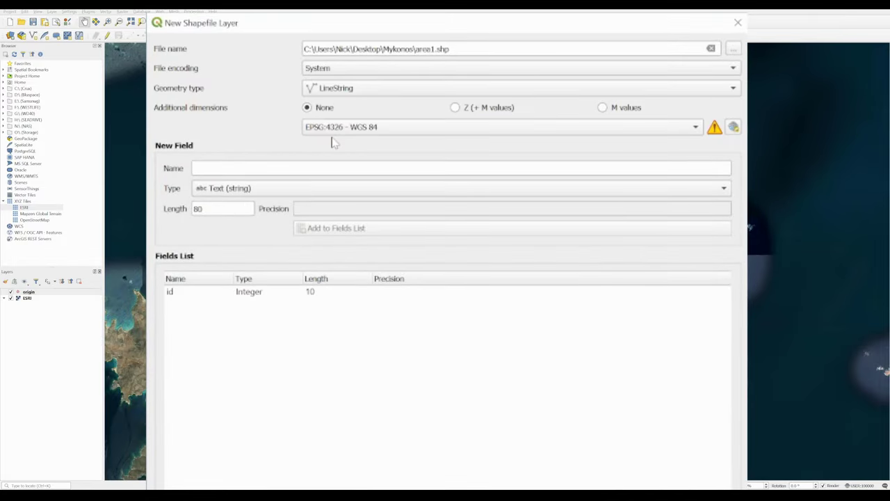
left_click(348, 129)
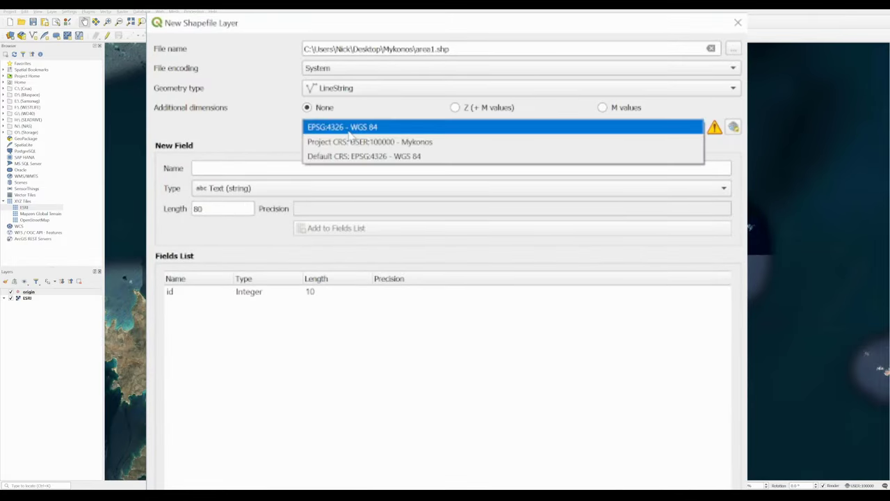
left_click(408, 143)
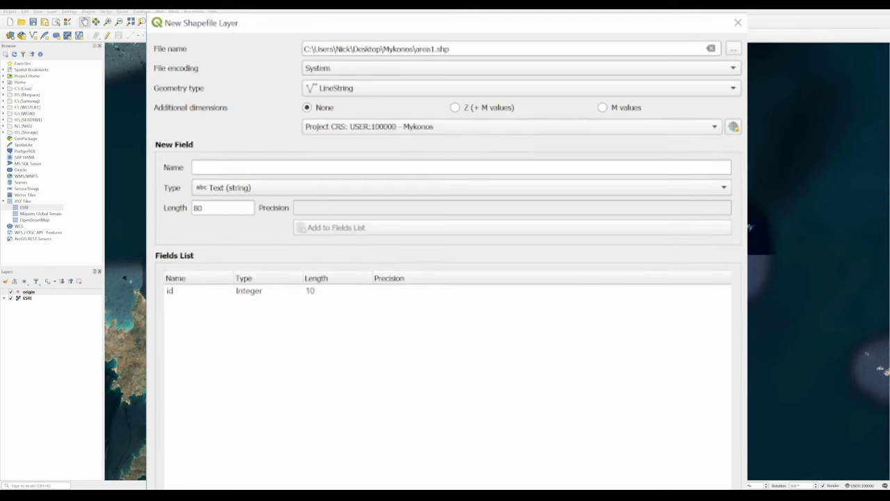
left_click(522, 416)
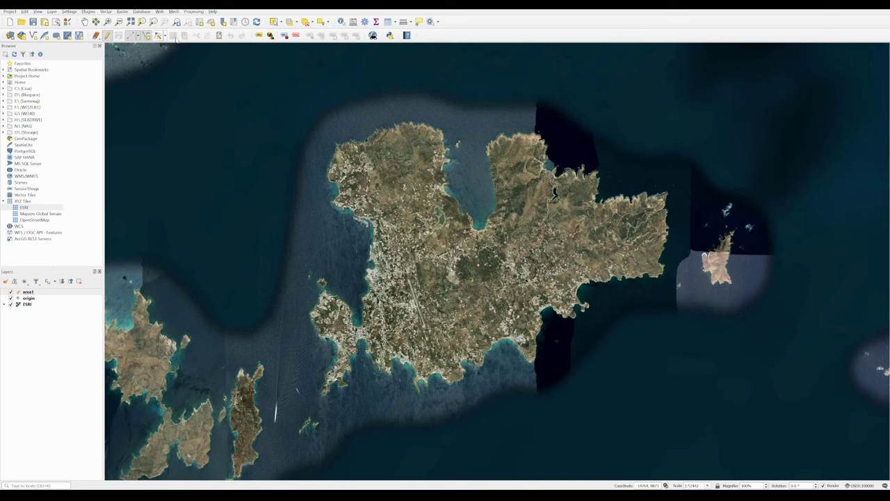
Display the Shape Digitizing Toolbar for drawing in the area1 layer.
right_click(383, 31)
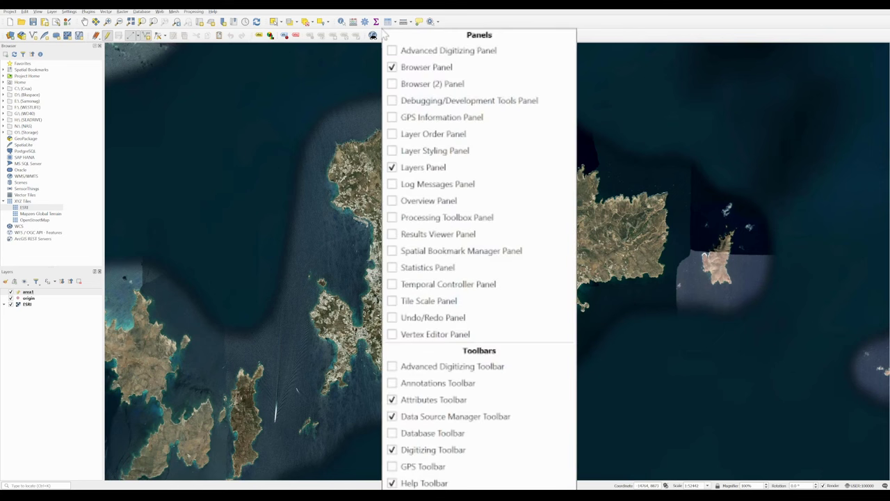
scroll(503, 418, "down", 5)
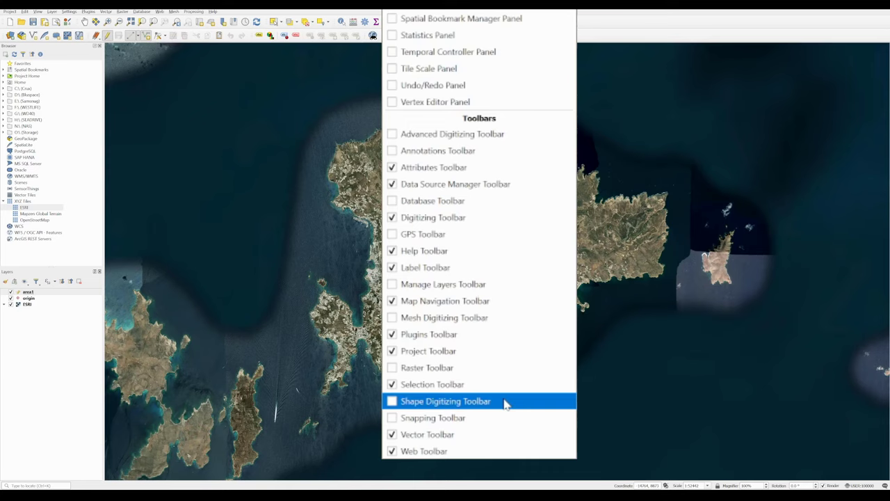
left_click(506, 404)
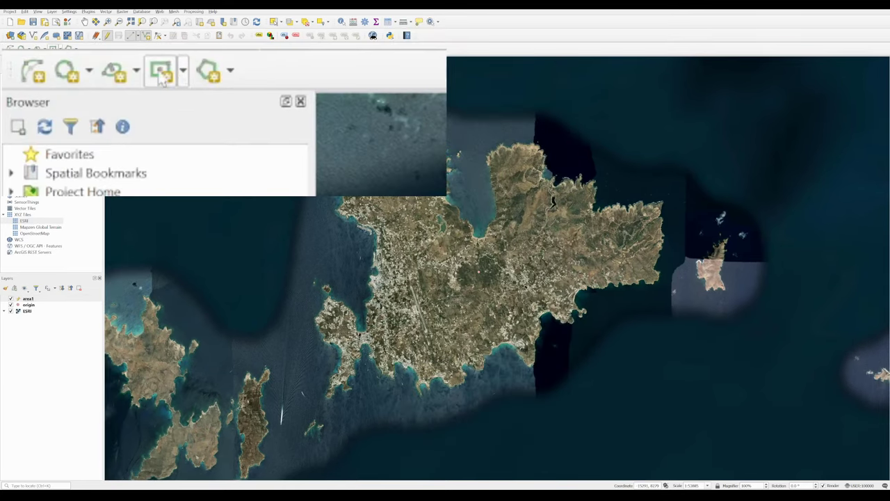
Draw a rectangle from extent around the whole island of Mykonos in the area1 layer, accepting the default feature id.
left_click(184, 72)
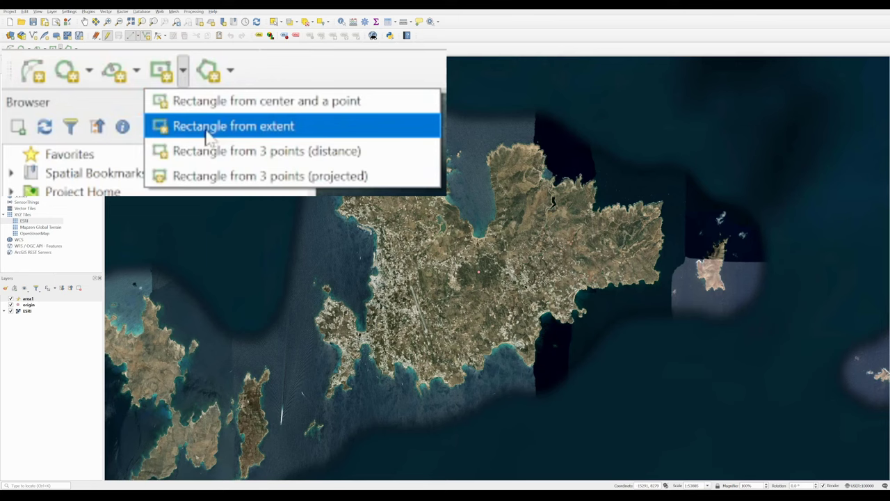
left_click(209, 127)
left_click(765, 115)
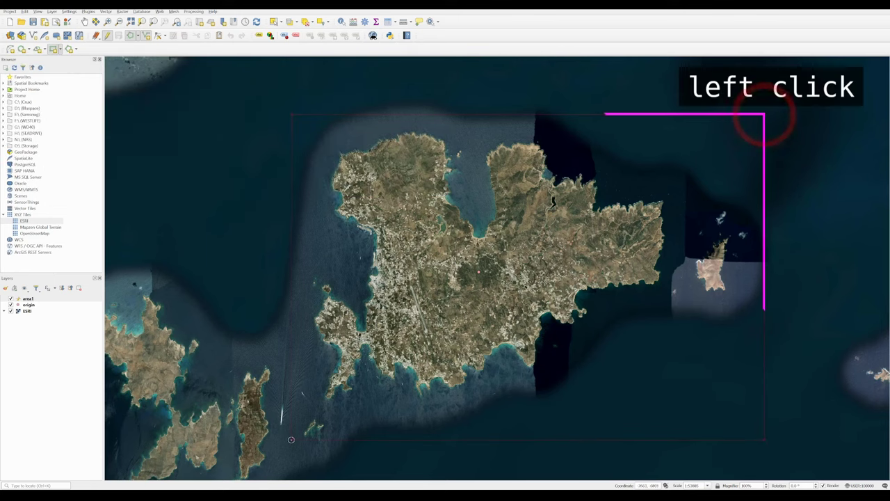
right_click(288, 441)
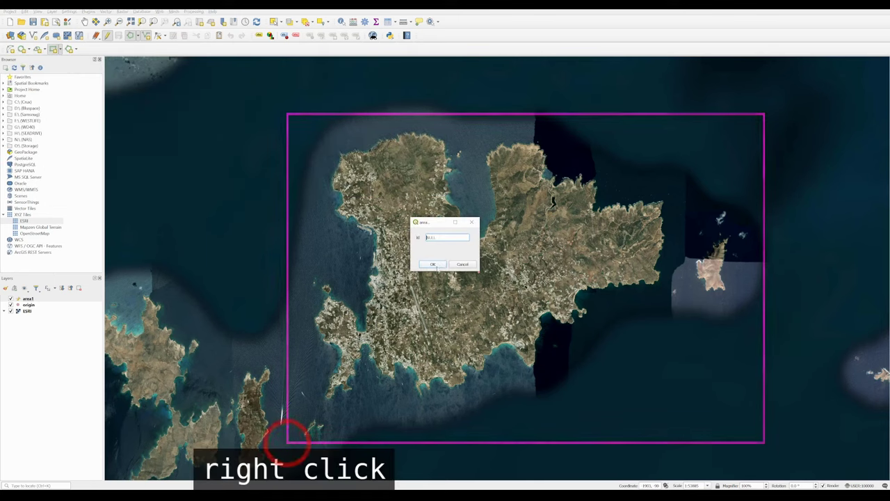
key("Return")
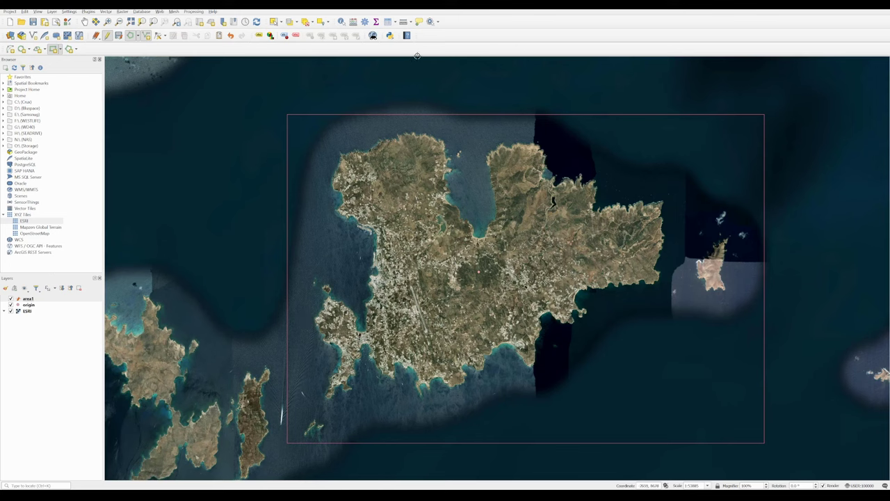
Display the Snapping Toolbar and enable snapping.
right_click(380, 54)
scroll(473, 314, "down", 5)
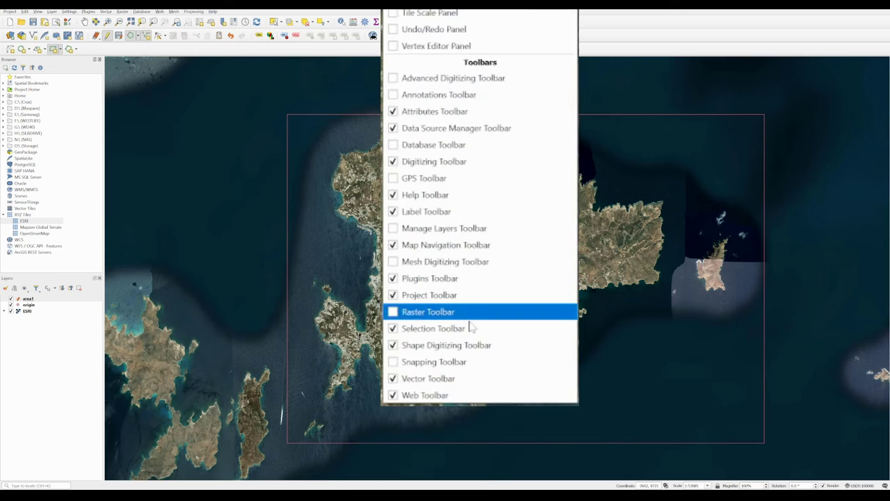
left_click(450, 364)
left_click(35, 134)
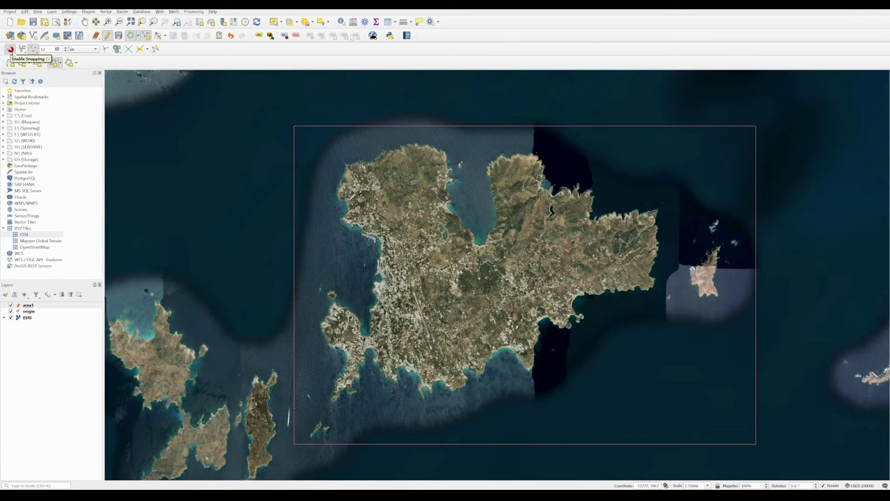
Display the Advanced Digitizing Toolbar, enable its tools and set common-angle snapping to 90.0, 180.0, 270.0, 360.0°.
right_click(400, 37)
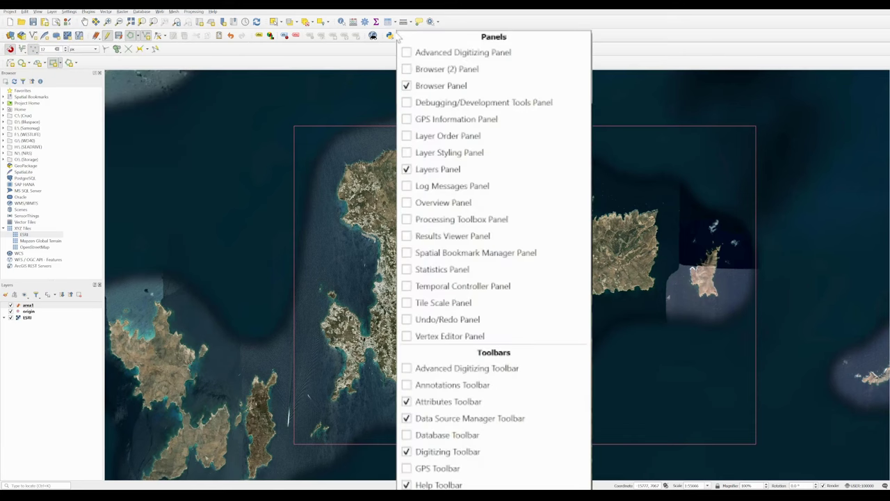
left_click(433, 370)
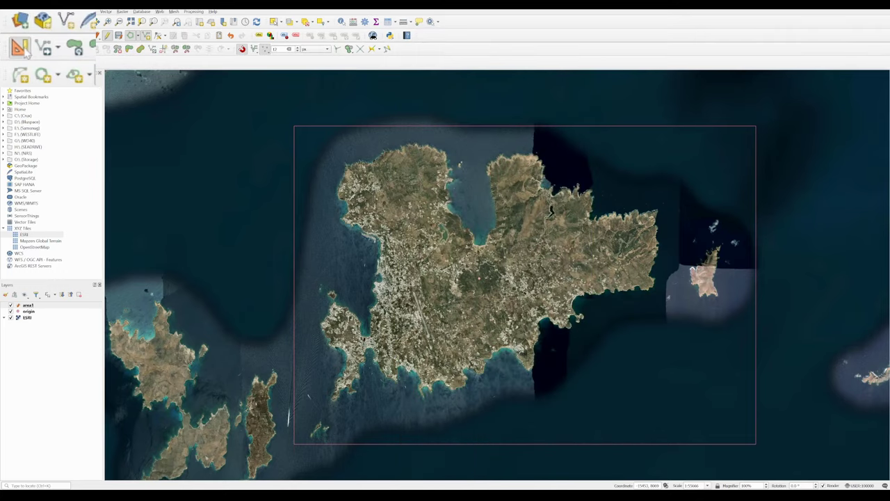
left_click(21, 50)
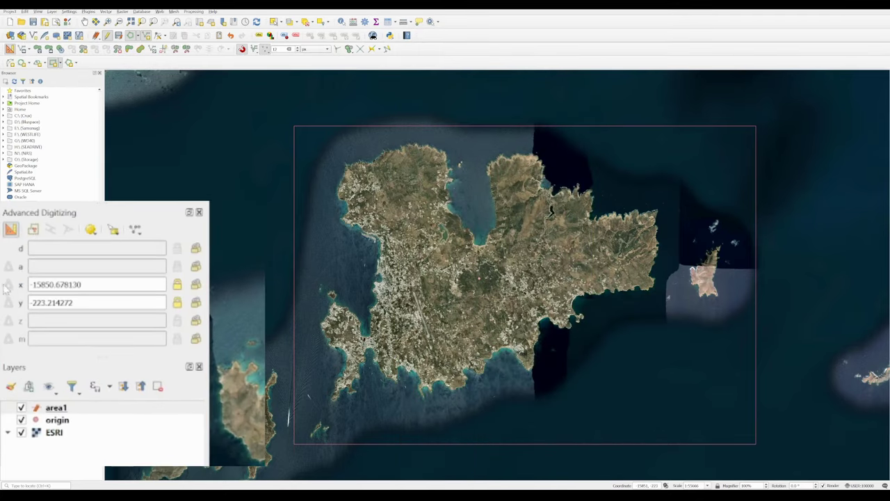
left_click(90, 229)
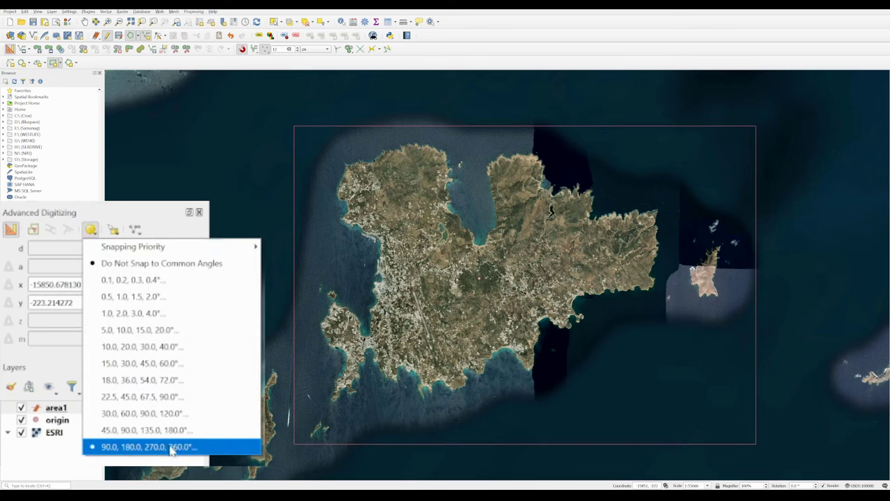
left_click(171, 449)
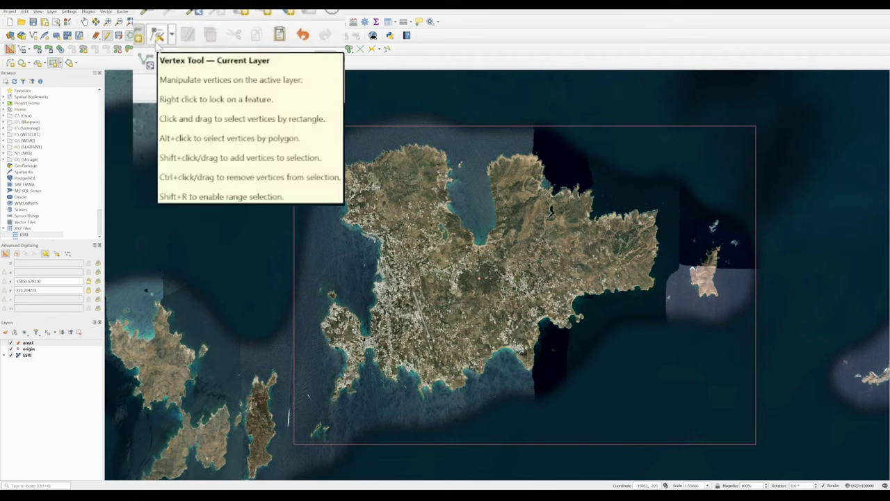
Move the area1 rectangle's northwest corner farther west along its north edge with the Vertex Tool.
left_click(157, 39)
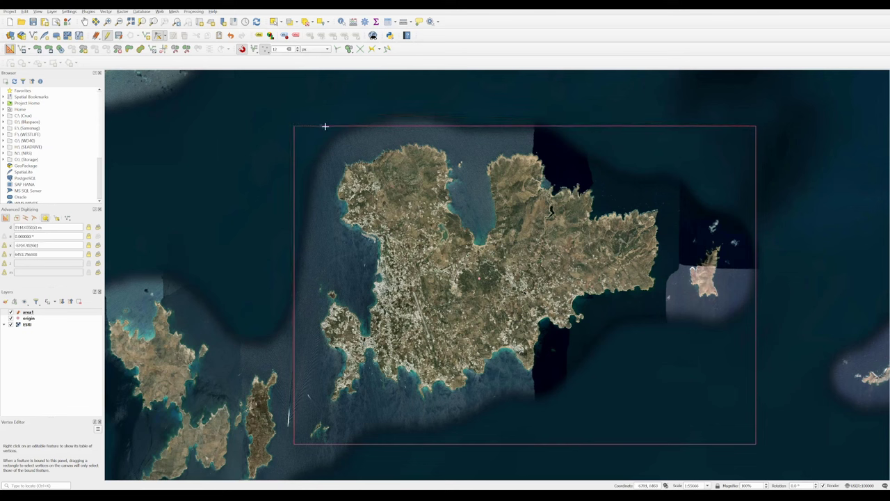
left_click(271, 128)
left_click(272, 128)
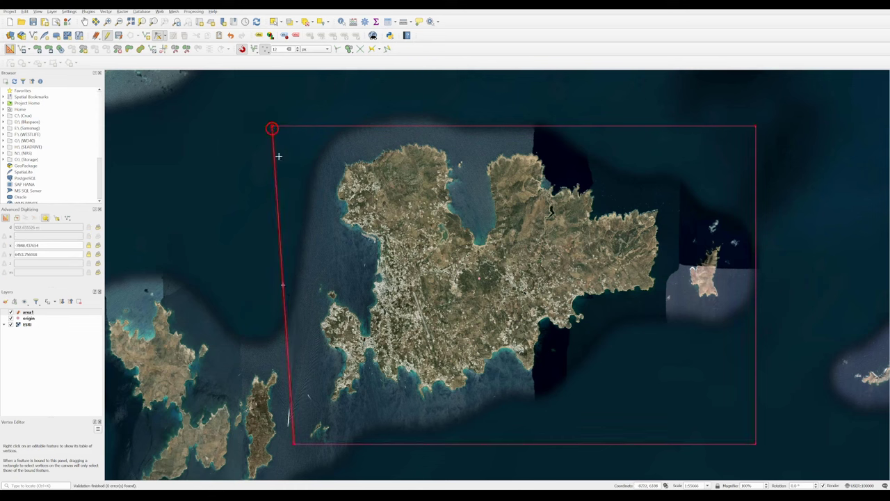
Move the rectangle's southwest corner west to align with its northwest corner, and save the area1 edits.
left_click(292, 444)
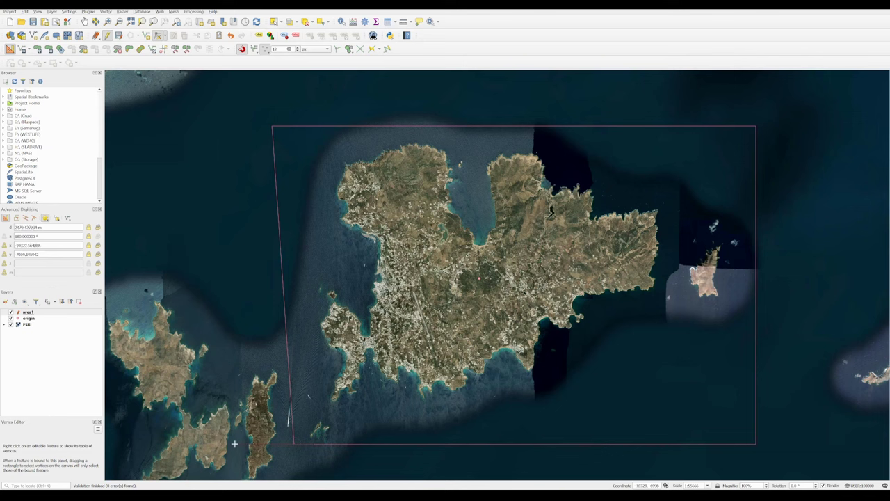
key("ctrl+y")
key("ctrl+x")
left_click(287, 403)
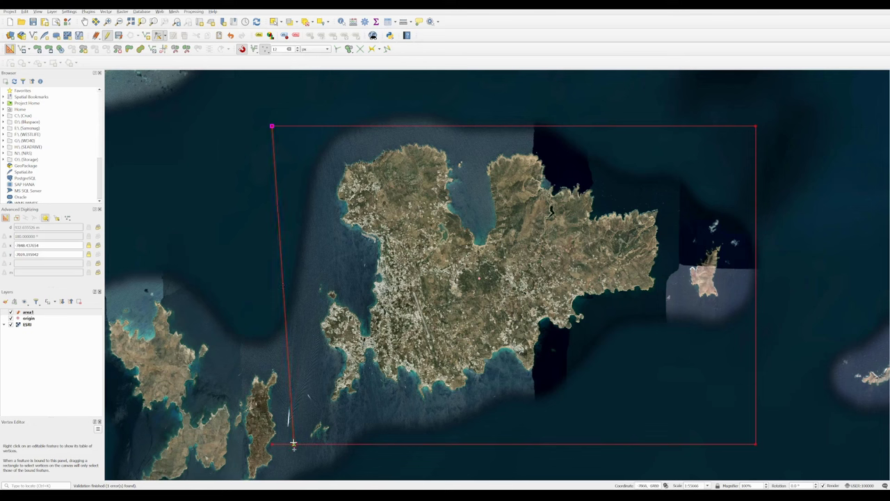
left_click(293, 444)
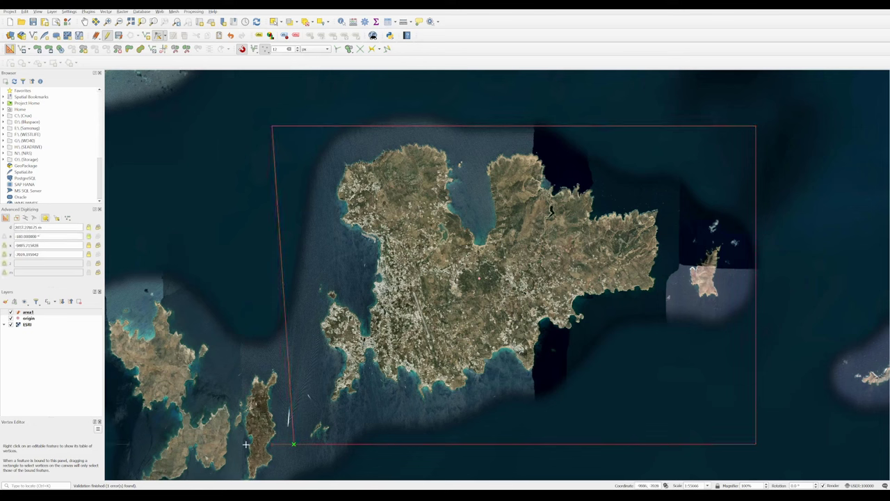
key("ctrl+y")
left_click(270, 126)
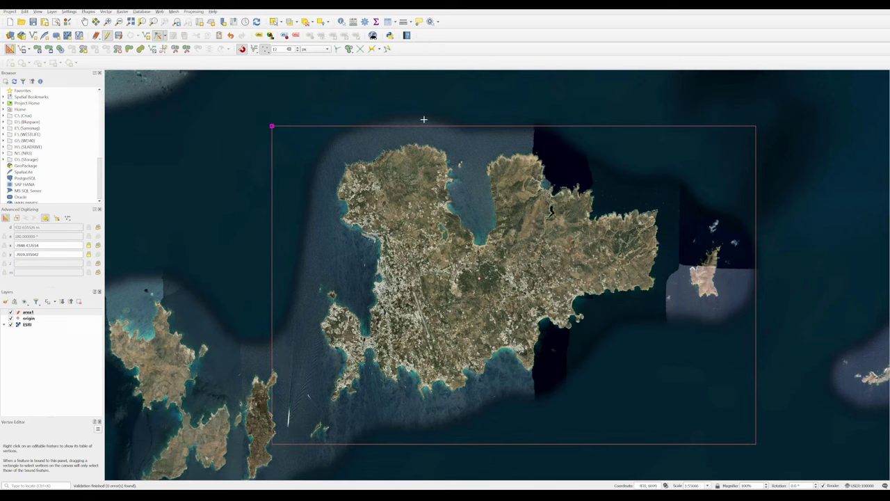
left_click(97, 37)
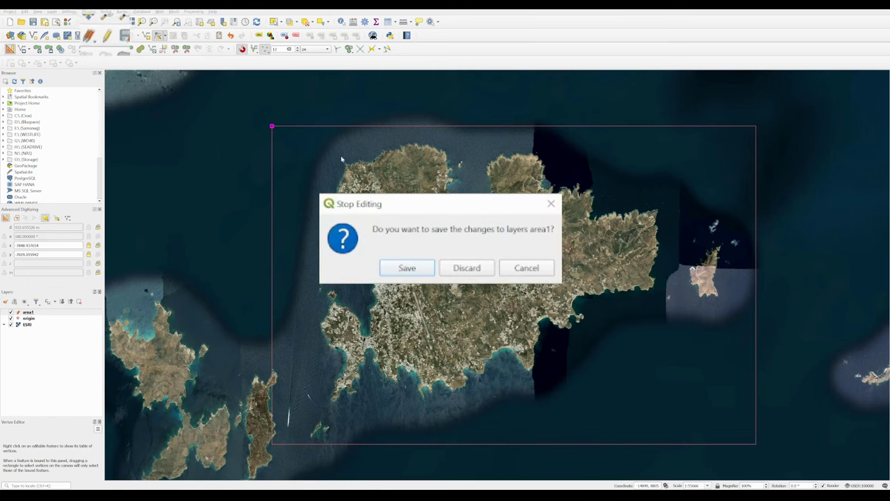
left_click(411, 269)
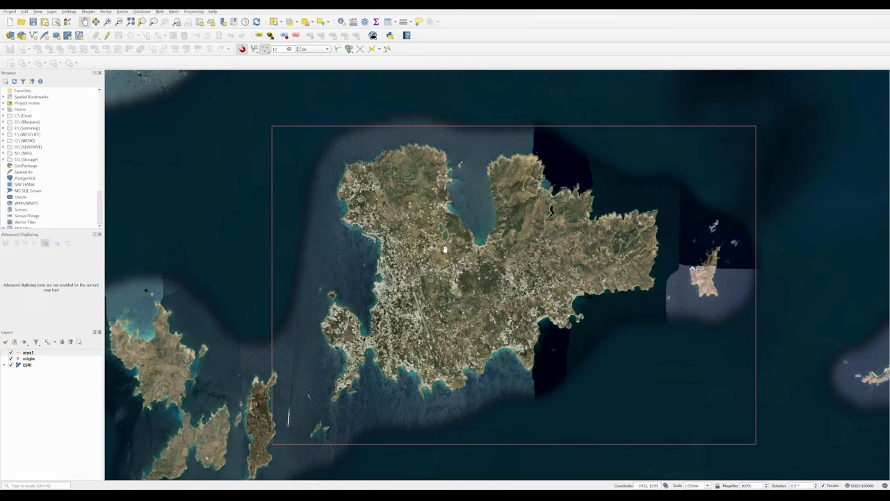
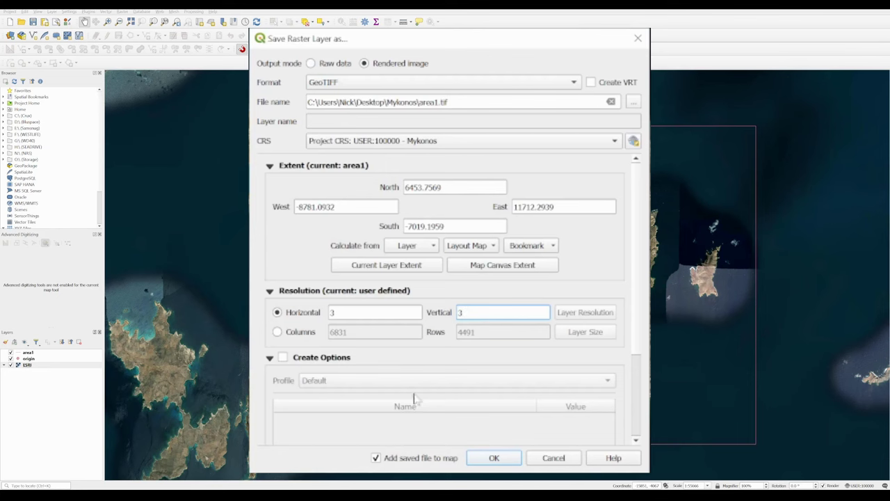
Export the ESRI imagery as a rendered GeoTIFF area1.tif in the Mykonos folder, with the project CRS, area1's extent and resolution 3 by 3.
left_click(500, 458)
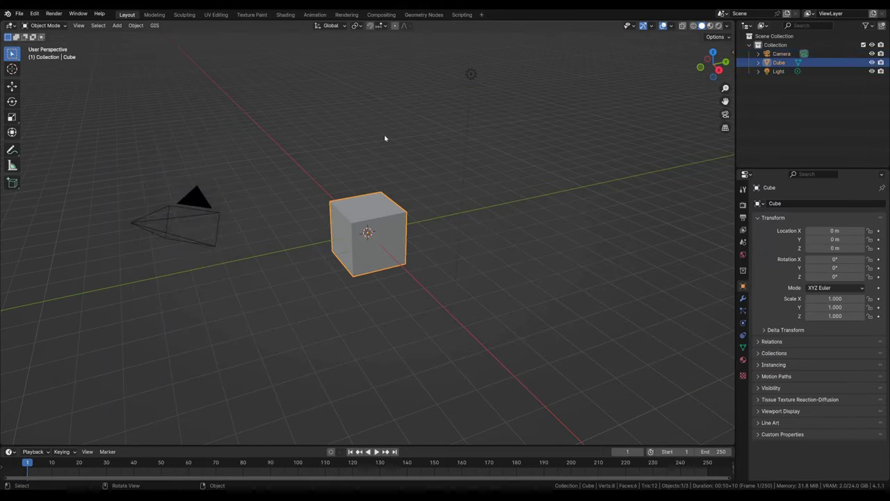
Switch to Blender, delete all default scene objects and import area1.tif from the Mykonos folder as a georaster basemap on a new plane.
key("a")
key("Delete")
left_click(154, 25)
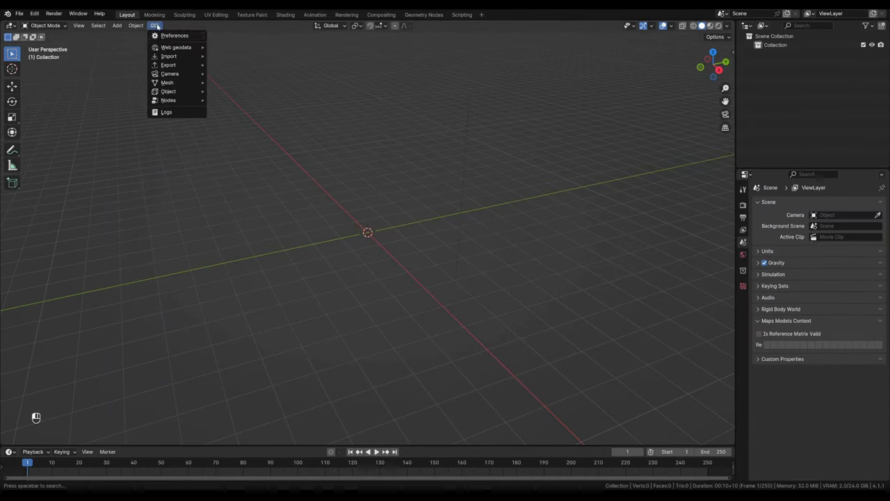
mouse_move(174, 57)
left_click(259, 66)
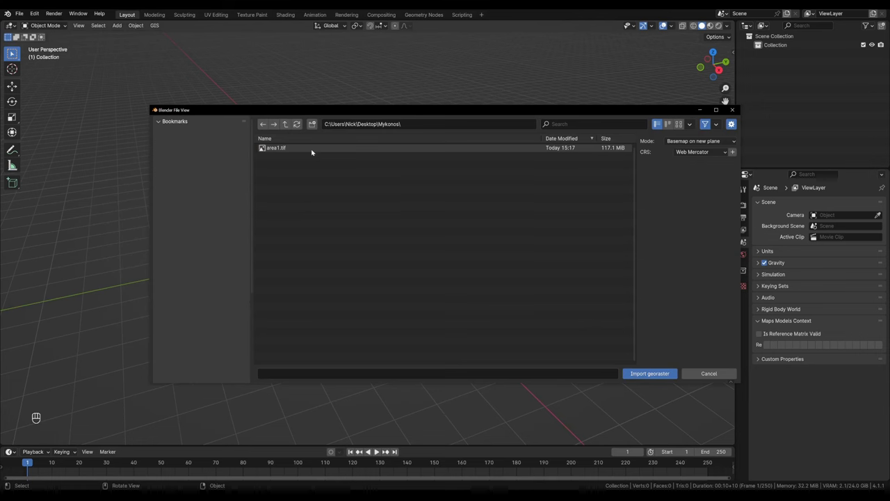
left_click(278, 148)
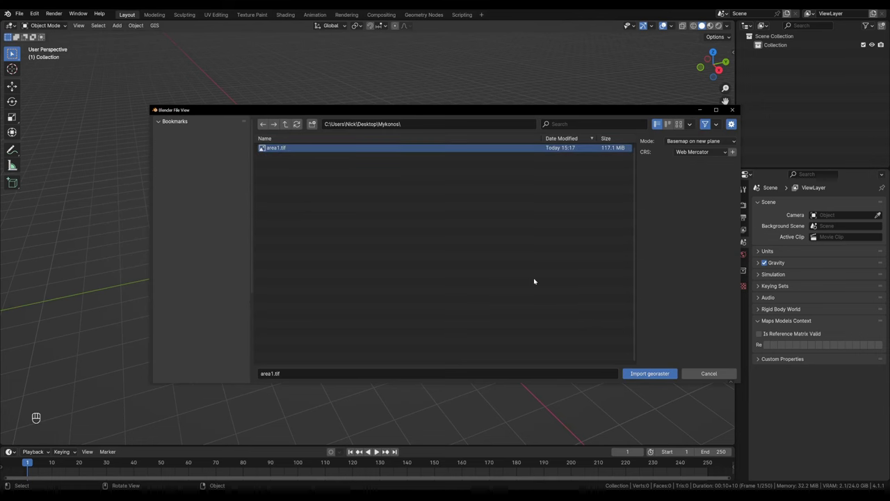
left_click(650, 373)
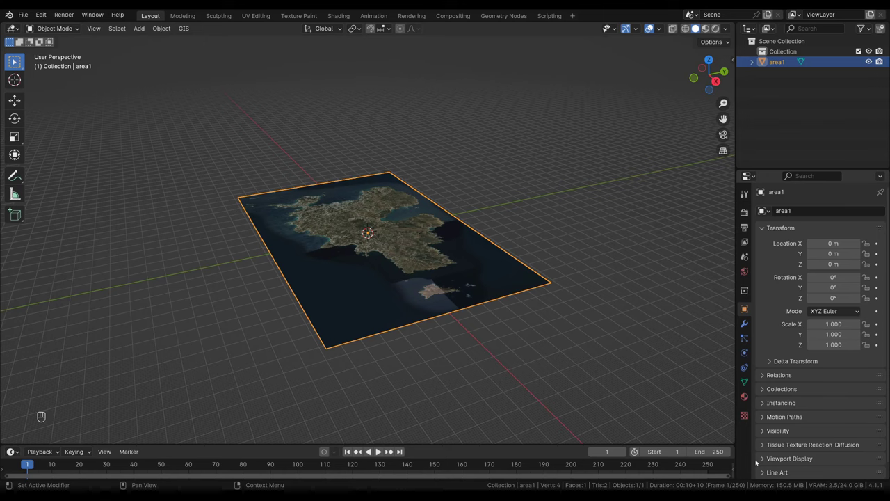
Reveal the Geoscene geographic and projected origin coordinates and reset longitude, latitude, X and Y to 0.
middle_click_drag(367, 245, 459, 284)
key("n")
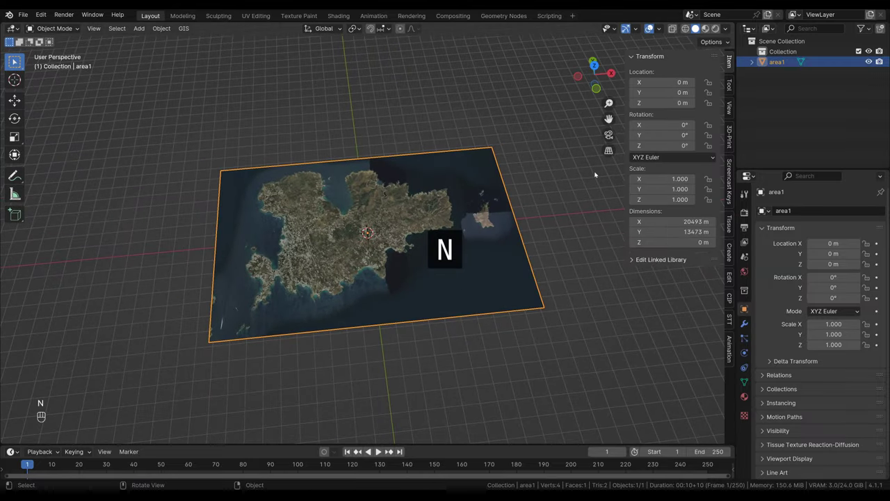
left_click(730, 110)
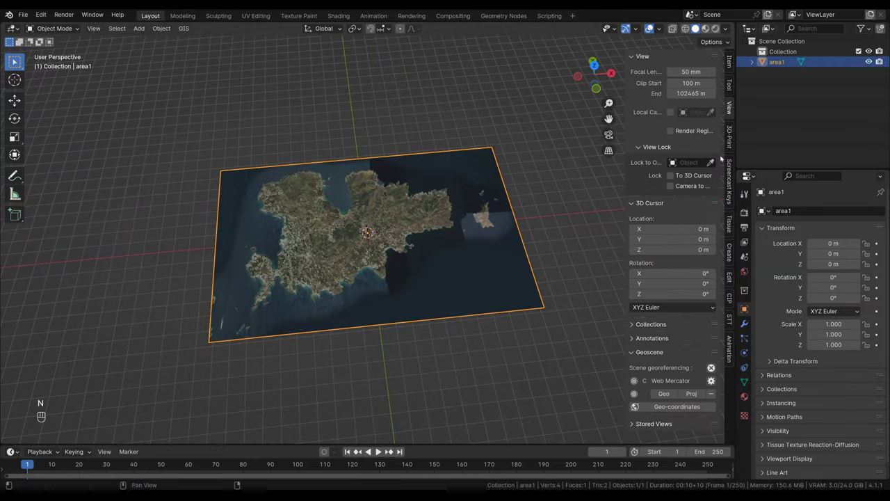
left_click(665, 394)
left_click(684, 395)
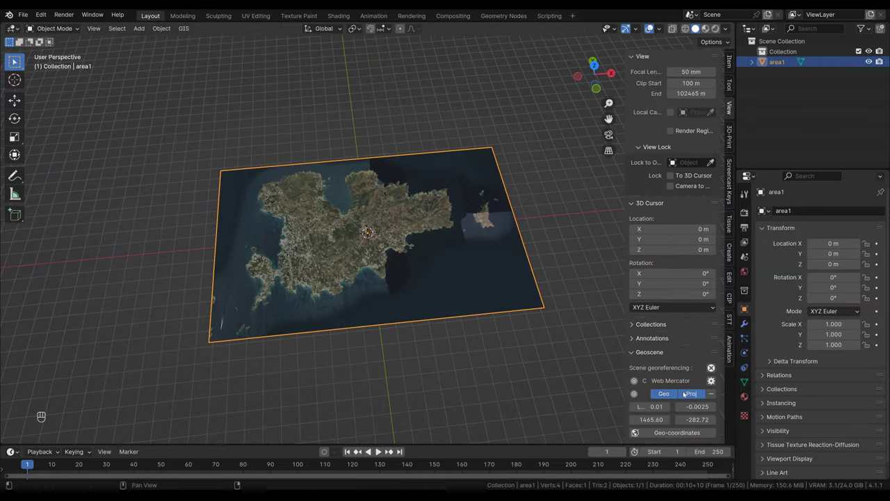
key("BackSpace")
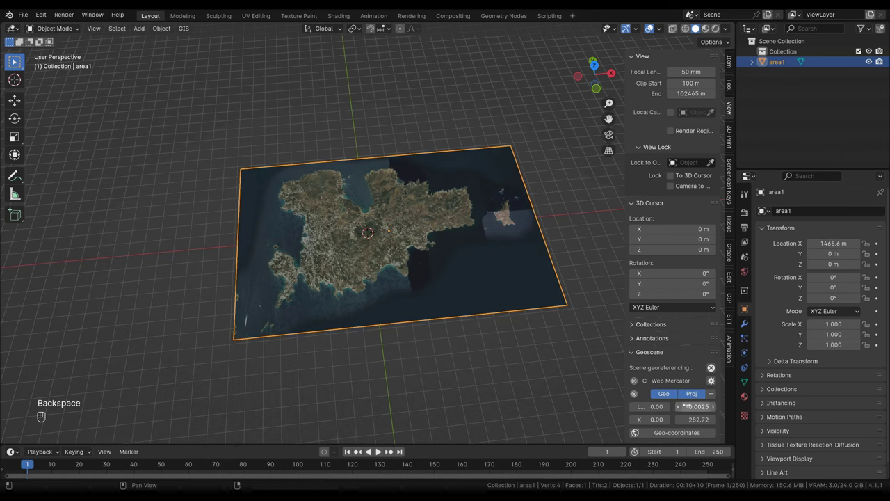
key("BackSpace")
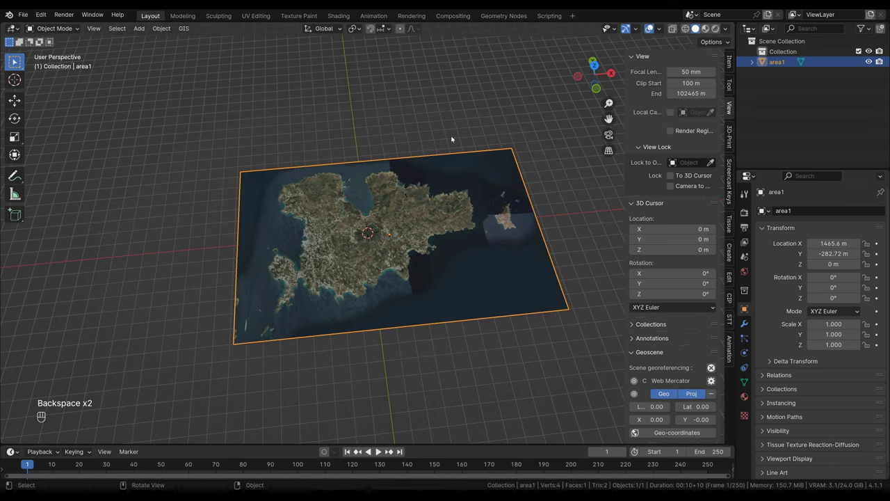
Apply the area1 plane's location transform.
middle_click_drag(452, 139, 450, 130)
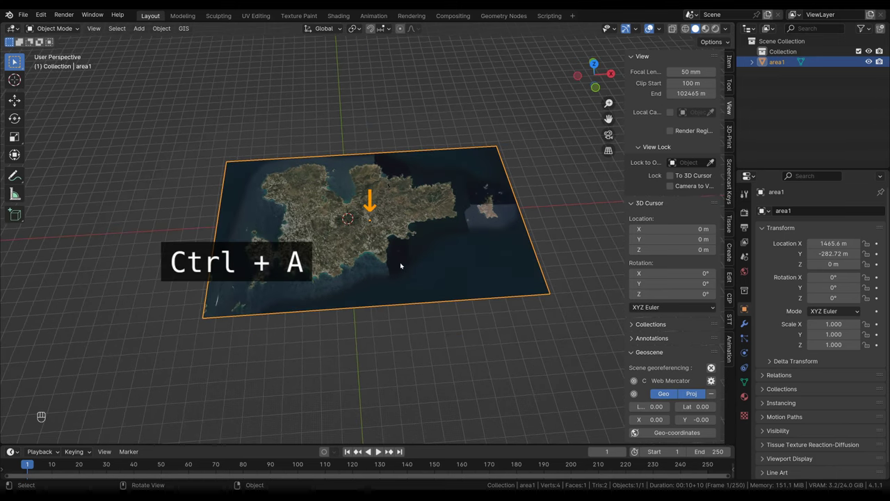
key("ctrl+a")
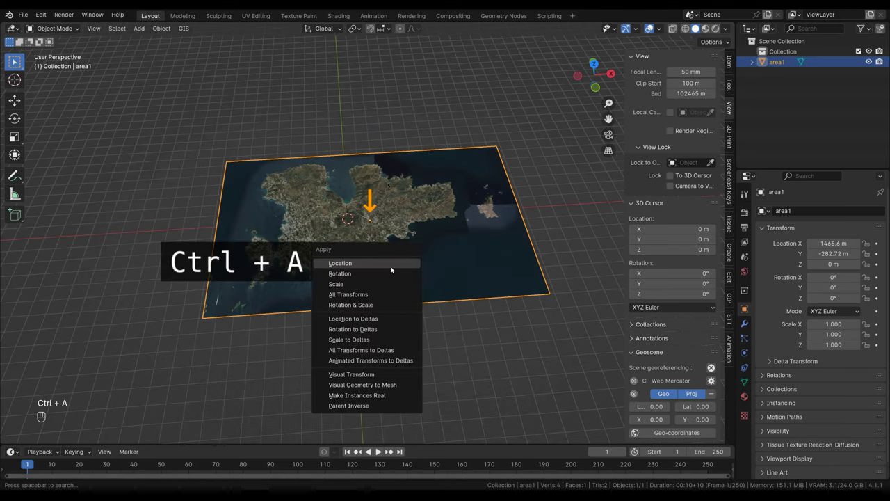
left_click(391, 268)
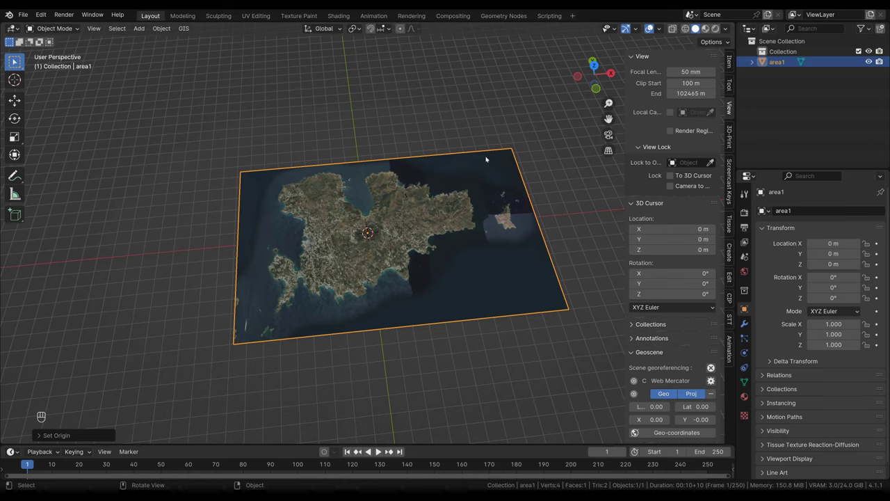
Measure the airport runway's length on the imagery plane with the Measure tool.
middle_click_drag(418, 178, 351, 159, "ctrl")
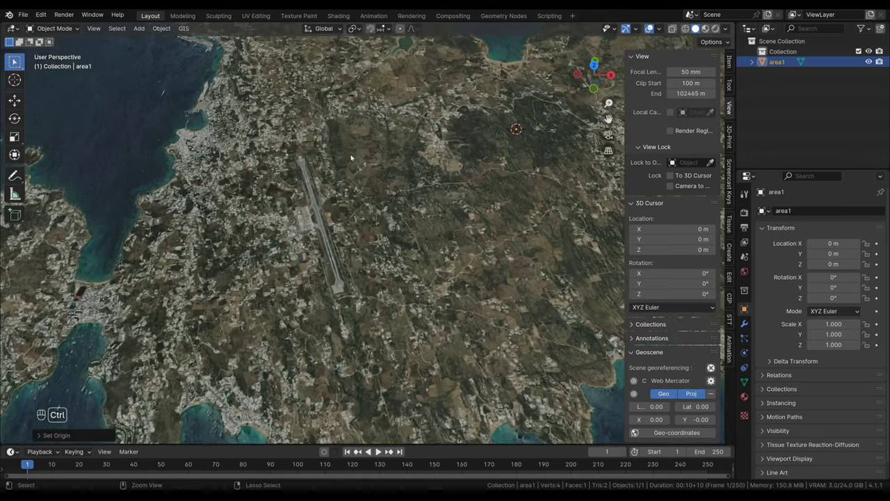
left_click(15, 194)
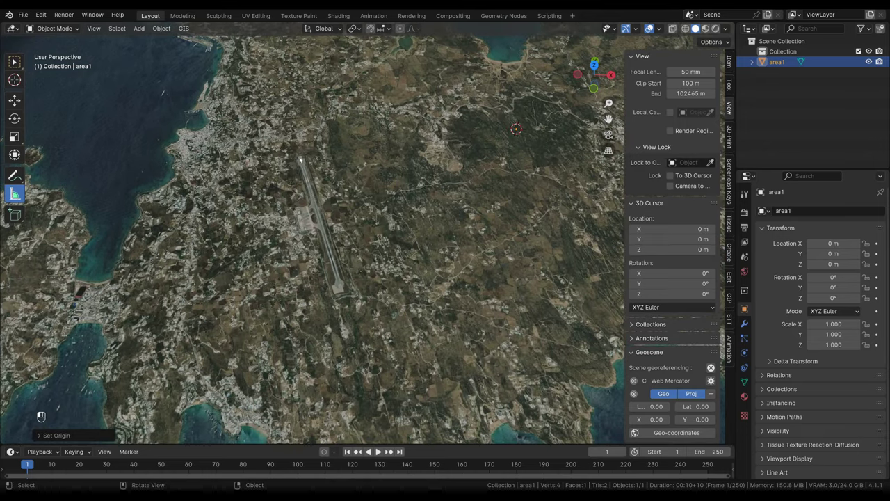
mouse_move(301, 160)
left_mouse_down()
mouse_move(338, 289)
mouse_move(301, 159)
left_mouse_up()
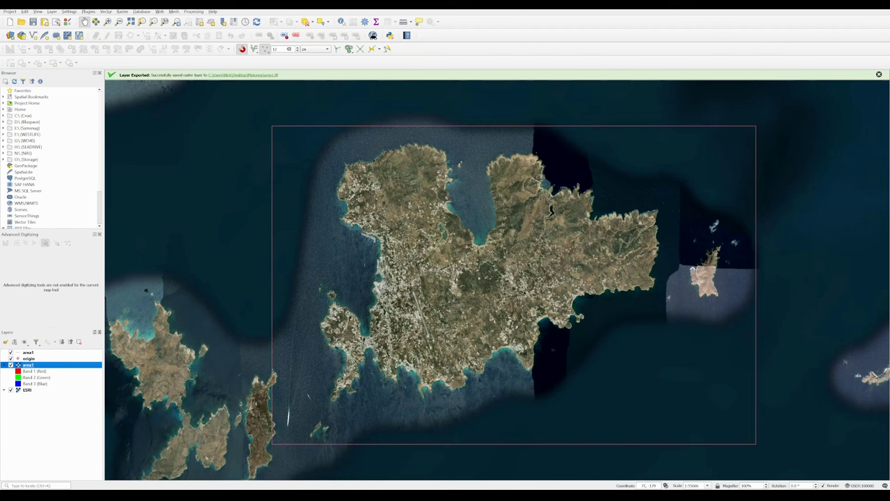
Switch to QGIS, search the plugin repository for "topograp" and install the OpenTopography DEM Downloader plugin.
left_click(89, 11)
left_click(115, 34)
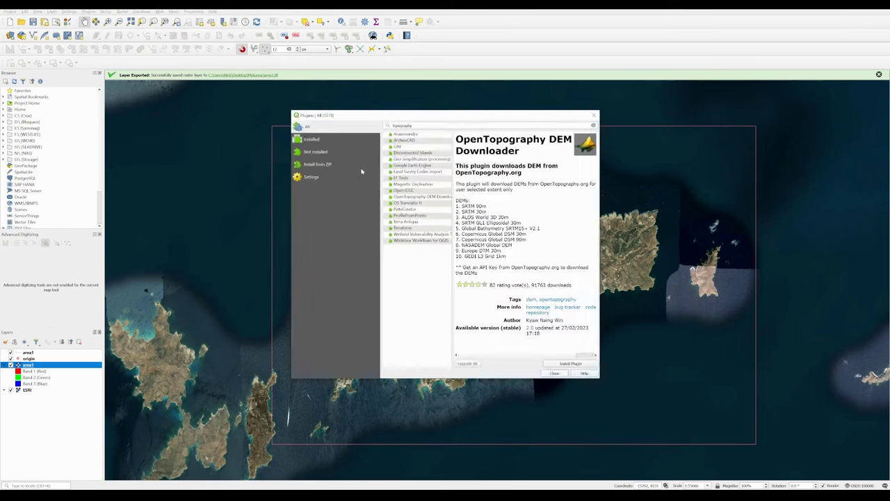
key("BackSpace")
key("BackSpace")
key("BackSpace")
key("BackSpace")
key("BackSpace")
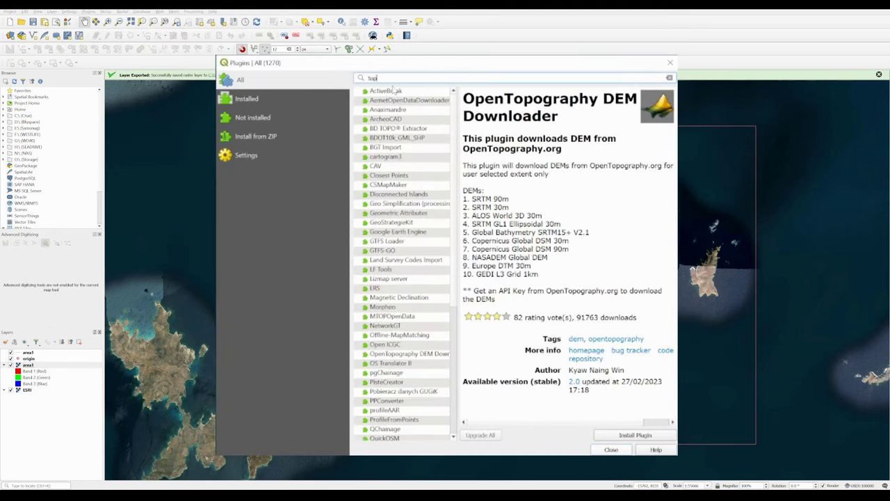
type("graph")
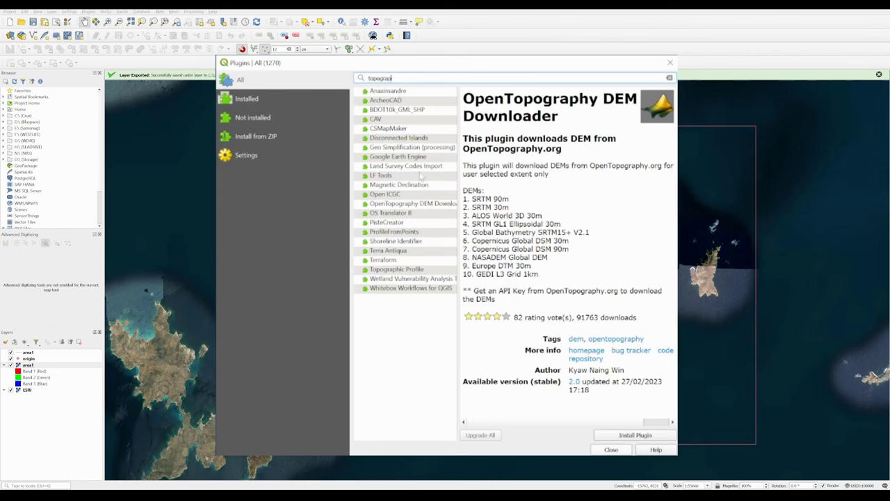
left_click(421, 176)
left_click(423, 213)
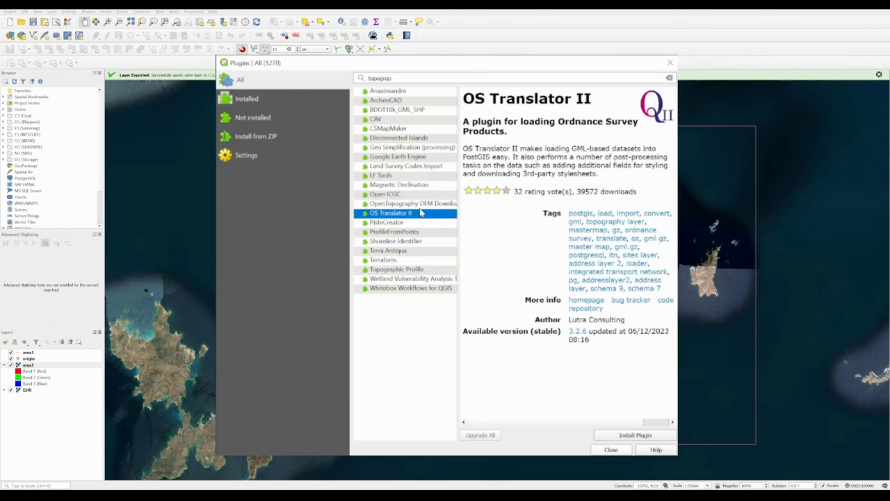
left_click(393, 206)
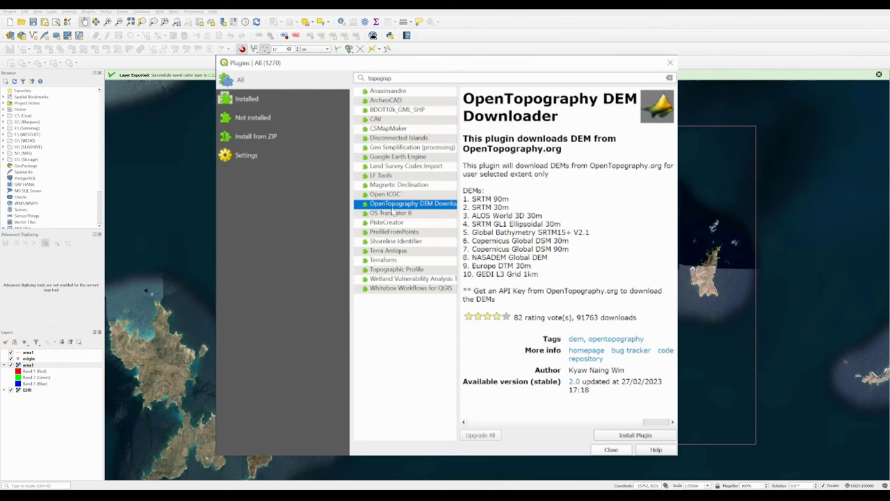
left_click(627, 435)
left_click(611, 449)
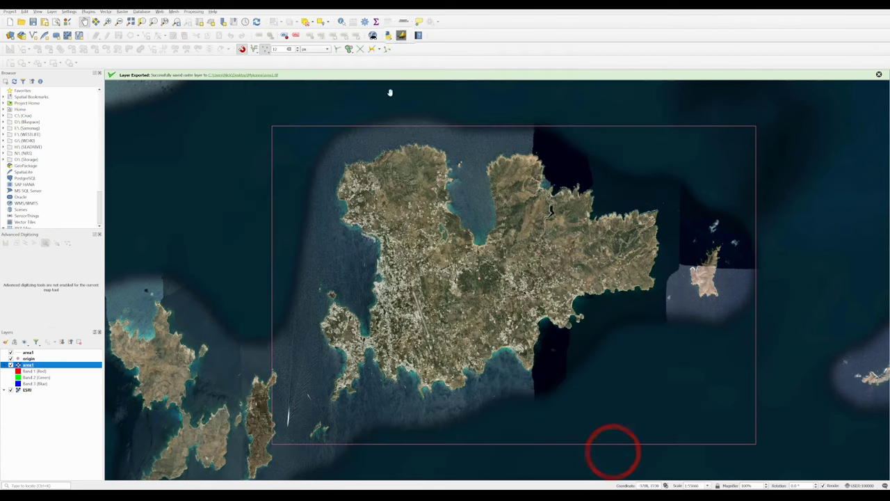
Configure the OpenTopography DEM Downloader to fetch SRTM 30m data for the extent of the area1 vector layer.
left_click(402, 37)
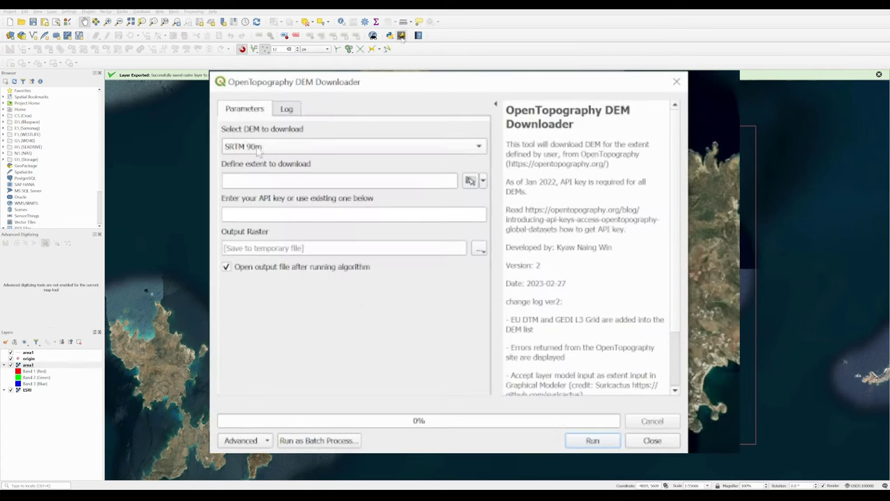
left_click(259, 146)
left_click(267, 161)
left_click(483, 181)
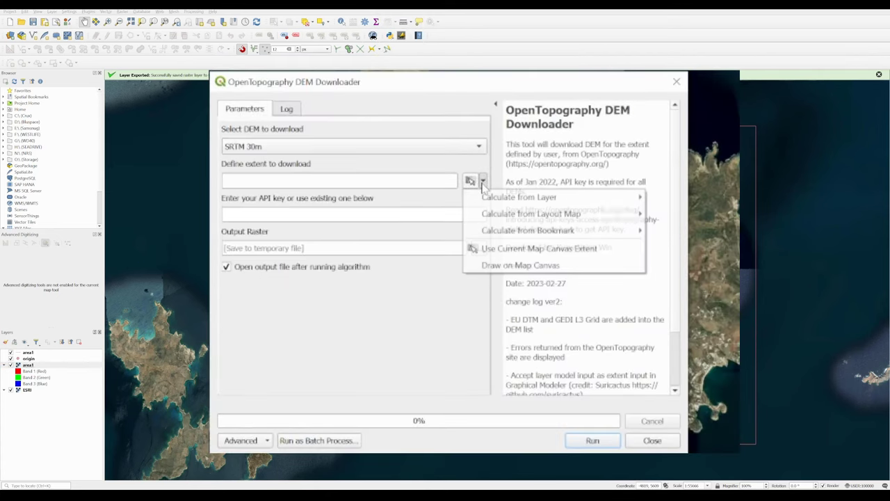
mouse_move(488, 197)
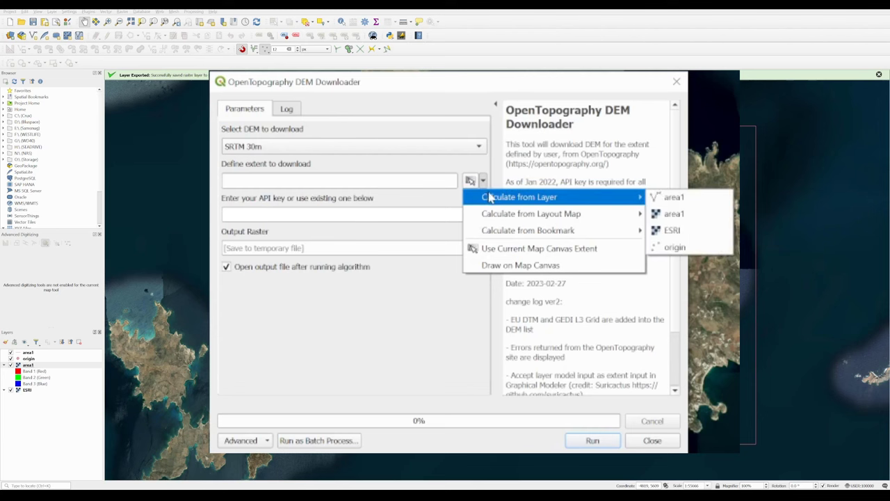
left_click(675, 198)
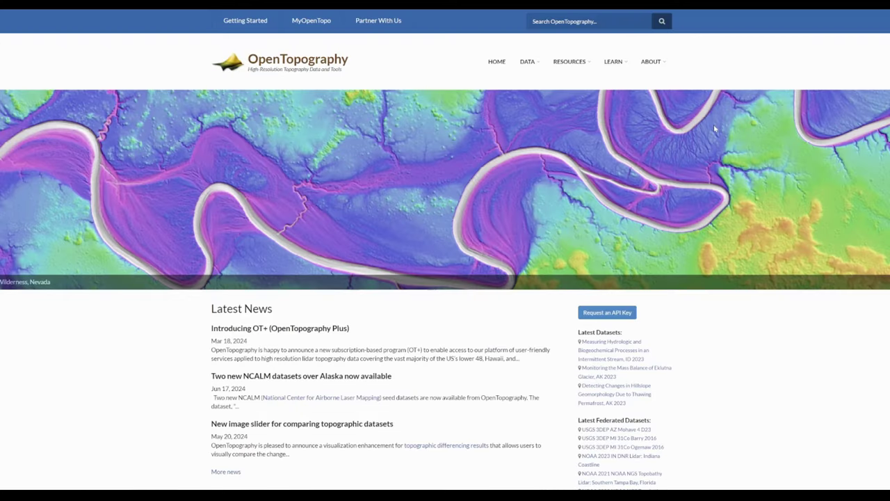
Obtain an API key from the OpenTopography website, paste it into the downloader's API key field and run the DEM download.
left_click(607, 312)
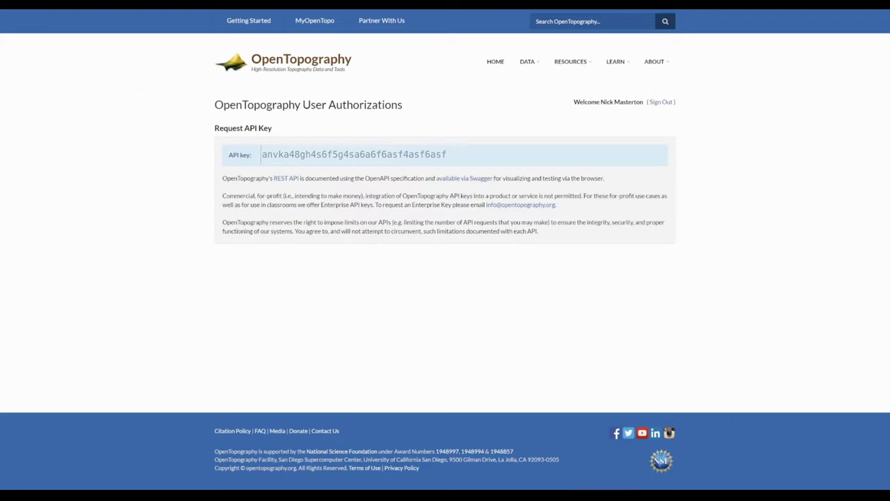
left_click_drag(260, 151, 440, 151)
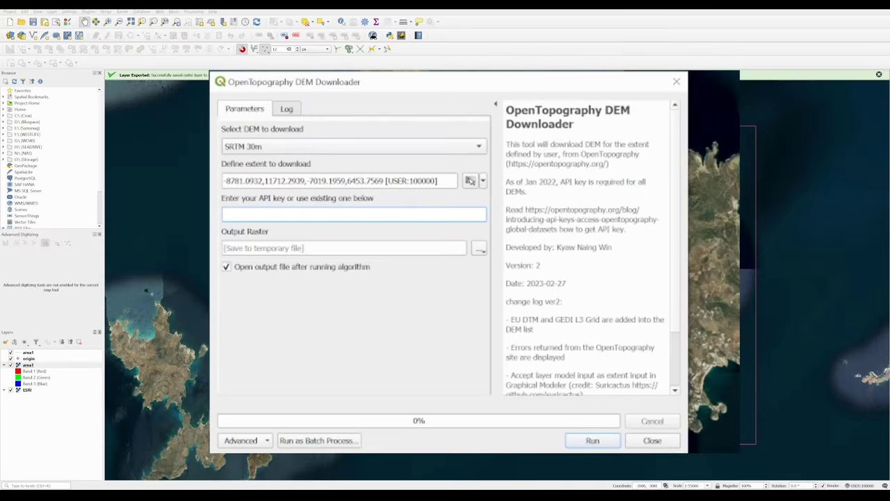
key("ctrl+v")
left_click(592, 441)
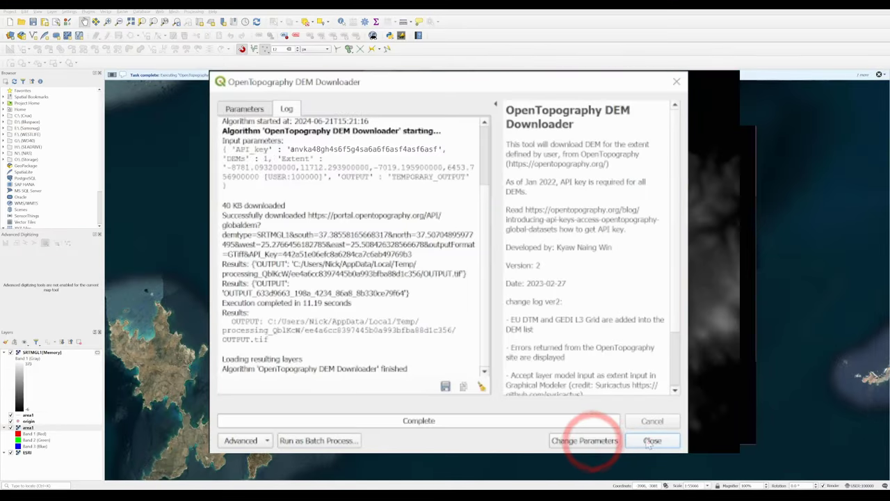
left_click(652, 440)
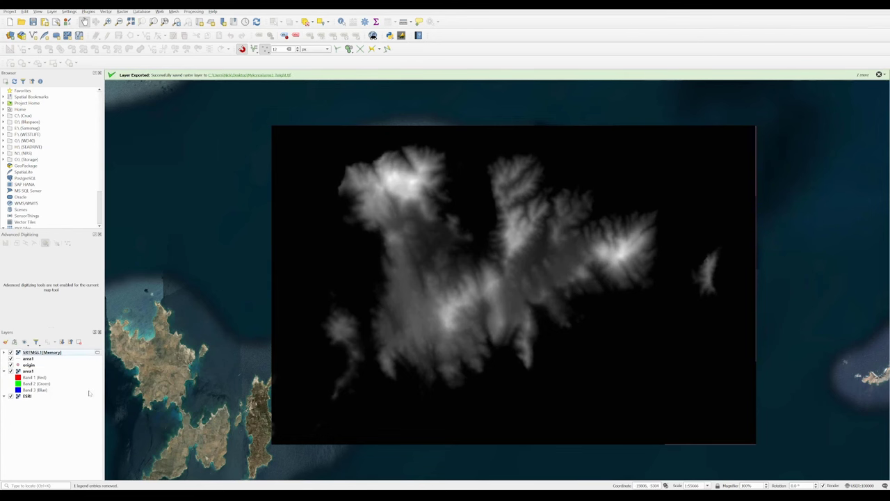
Start exporting the SRTMGL1[Memory] layer as a raw-data GeoTIFF named area1_height in the Mykonos folder.
left_click(71, 355)
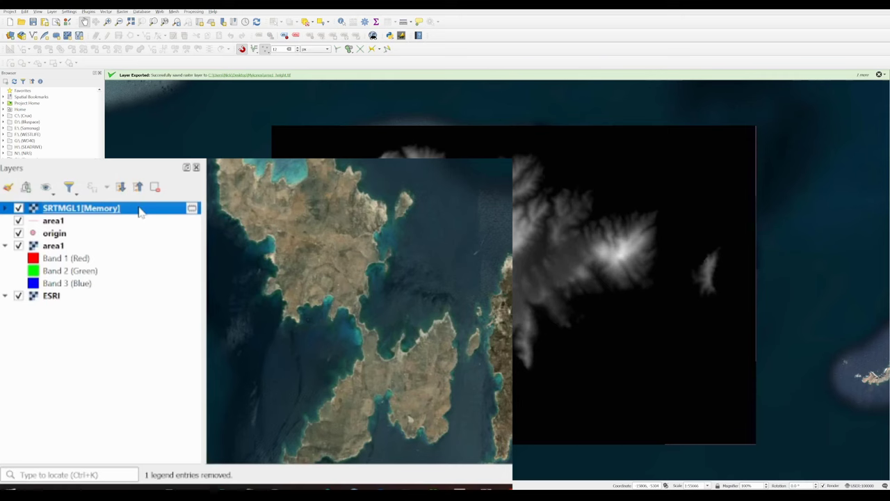
right_click(139, 212)
mouse_move(209, 439)
left_click(417, 444)
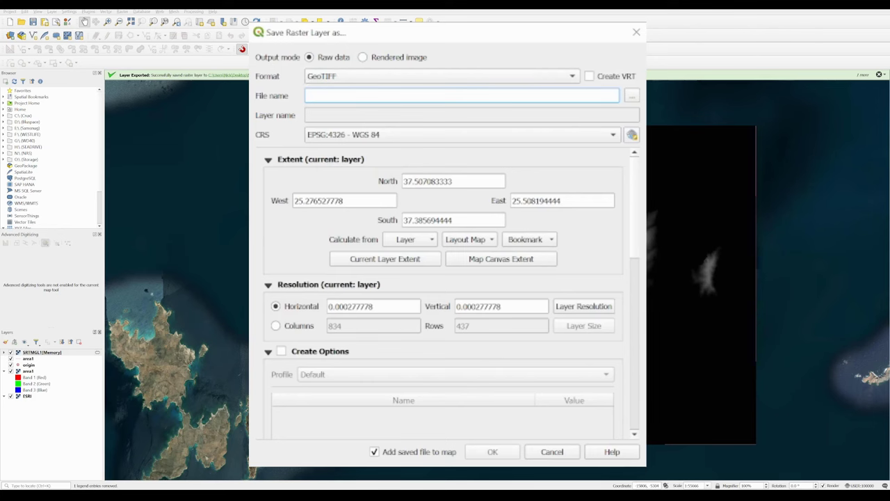
left_click(631, 96)
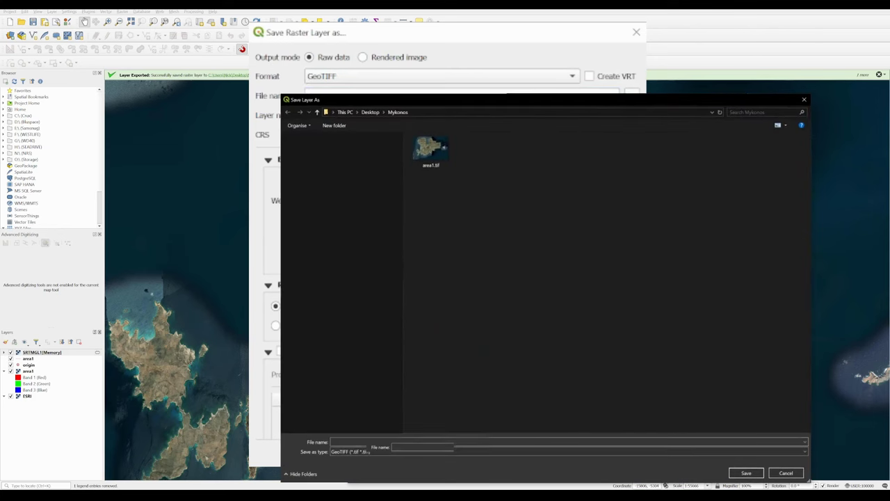
type("area1")
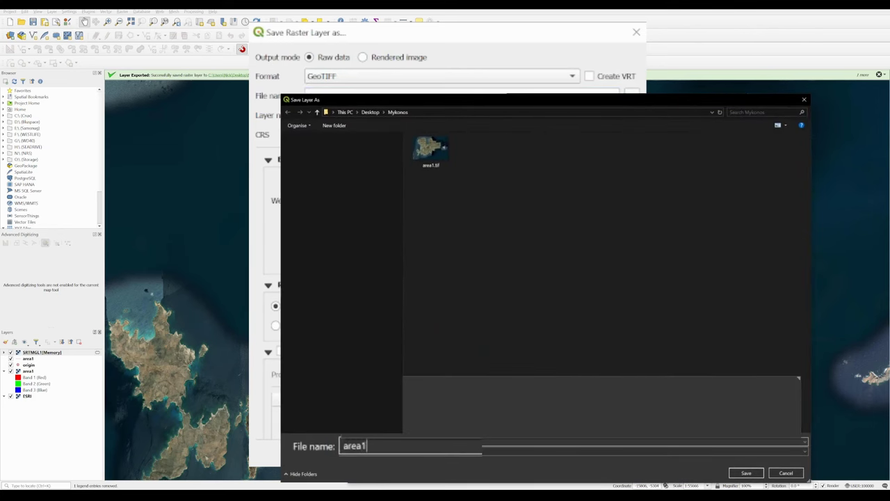
type("_height")
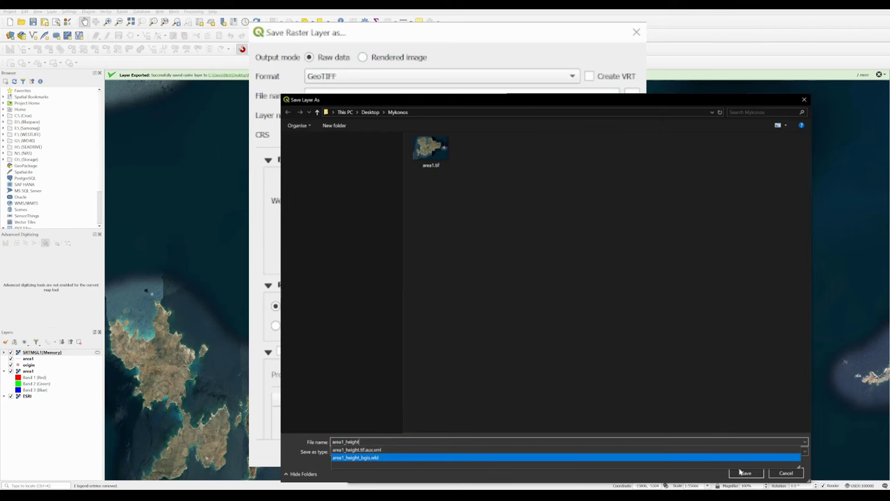
left_click(746, 473)
Set the export to the project CRS USER:100000 - Mykonos with the extent of the area1 vector layer, and save the raster.
left_click(376, 136)
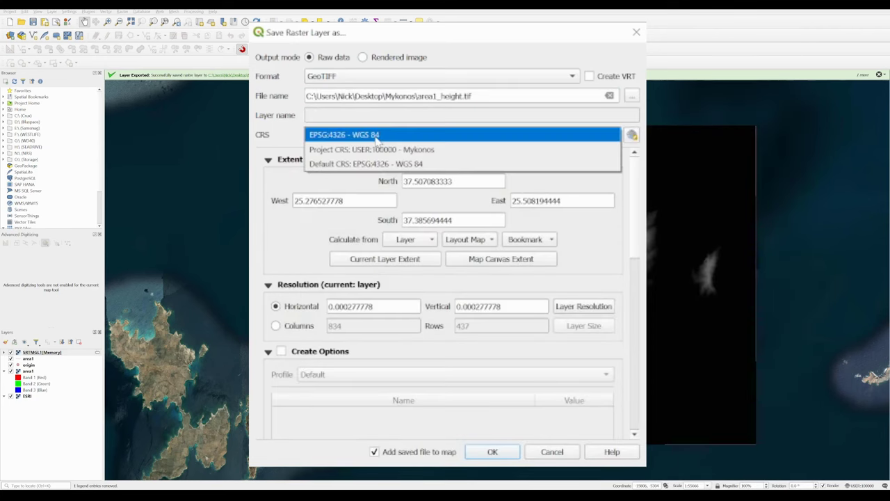
left_click(387, 151)
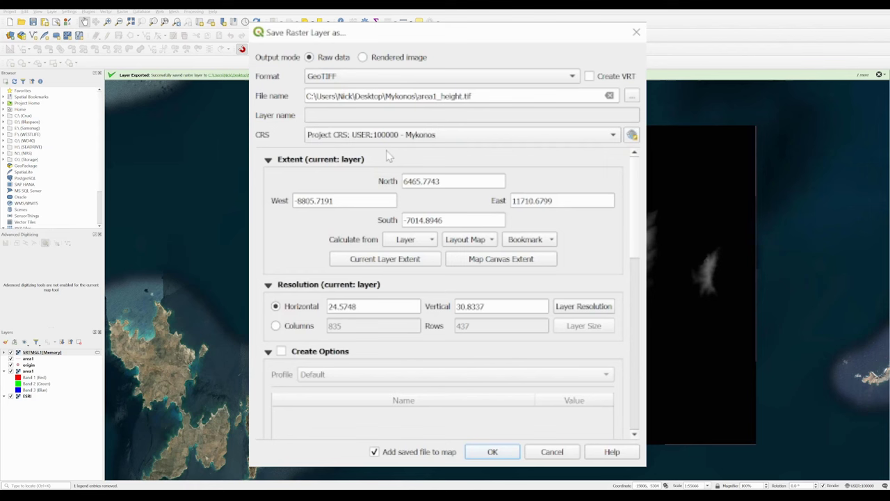
left_click(426, 240)
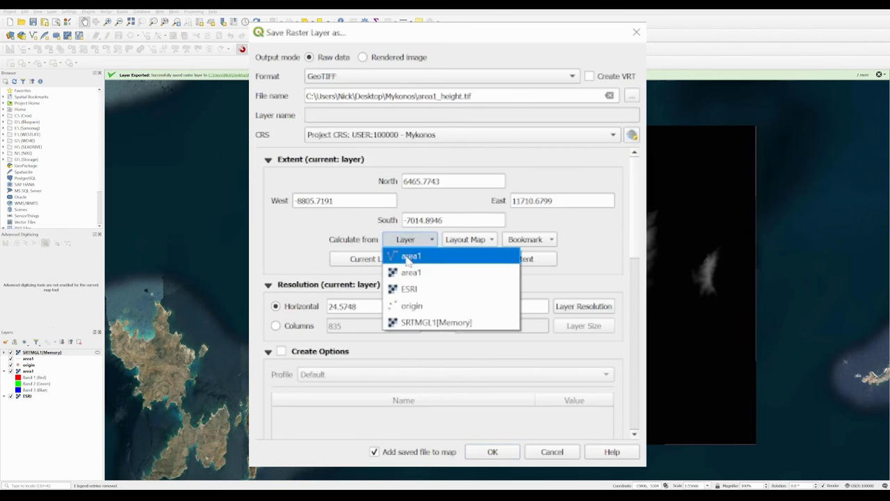
left_click(409, 258)
left_click_drag(403, 307, 302, 307)
left_click(508, 307)
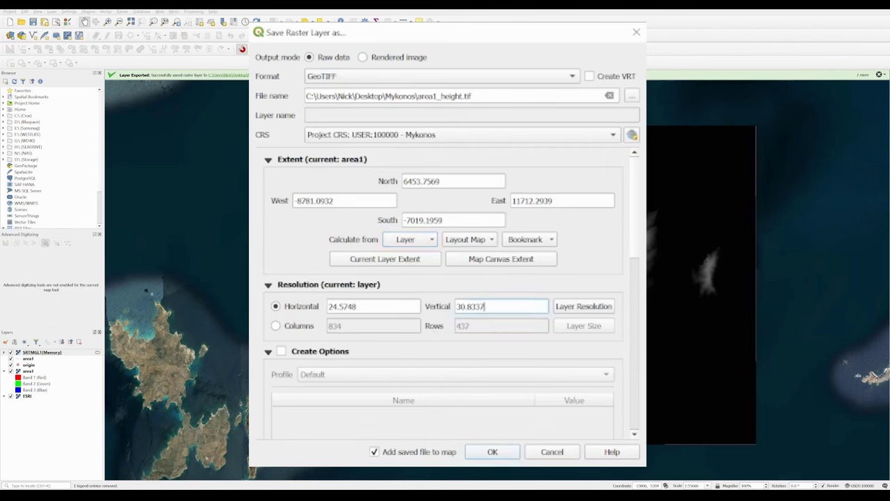
left_click_drag(456, 306, 487, 307)
key("Right")
left_click(493, 453)
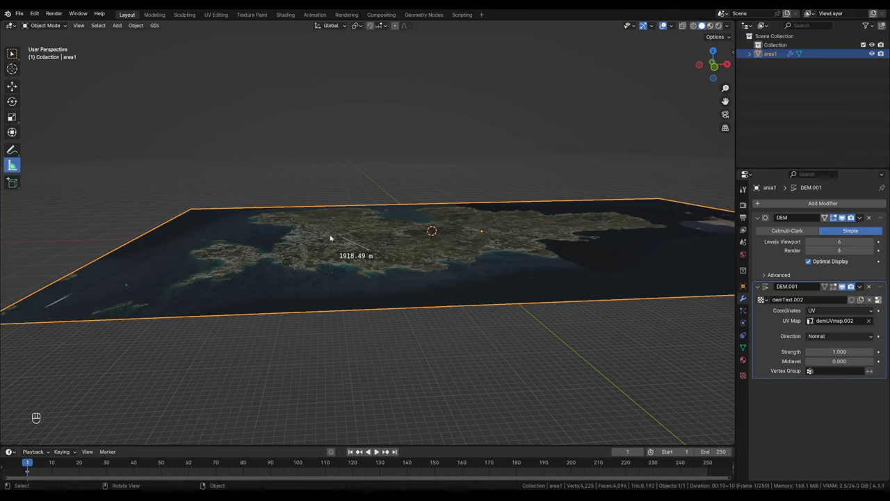
Switch to Blender and start a georaster import of area1_height.tif in DEM as displacement texture mode.
left_click(154, 25)
mouse_move(174, 51)
left_click(249, 67)
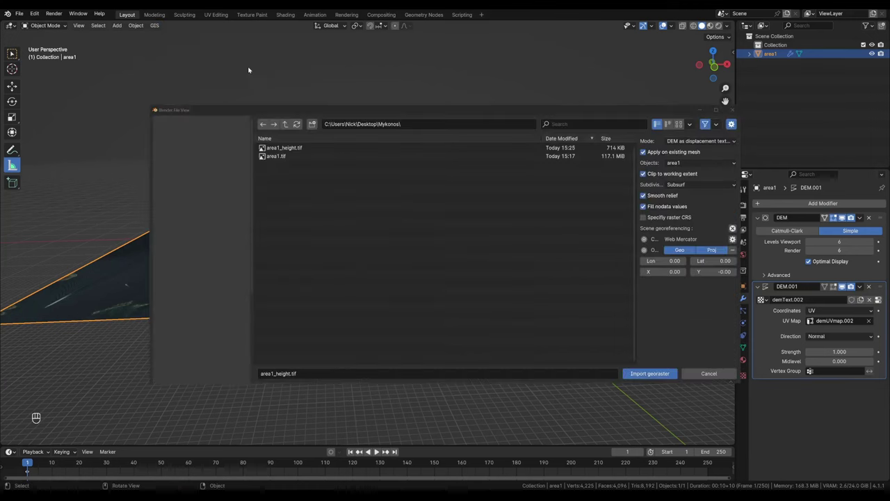
left_click(299, 147)
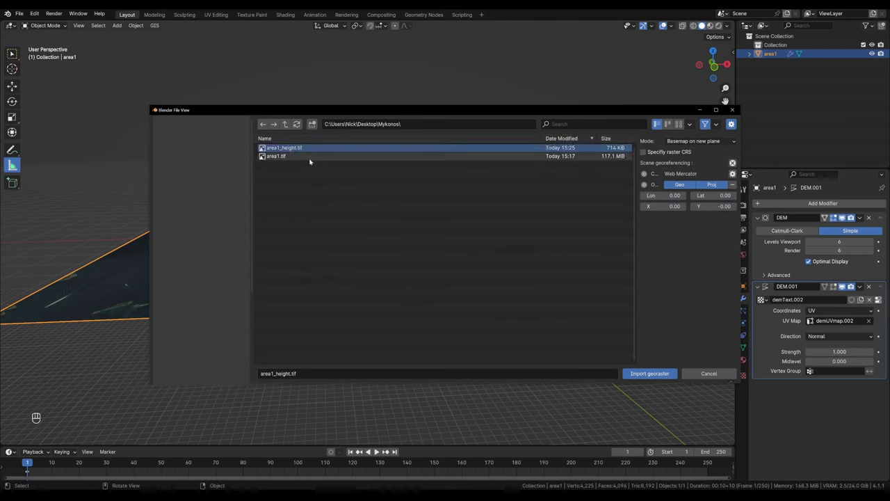
left_click(682, 142)
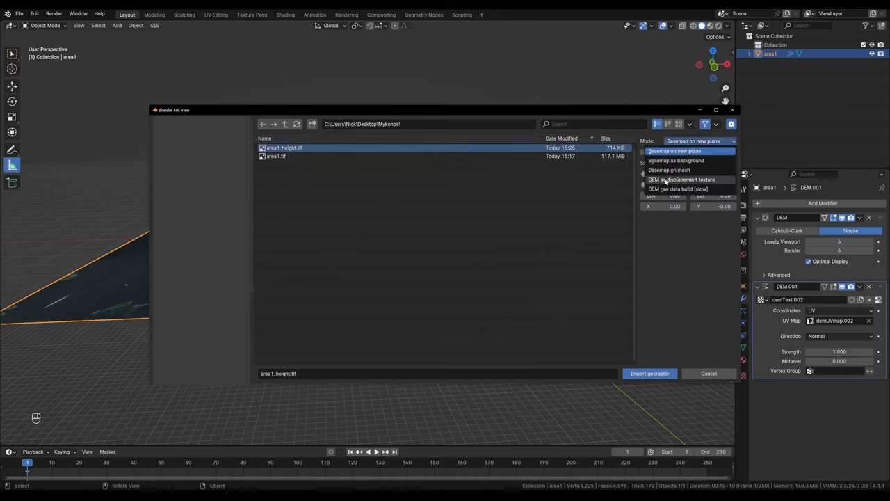
left_click(665, 180)
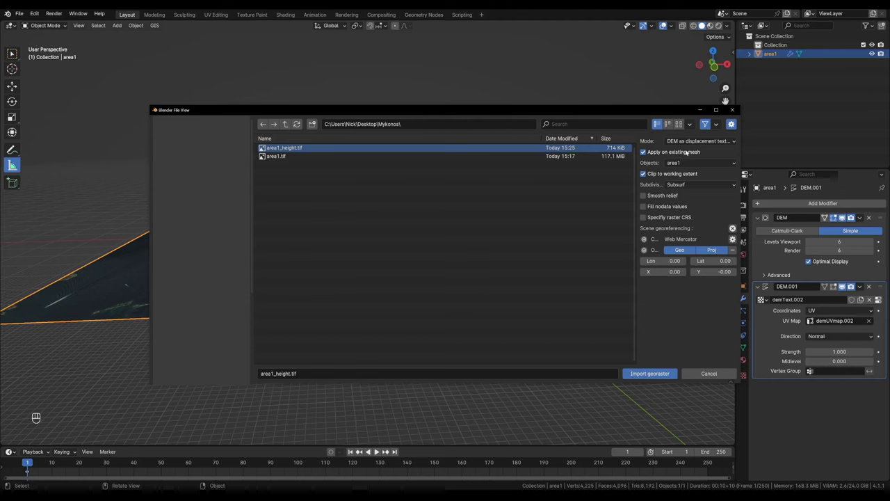
Import the DEM onto the existing area1 mesh with Subsurf subdivision and smooth relief, without clipping to the working extent.
left_click(694, 163)
left_click_drag(667, 111, 635, 99)
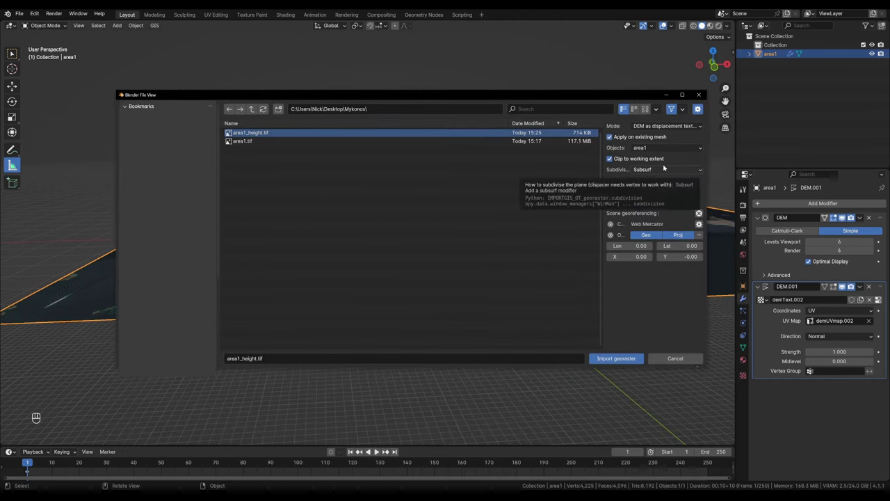
left_click(634, 161)
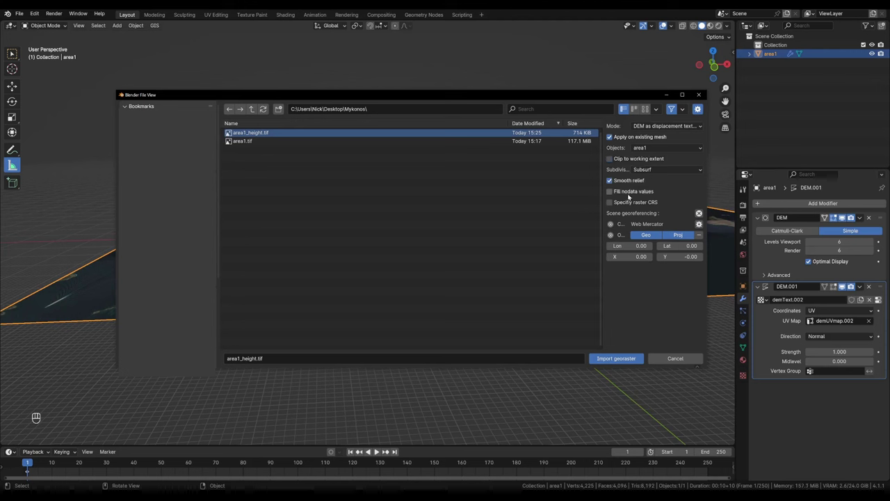
left_click(615, 358)
Set the viewport levels of the terrain's DEM subdivision modifier to 10.
scroll(411, 243, "up", 4)
mouse_move(417, 243)
middle_mouse_down()
mouse_move(476, 236)
mouse_move(426, 239)
middle_mouse_up()
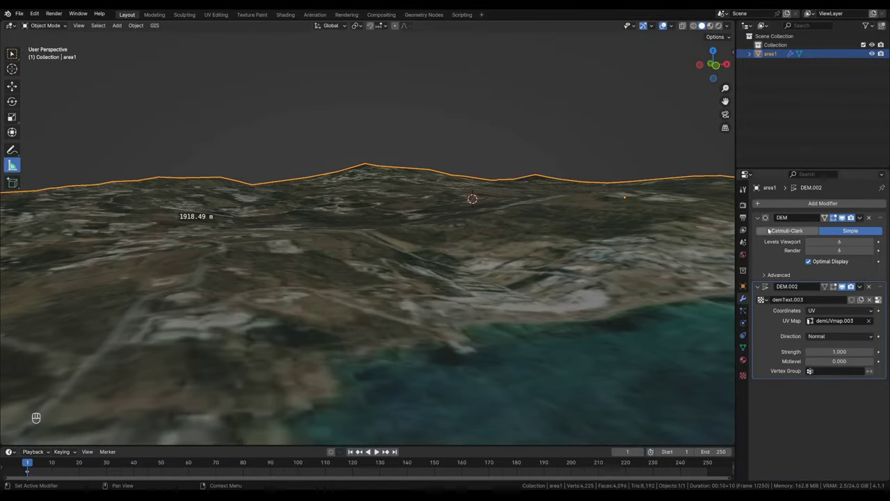
left_click(830, 262)
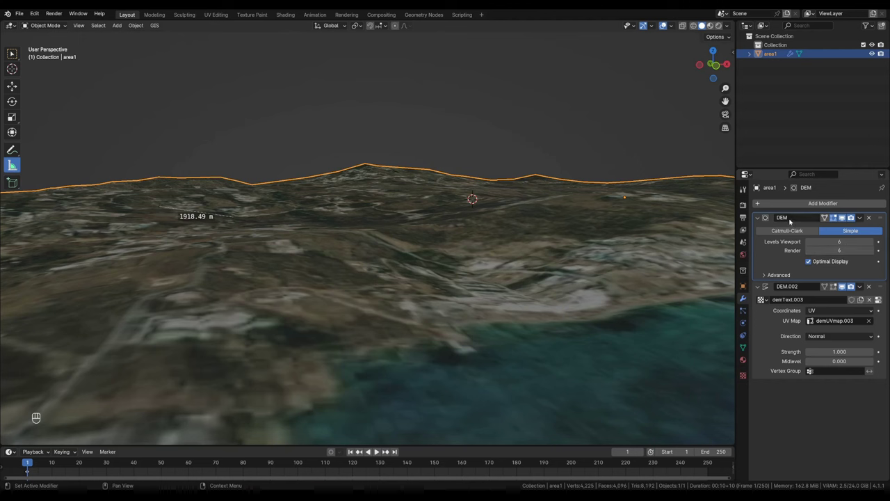
double_click(840, 241)
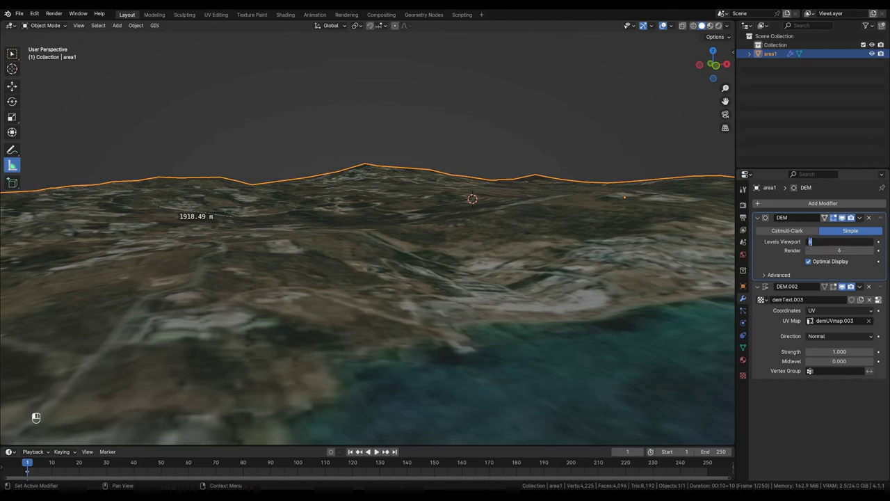
key("Return")
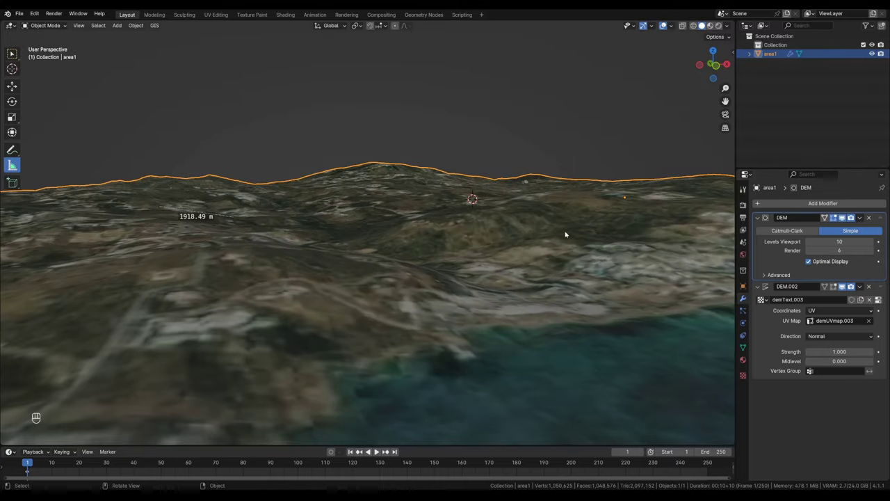
middle_click_drag(566, 235, 495, 300)
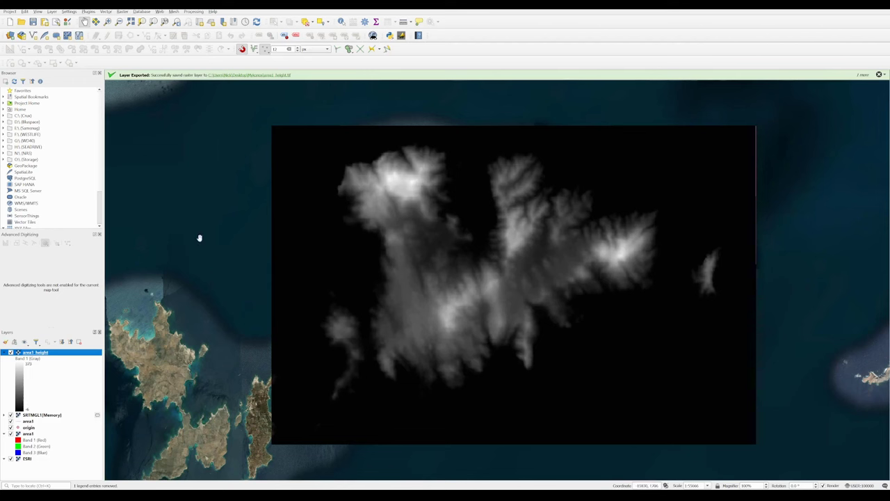
Switch to QGIS, search the plugin repository for "quick" and install the QuickOSM plugin.
left_click(88, 12)
left_click(143, 33)
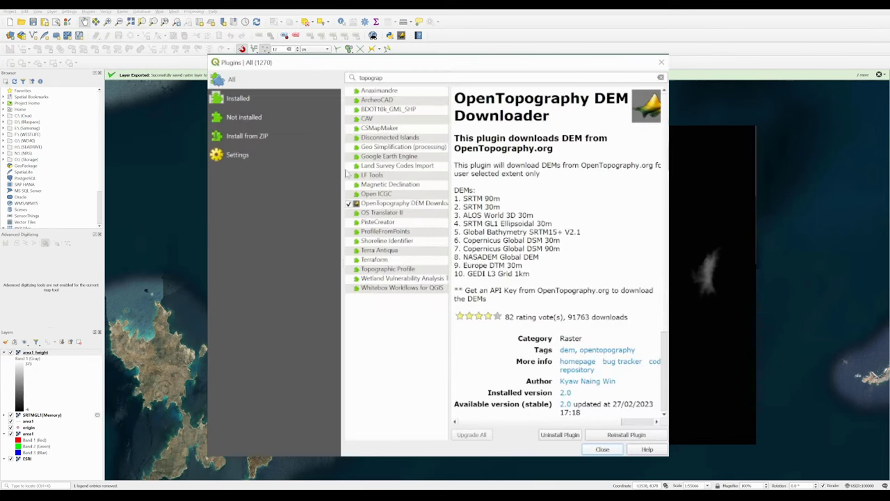
type("quick")
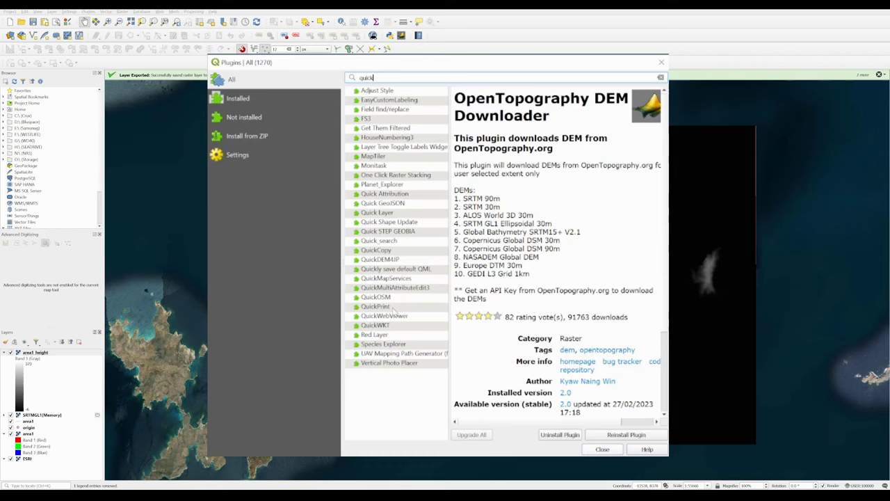
left_click(376, 297)
left_click(626, 434)
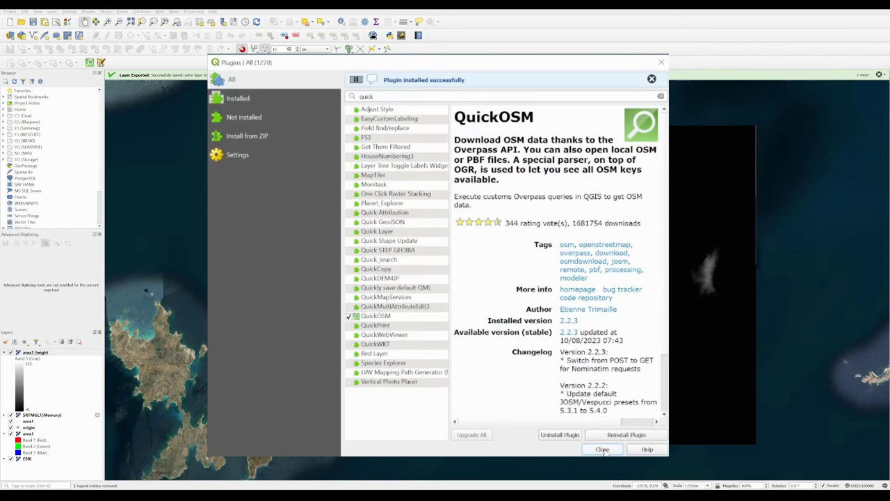
left_click(602, 450)
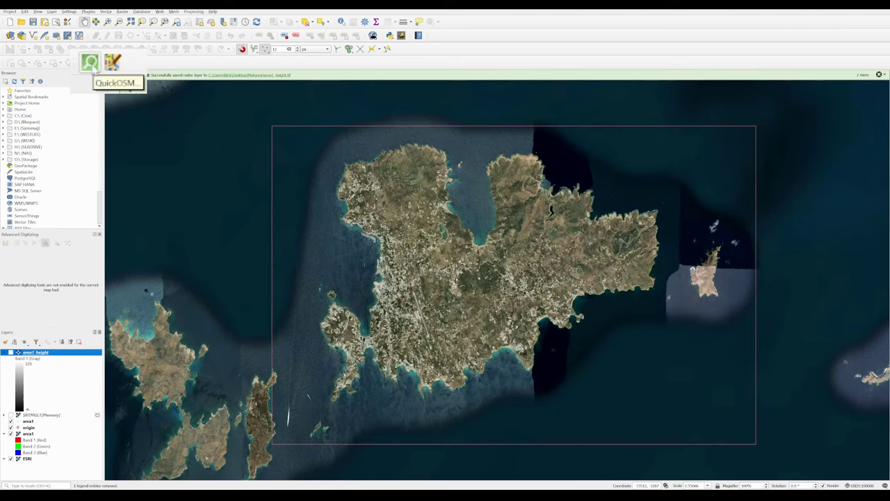
Set up a QuickOSM quick query for the key highway within the layer extent of the area1 vector layer.
left_click(91, 63)
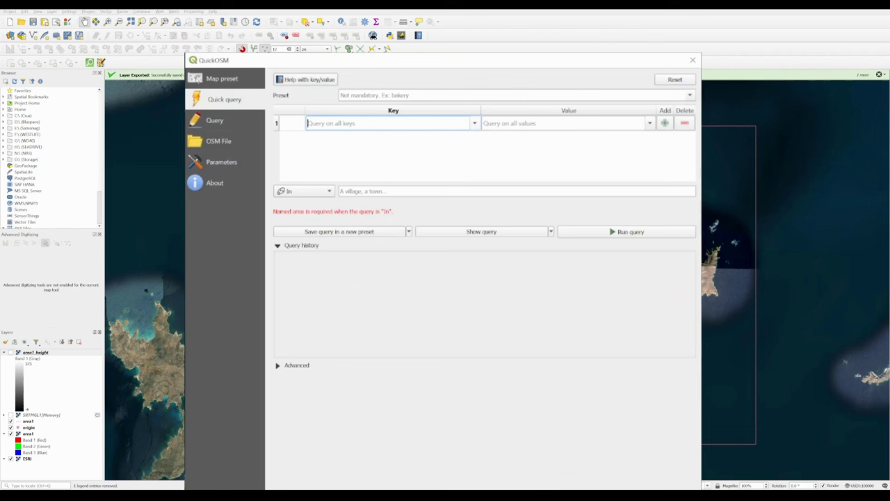
type("highway")
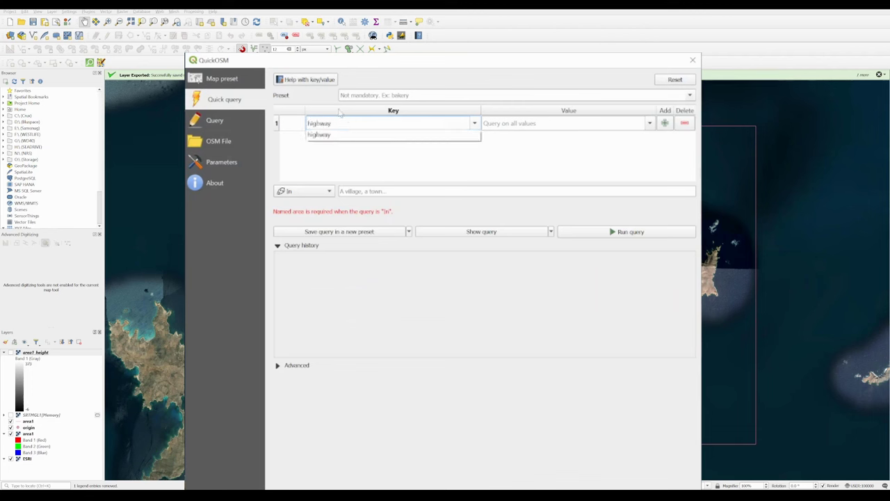
left_click(331, 135)
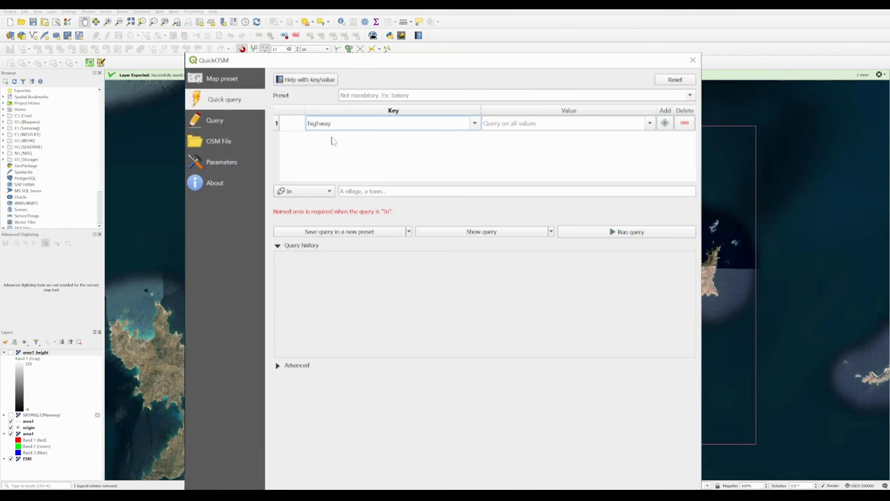
left_click(330, 192)
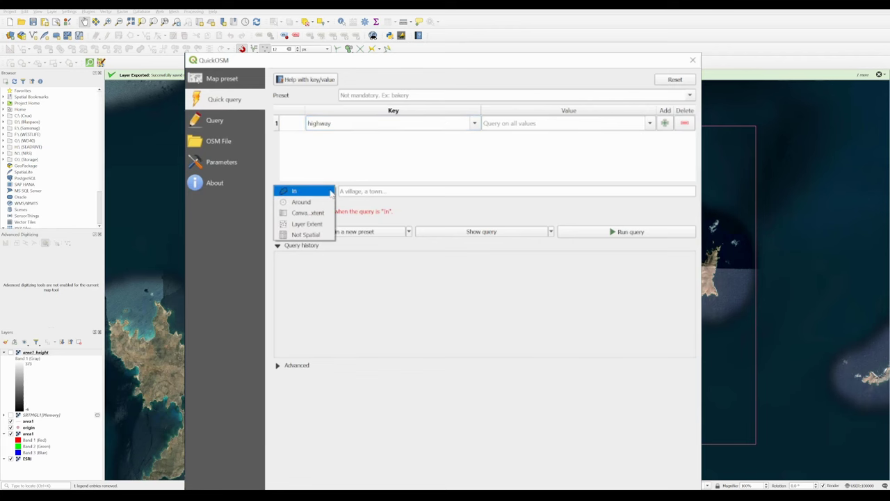
left_click(320, 224)
left_click(368, 192)
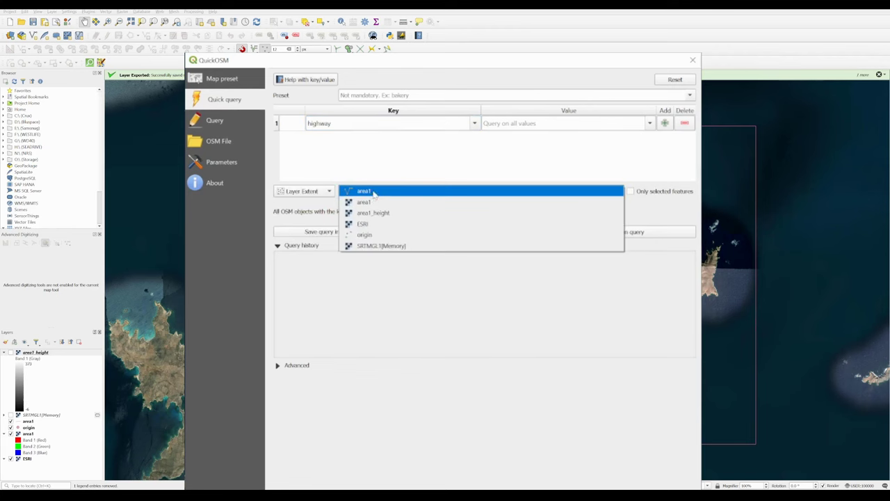
left_click(376, 193)
Run the highway query to load the OSM data into the project and close QuickOSM.
left_click_drag(555, 60, 184, 103)
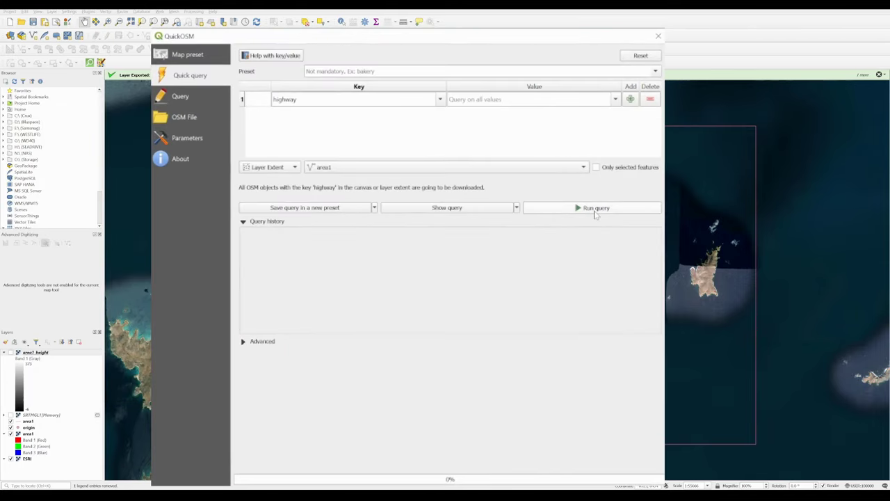
left_click(592, 207)
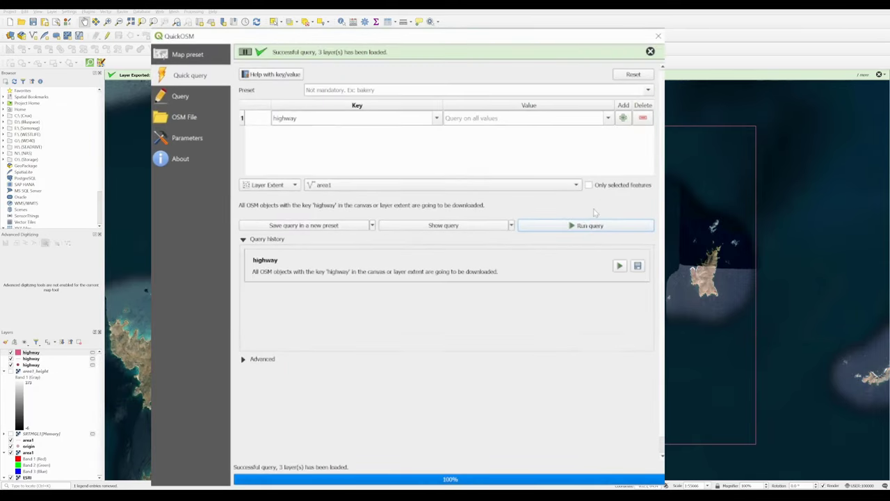
left_click(658, 35)
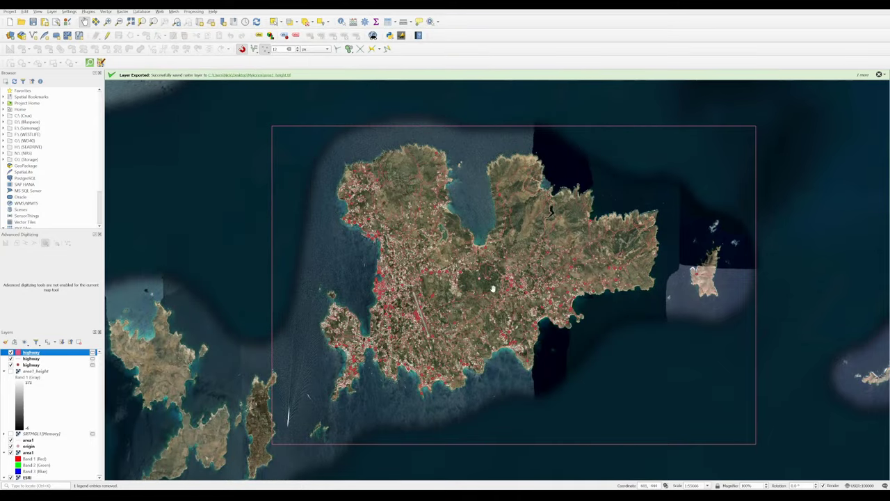
scroll(493, 289, "up", 1)
scroll(495, 278, "up", 1)
scroll(498, 270, "down", 1)
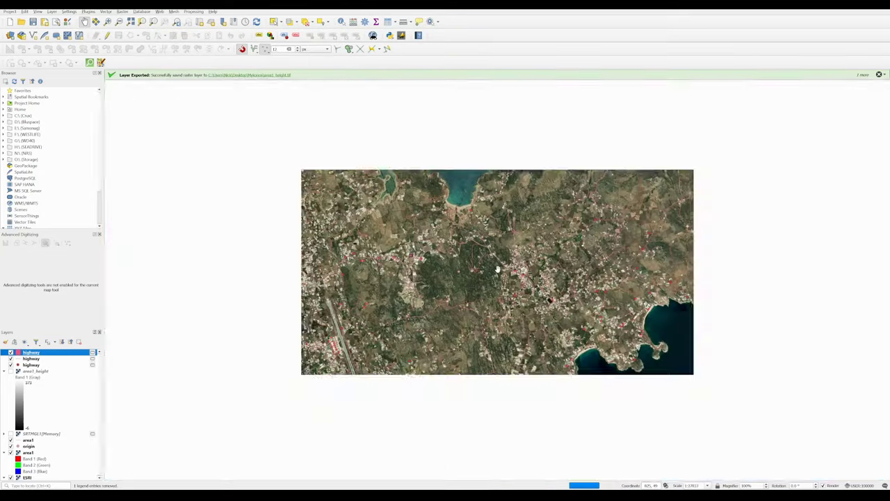
scroll(497, 269, "down", 1)
scroll(496, 268, "down", 1)
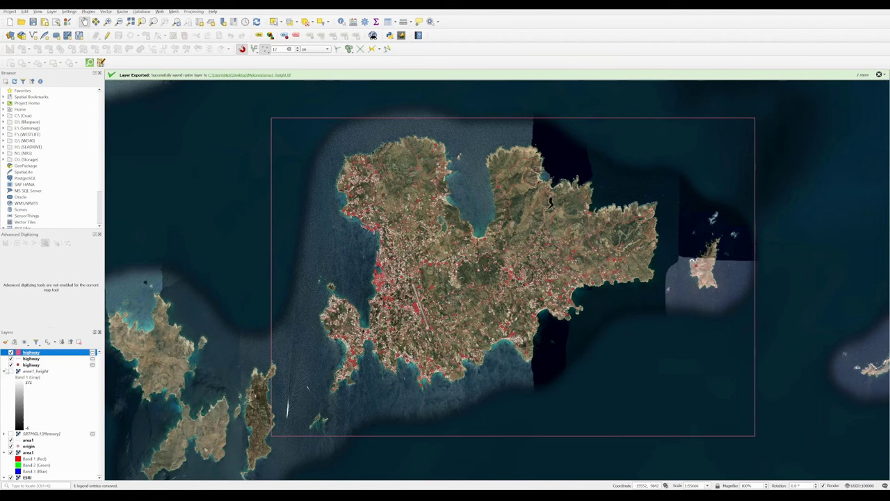
Collapse the area1_height legend, hide the polygon highway layer and select the line highway layer.
left_click(4, 371)
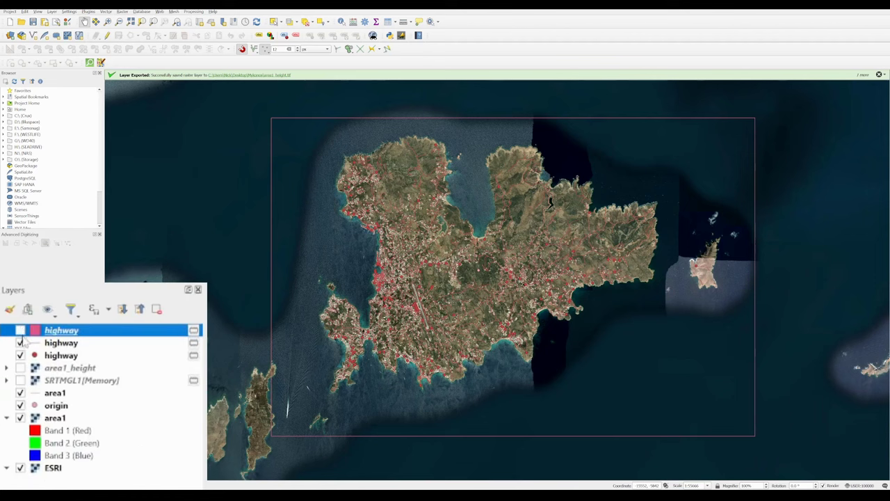
left_click(61, 344)
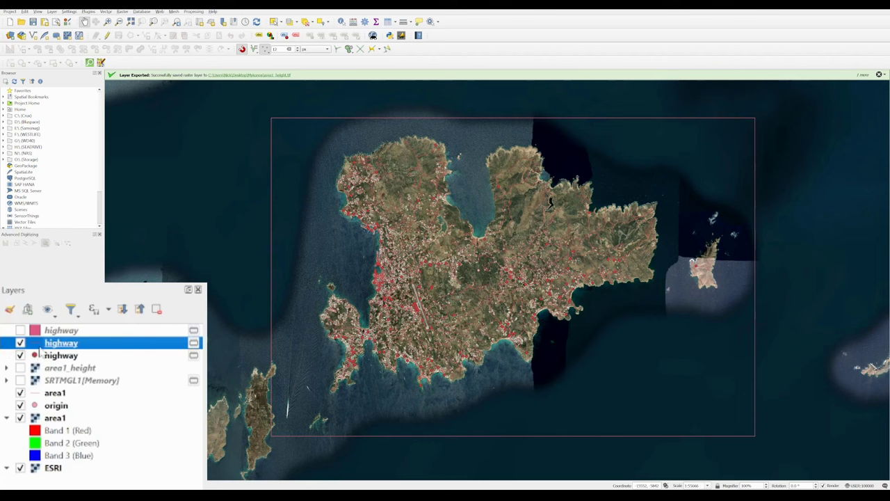
left_click(43, 355)
left_click(27, 345)
Start exporting the line highway layer's features to a file in ESRI Shapefile format.
right_click(70, 350)
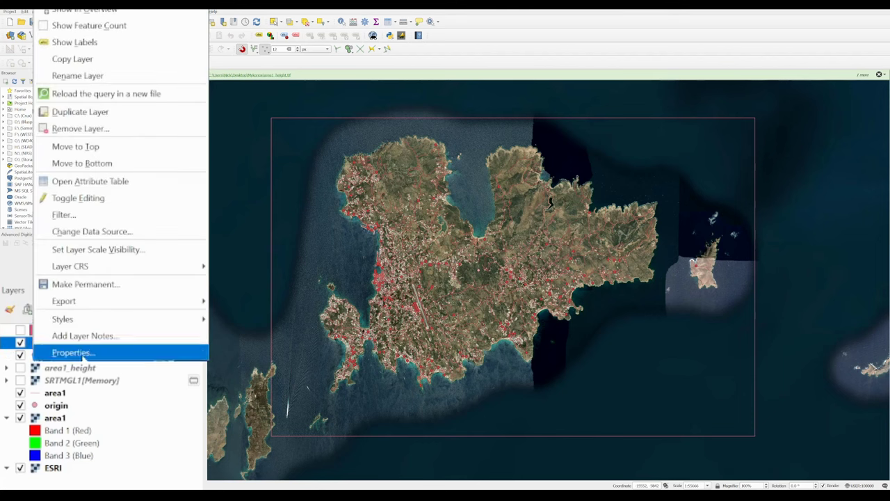
mouse_move(109, 304)
left_click(254, 301)
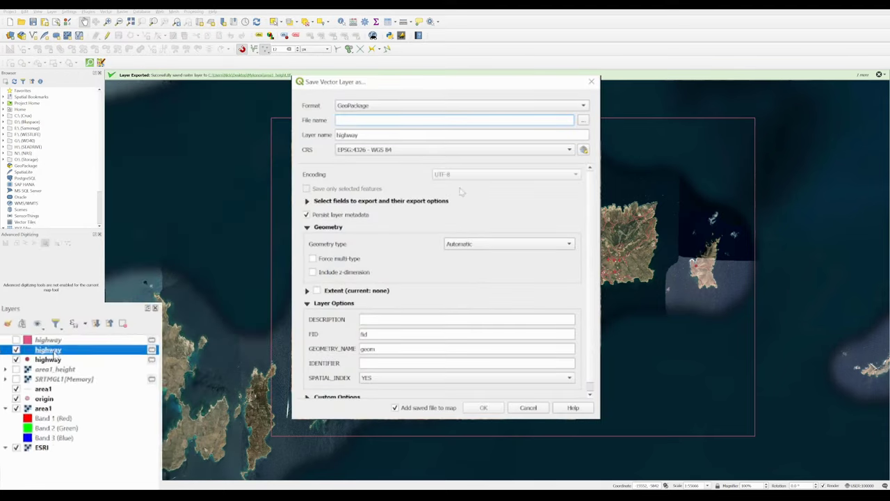
left_click(384, 105)
left_click(361, 118)
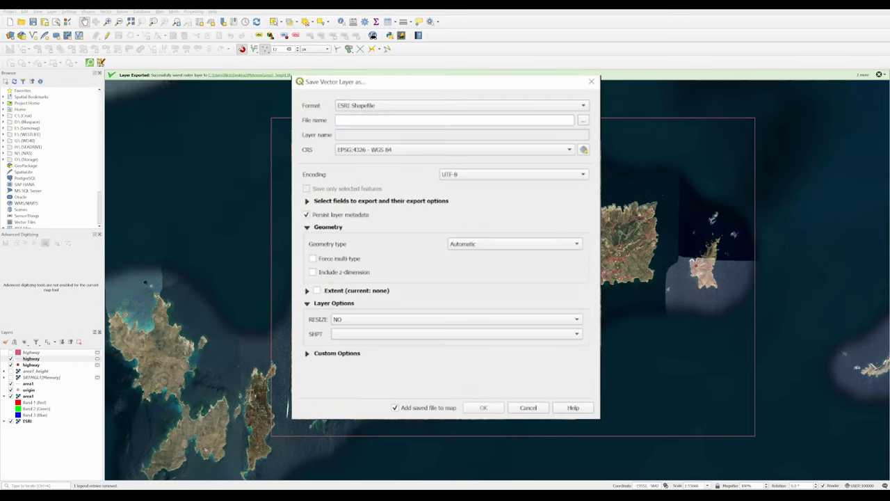
Name the export area1_highways.shp in the Mykonos folder and save it with the project CRS USER:100000 - Mykonos.
left_click(583, 120)
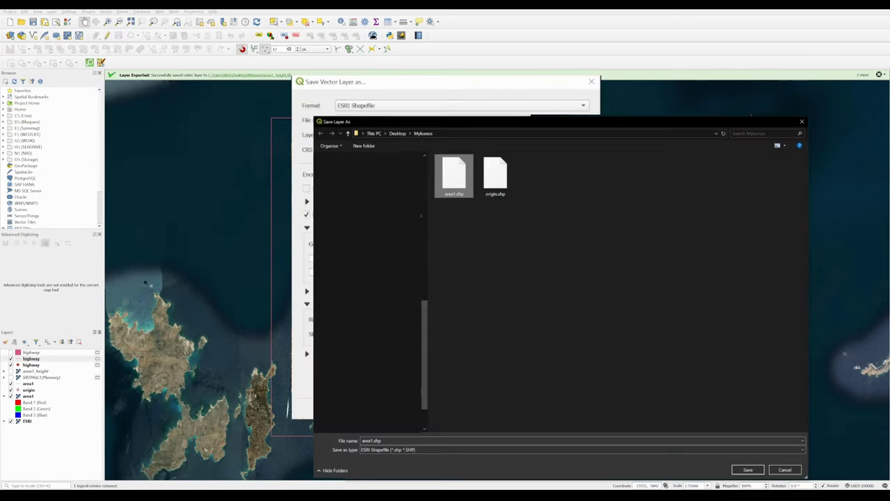
left_click(388, 440)
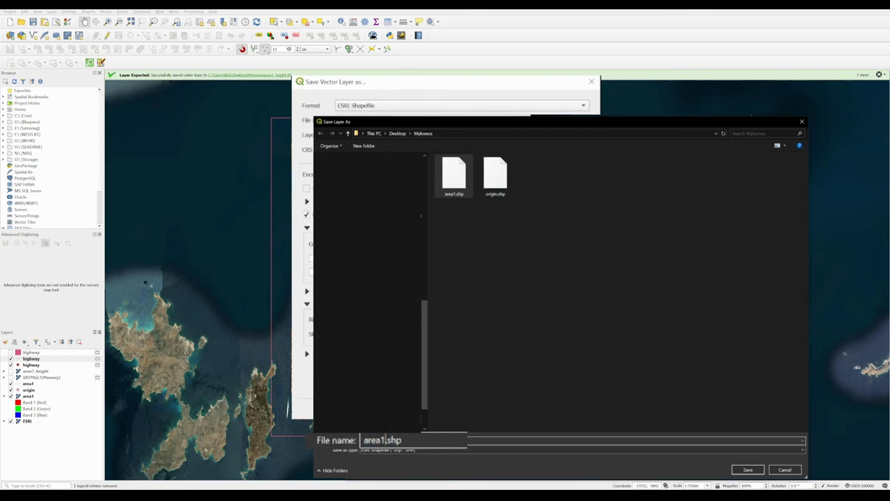
type("_highways")
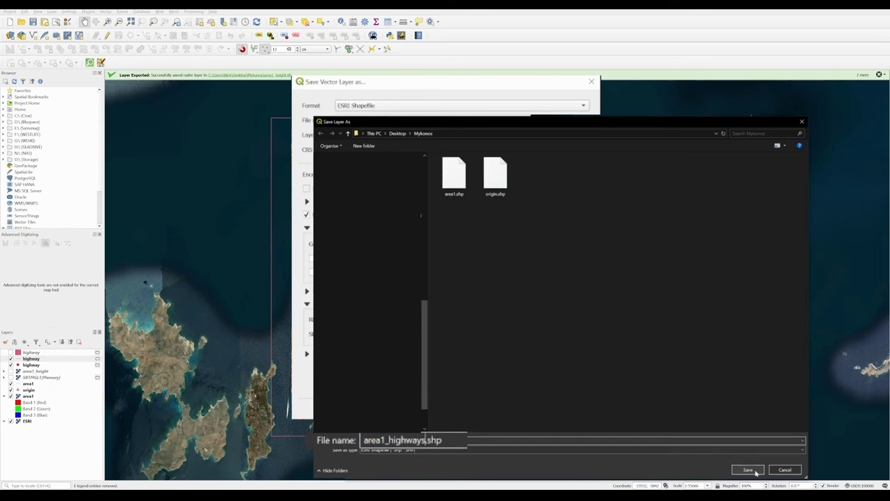
left_click(748, 470)
left_click(394, 150)
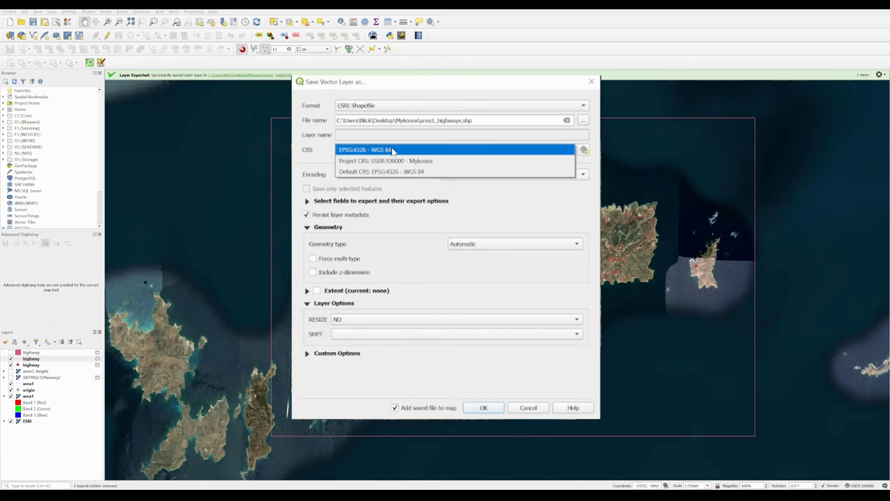
left_click(403, 161)
left_click(484, 409)
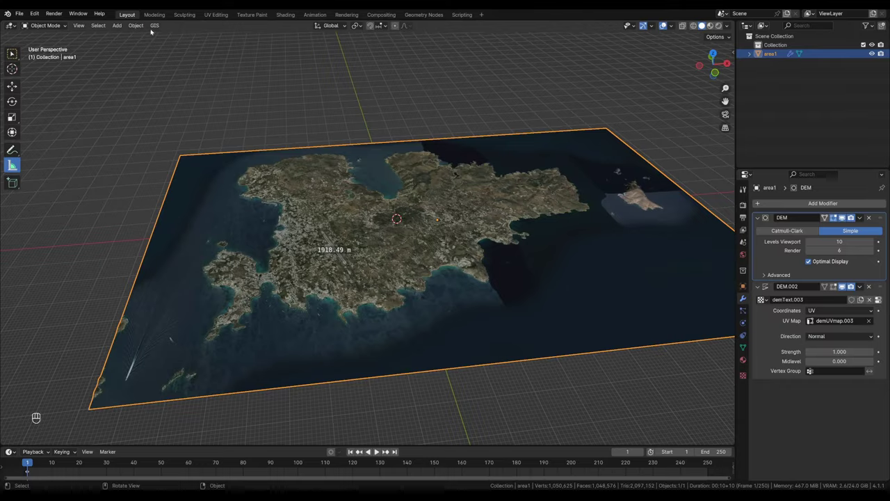
Switch to Blender and import the area1_highways.shp shapefile with elevation source Geometry and the scene's Web Mercator georeferencing.
left_click(151, 26)
mouse_move(170, 57)
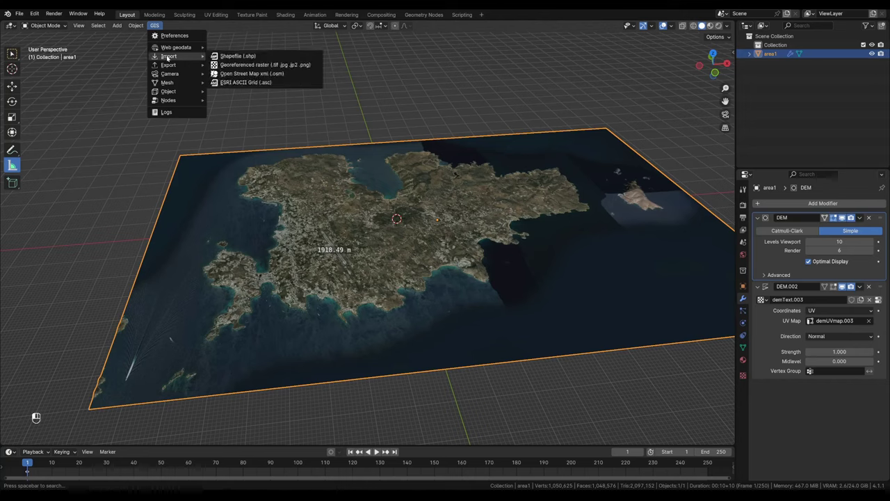
left_click(229, 55)
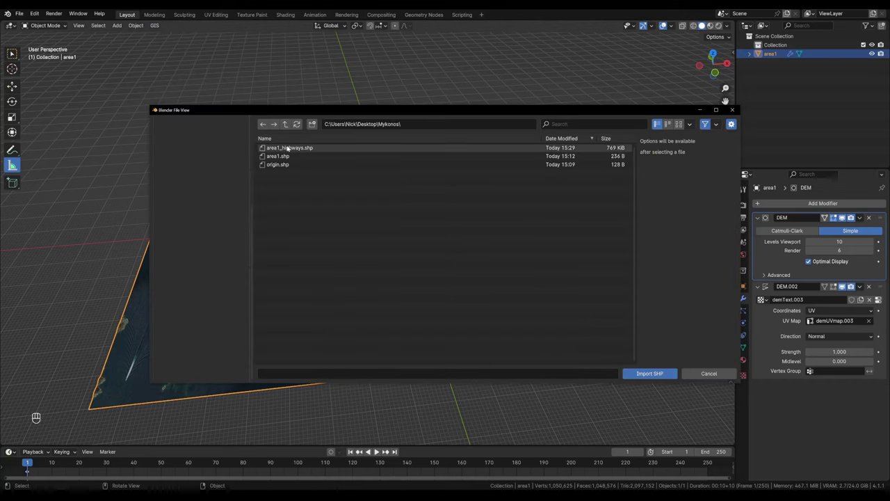
left_click(282, 147)
left_click(650, 374)
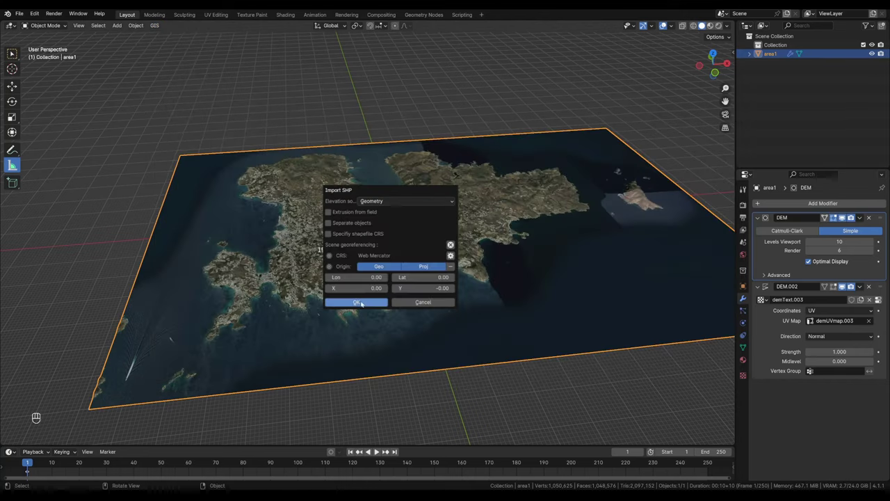
left_click(362, 305)
Move the area1_highways object up along Z so the whole road network floats above the terrain.
scroll(333, 282, "up", 3)
middle_click_drag(333, 282, 238, 207)
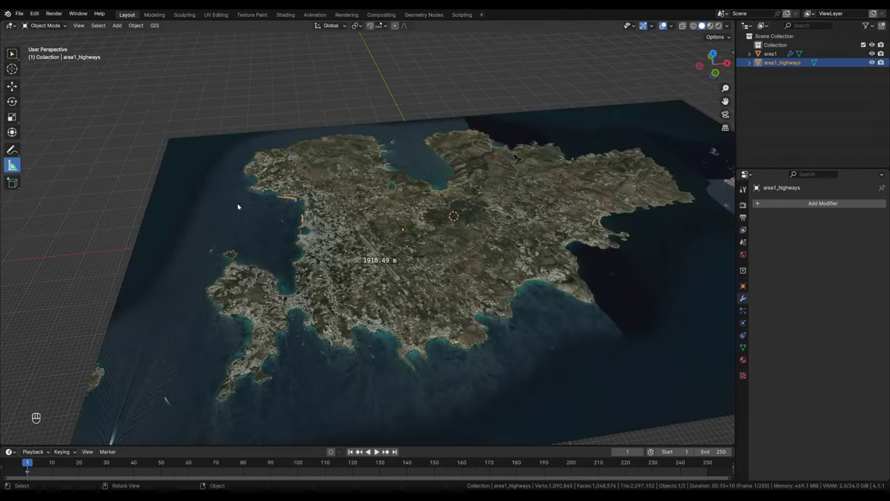
left_click(12, 86)
left_click_drag(406, 201, 407, 170)
mouse_move(407, 169)
middle_mouse_down()
mouse_move(409, 180)
mouse_move(416, 166)
middle_mouse_up()
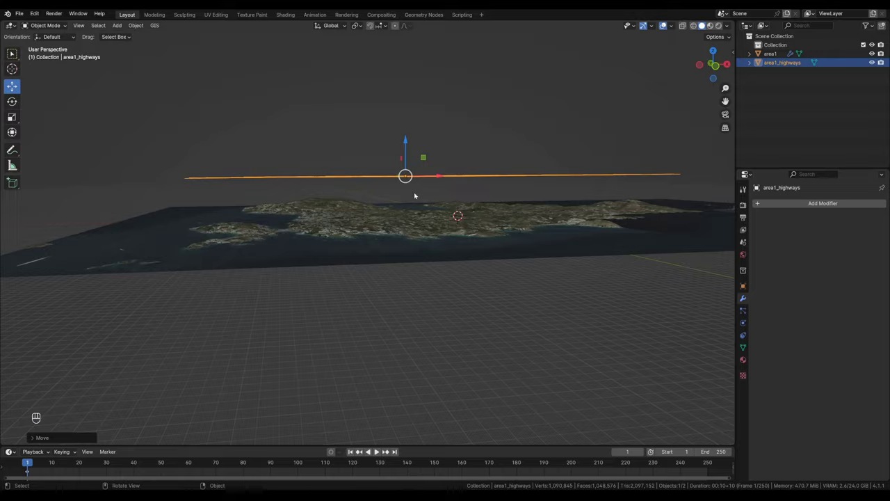
middle_click_drag(419, 228, 479, 246)
Add a Shrinkwrap modifier to area1_highways and set its wrap method to Project along the Z axis.
left_click(788, 205)
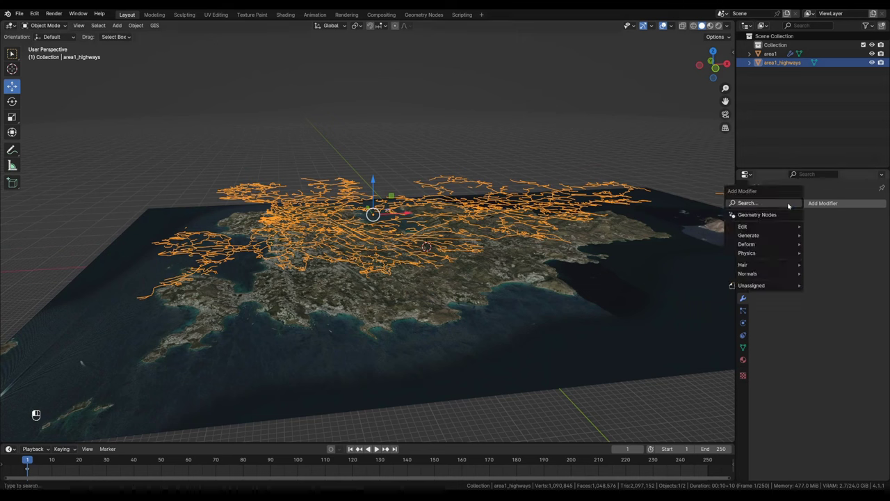
left_click(788, 203)
type("shrink")
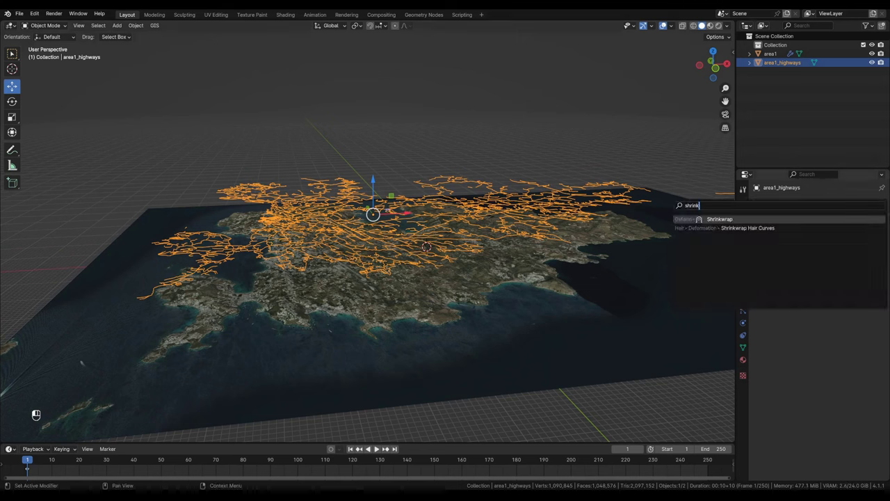
key("Return")
left_click(840, 230)
left_click(825, 250)
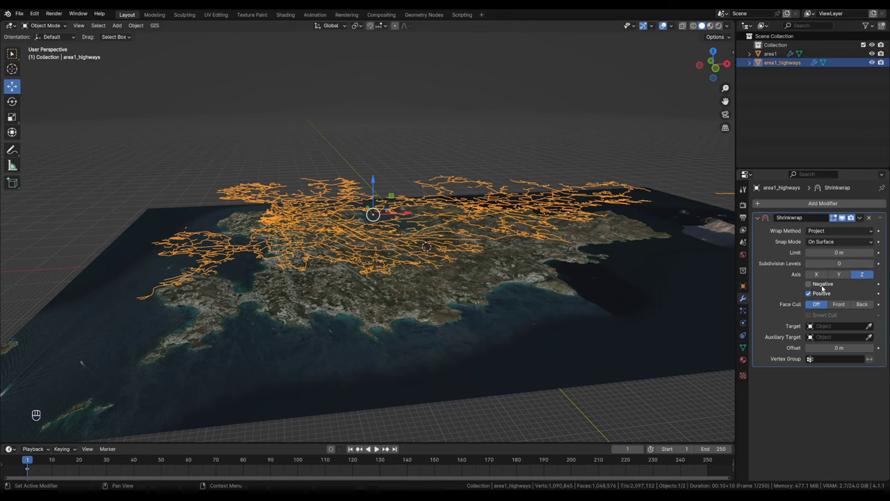
Enable the negative projection direction in the Shrinkwrap modifier and pick the area1 terrain as its target.
left_click(870, 325)
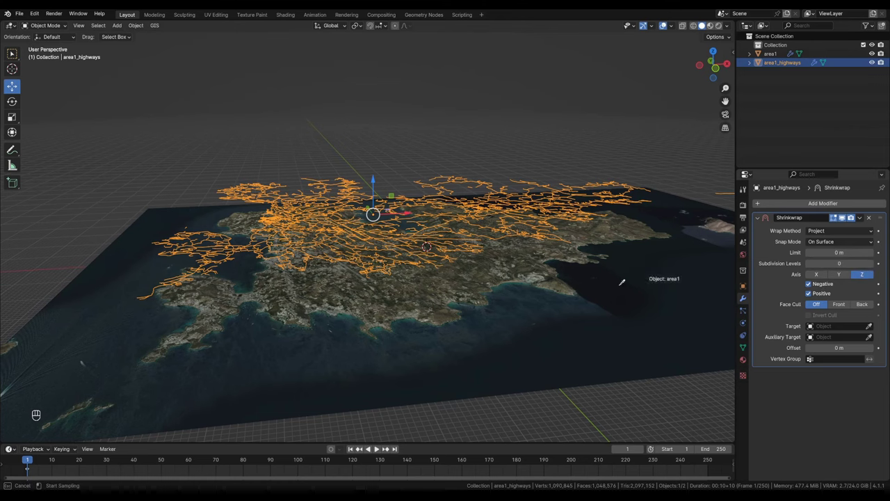
left_click(560, 283)
middle_click_drag(560, 283, 424, 292)
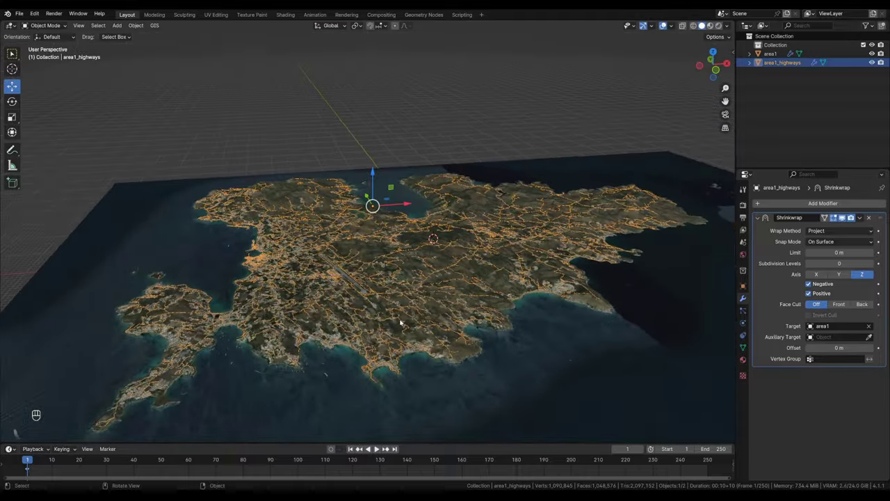
scroll(402, 320, "up", 5)
scroll(402, 320, "down", 1)
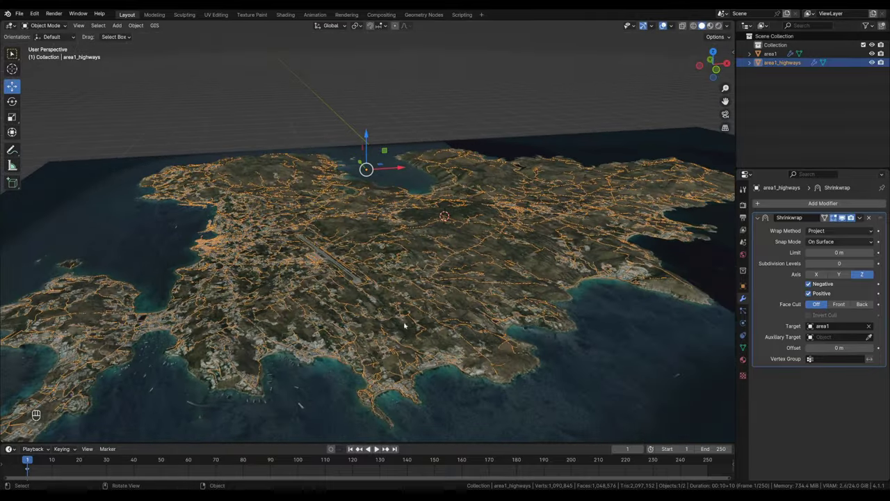
Enlarge the timeline area, turn it into a Geometry Node Editor and create a new node tree for area1_highways.
left_click_drag(318, 442, 344, 294)
left_click(15, 301)
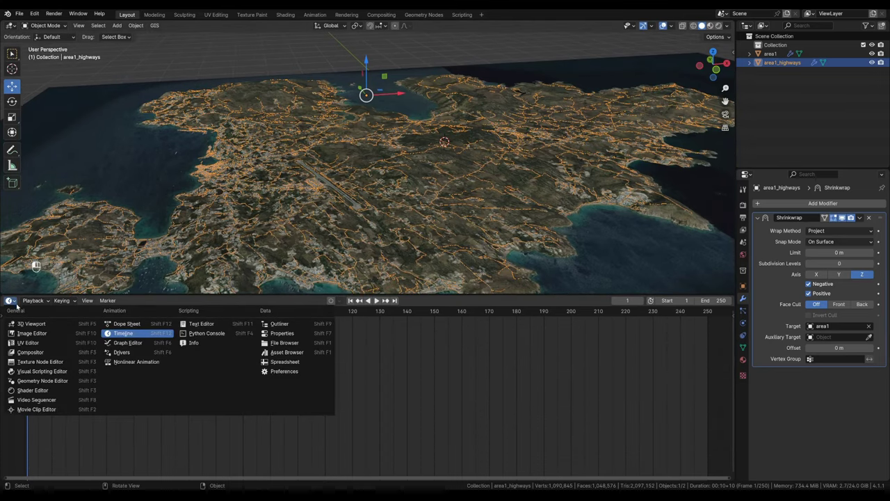
left_click(63, 382)
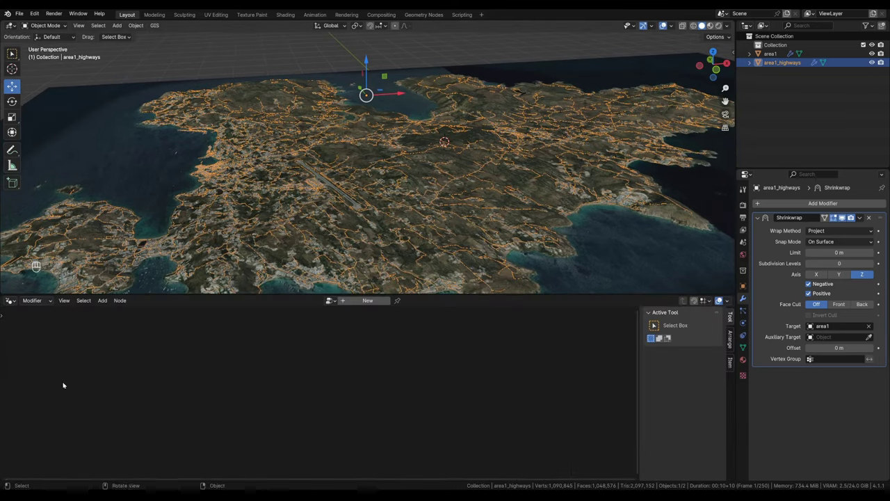
left_click(368, 303)
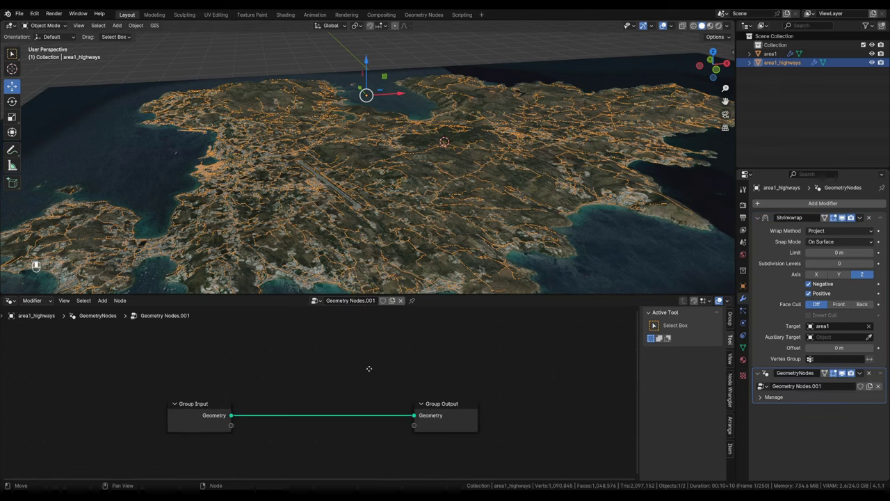
Add a Mesh to Curve node fed by the Group Input geometry and place it above the existing link.
scroll(375, 363, "up", 4)
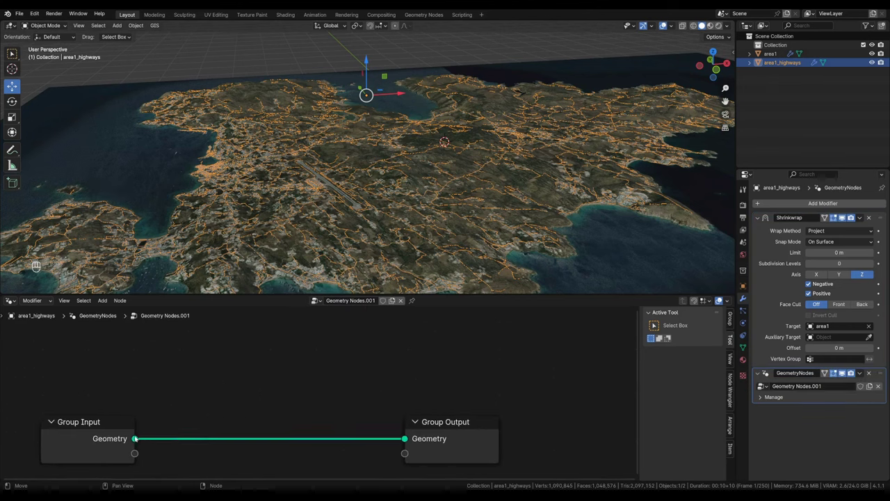
left_click_drag(135, 438, 190, 375)
type("mesh to c")
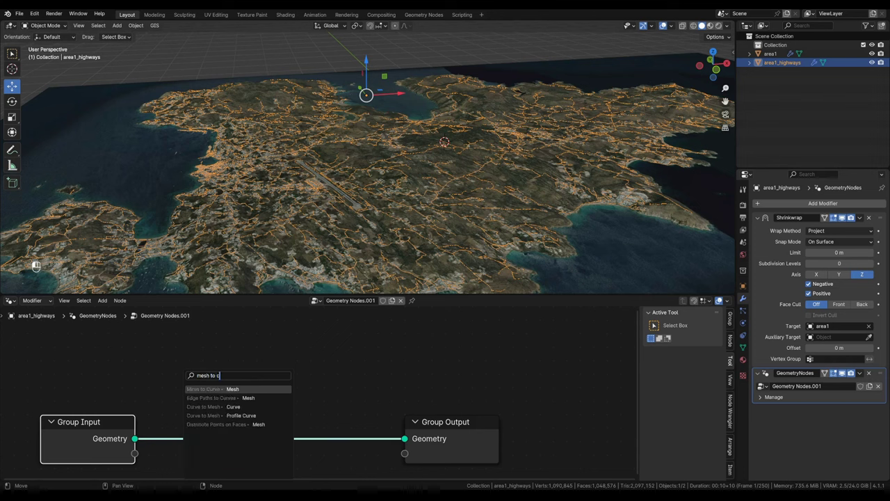
key("Return")
left_click(174, 363)
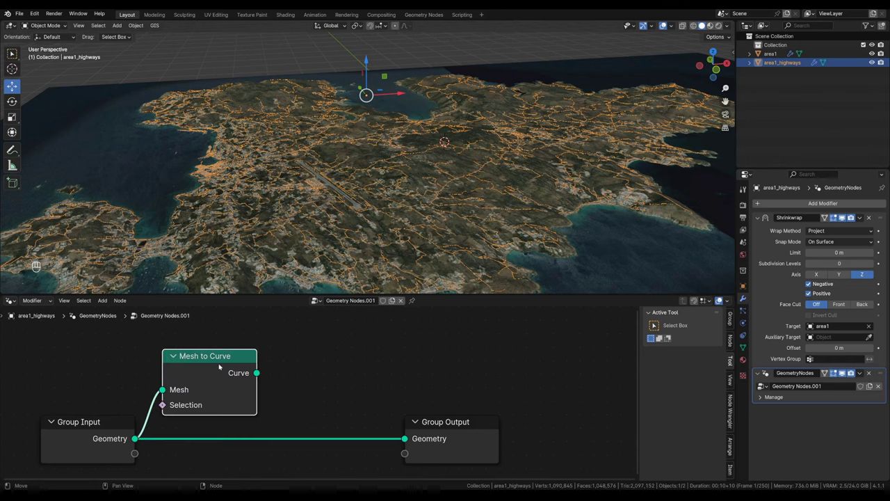
Add a Curve to Mesh node after Mesh to Curve, link its mesh to the Group Output and tidy the node layout.
left_click_drag(256, 373, 294, 376)
type("curve to m")
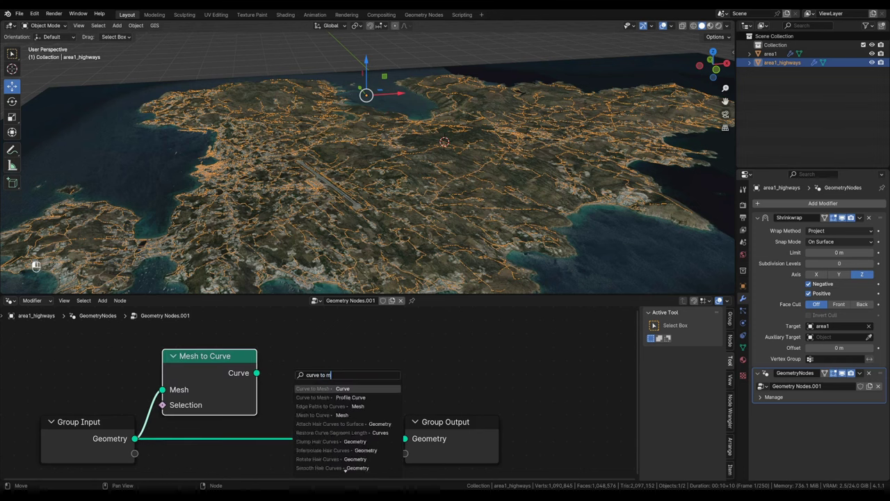
key("Return")
left_click(341, 454)
left_click_drag(384, 366, 405, 438)
left_click_drag(204, 372, 227, 366)
left_click(232, 369)
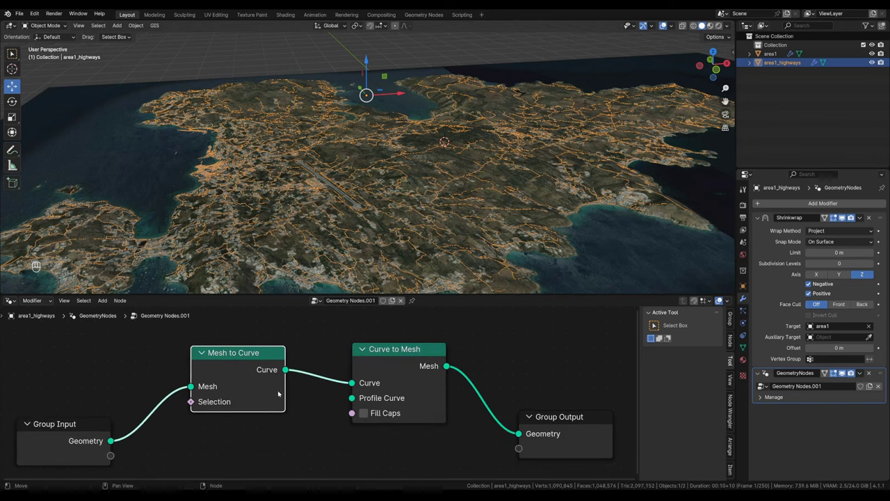
Add a Quadrilateral curve node as the Curve to Mesh profile curve and place it below Mesh to Curve.
left_click_drag(352, 398, 189, 400)
type("qu")
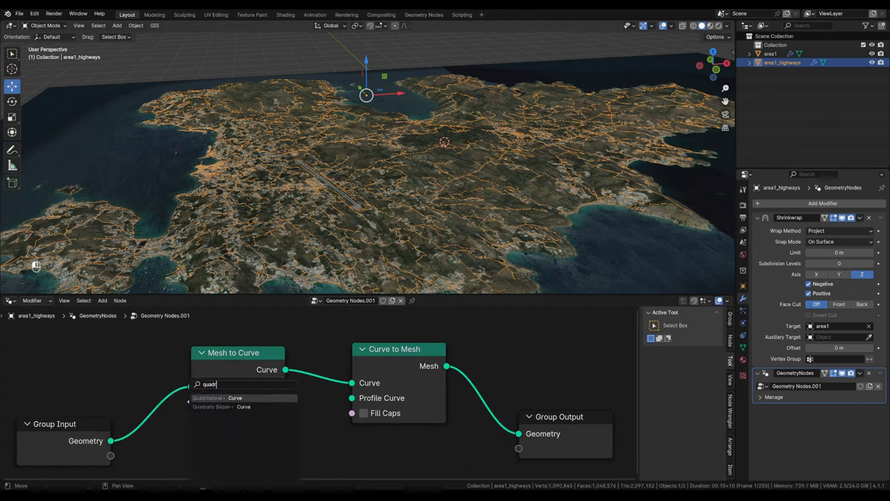
type("adr")
key("Return")
left_click(192, 403)
Set the Quadrilateral road profile to a width of 5 m and a height of 1 m.
scroll(226, 237, "up", 10)
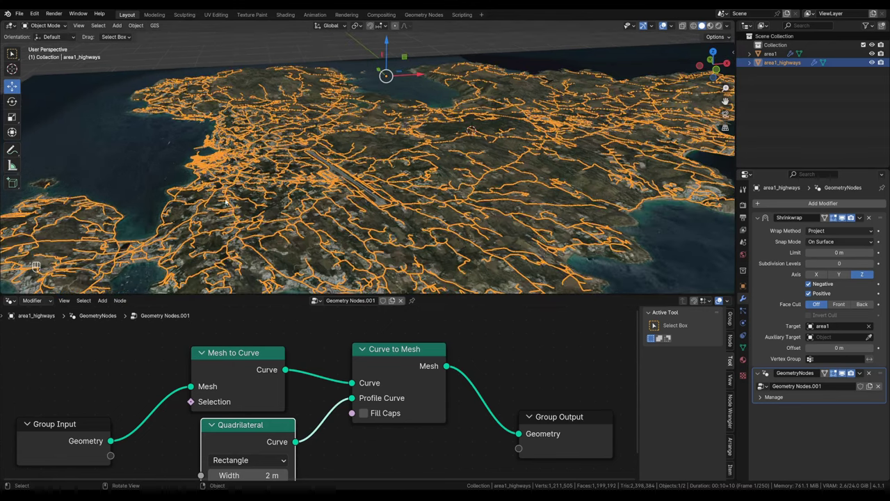
scroll(281, 191, "up", 6)
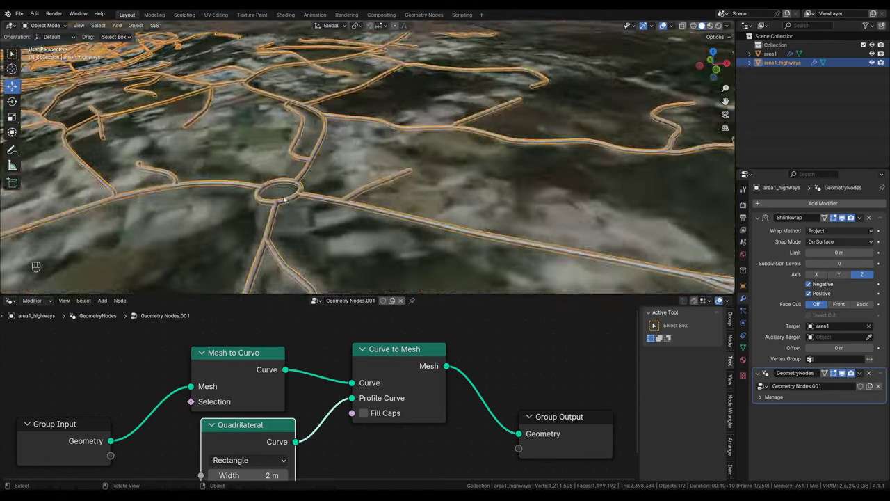
middle_click_drag(309, 412, 343, 368)
scroll(343, 368, "down", 1)
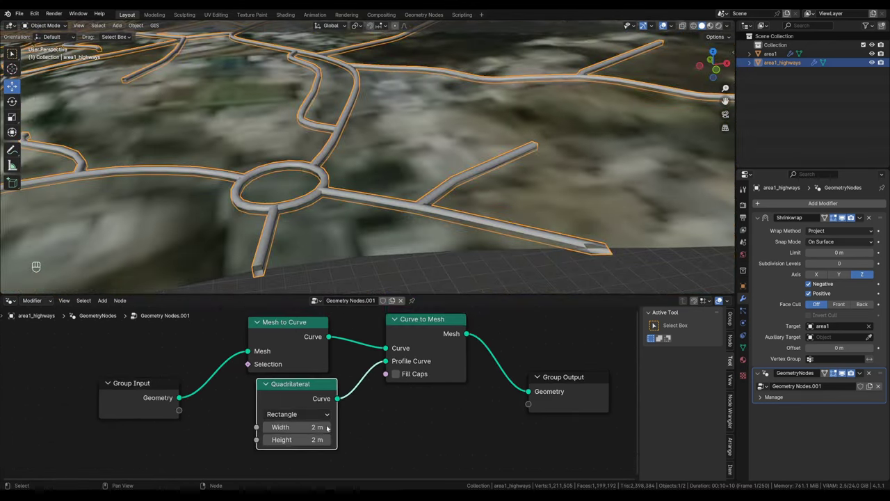
left_click(292, 426)
type("5")
key("Tab")
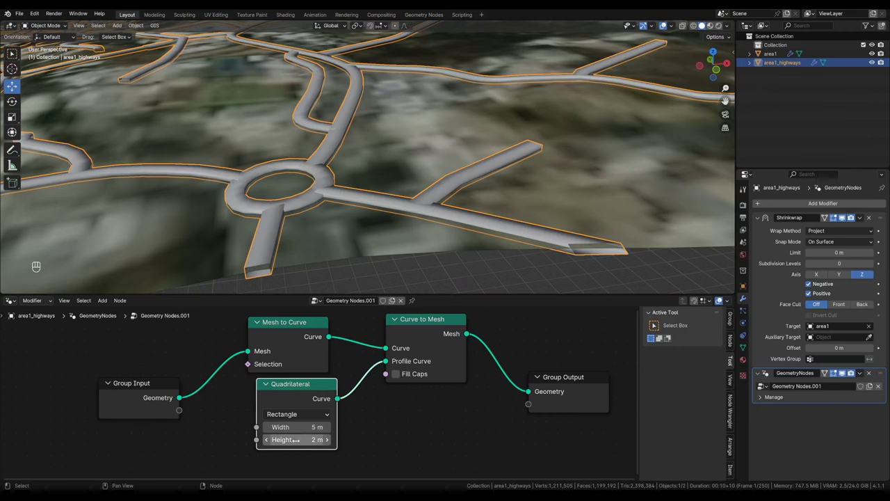
type("1")
key("Return")
Insert a Set Shade Smooth node between Curve to Mesh and Group Output, with Shade Smooth turned off.
middle_click_drag(574, 384, 504, 407)
left_click_drag(504, 408, 572, 409)
key("shift+a")
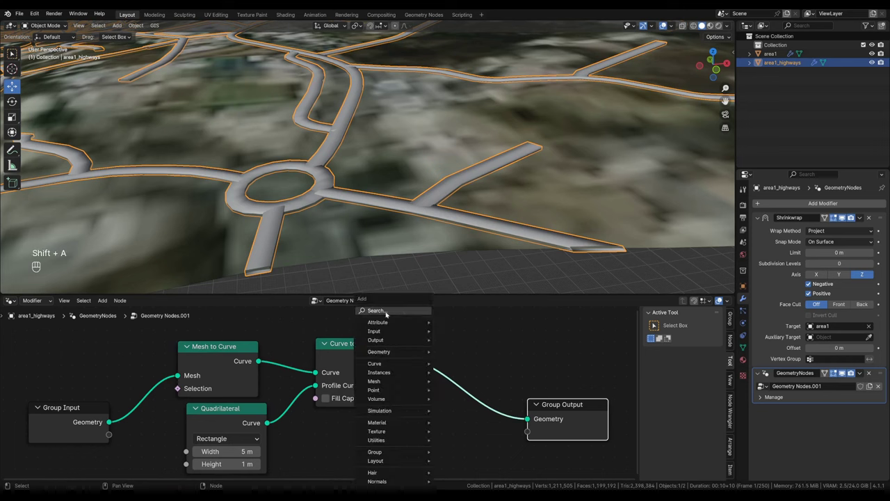
left_click(393, 314)
type("shade sm")
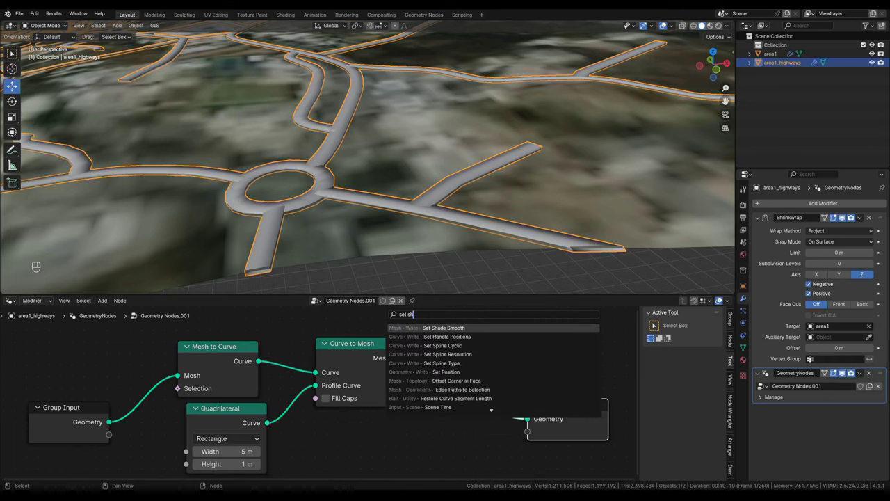
key("Return")
left_click(442, 339)
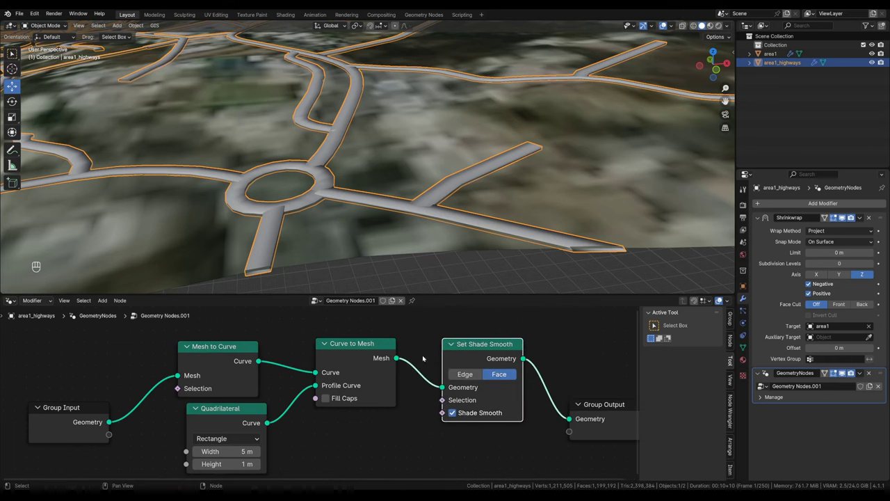
left_click(452, 414)
Deselect the roads and examine how the road network follows the terrain.
scroll(361, 195, "down", 10)
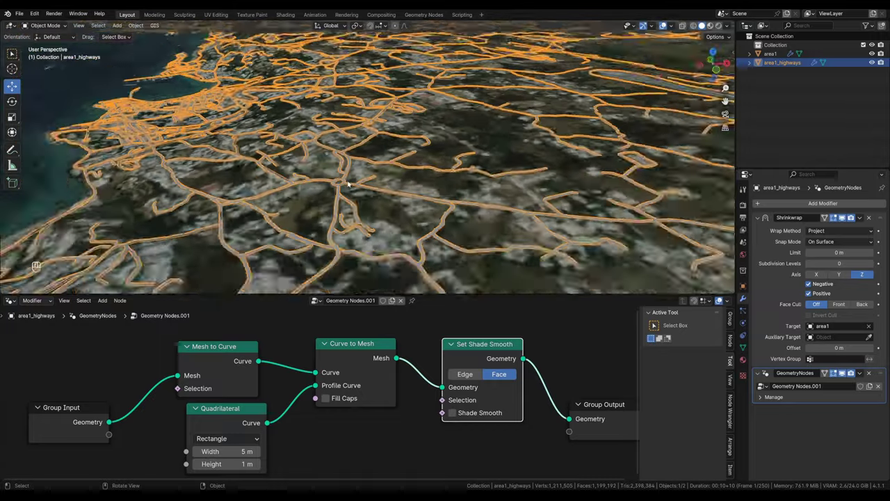
key("alt+a")
mouse_move(352, 181)
middle_mouse_down()
mouse_move(351, 172)
mouse_move(347, 195)
mouse_move(299, 236)
mouse_move(368, 183)
middle_mouse_up()
left_click(370, 174)
key("KP_Decimal")
key("alt+a")
scroll(380, 171, "up", 3)
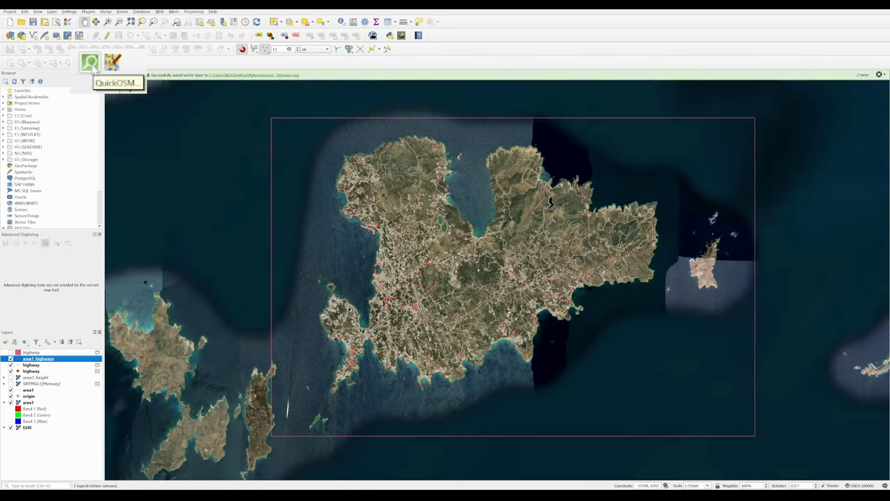
Switch to QGIS and run a QuickOSM query for the key building within the layer extent of the area1 vector layer.
left_click(90, 63)
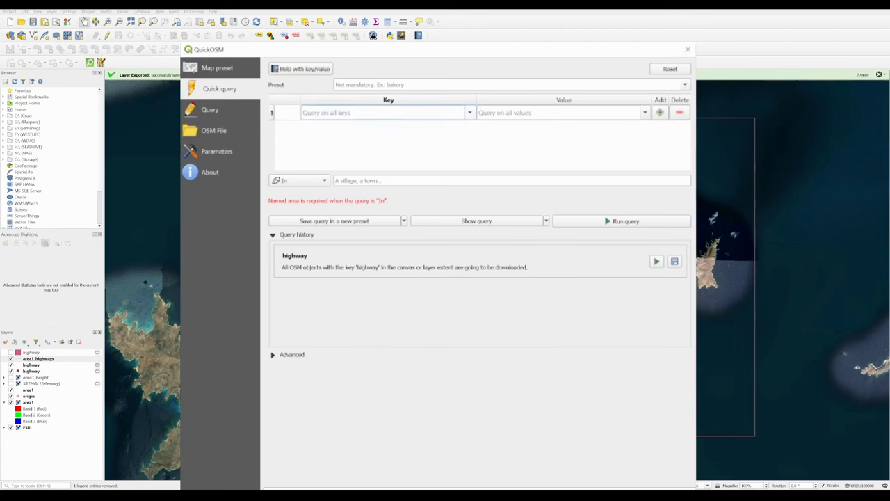
type("building")
left_click(328, 124)
left_click(324, 181)
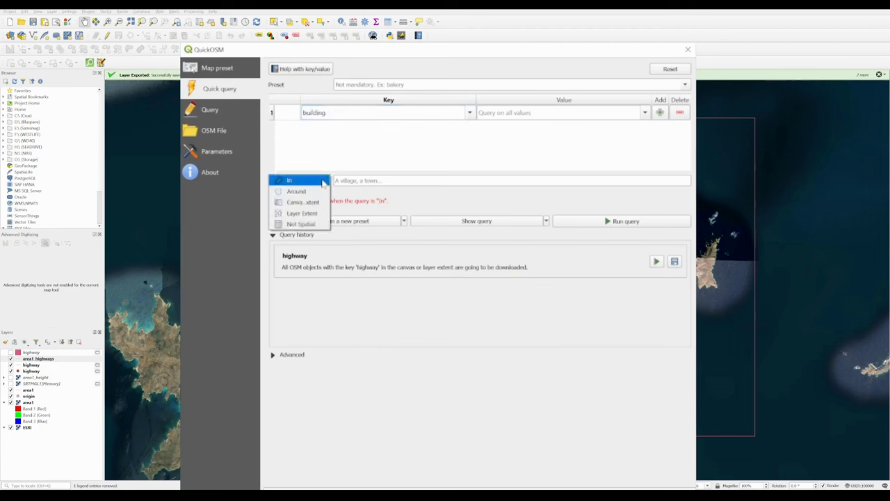
left_click(317, 213)
left_click(345, 185)
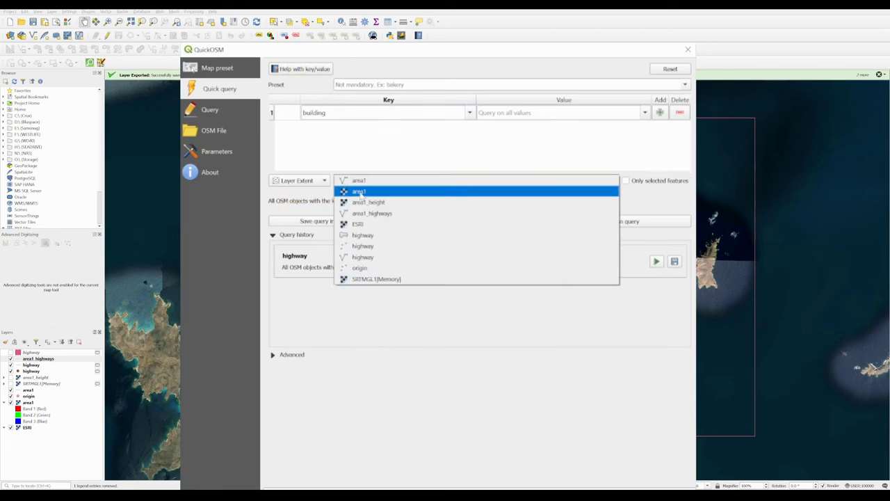
left_click(365, 182)
left_click(633, 221)
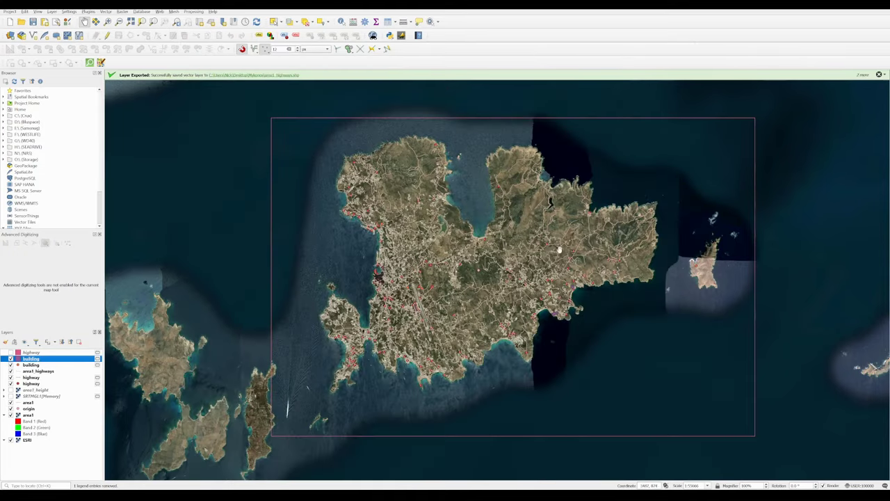
Examine the downloaded building footprints around the town and airport, toggling the building polygon layer's visibility off and on.
scroll(418, 278, "up", 3)
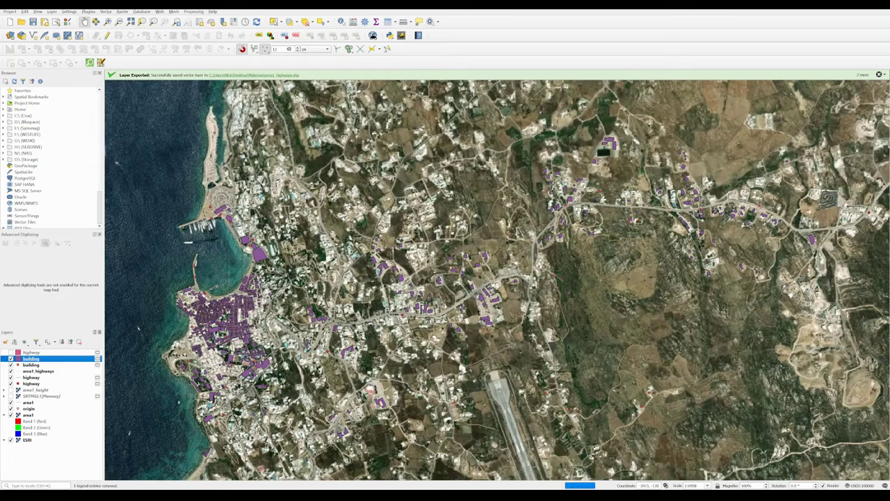
scroll(476, 264, "down", 5)
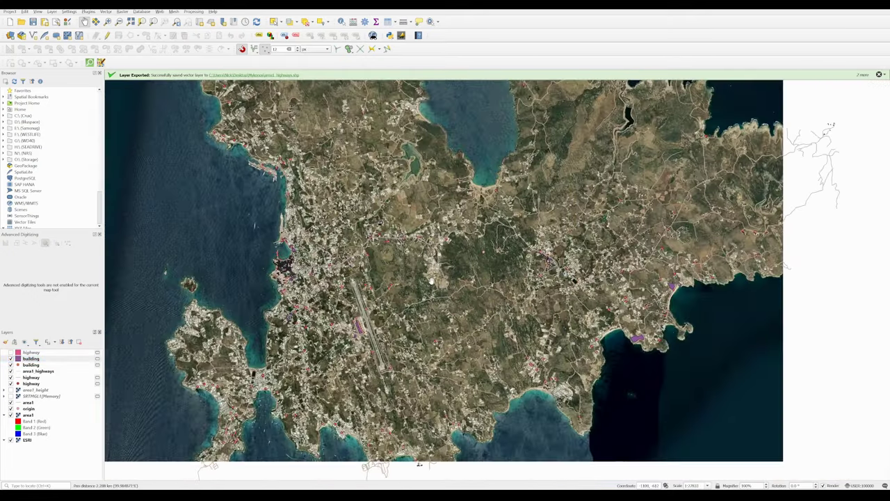
scroll(301, 306, "up", 3)
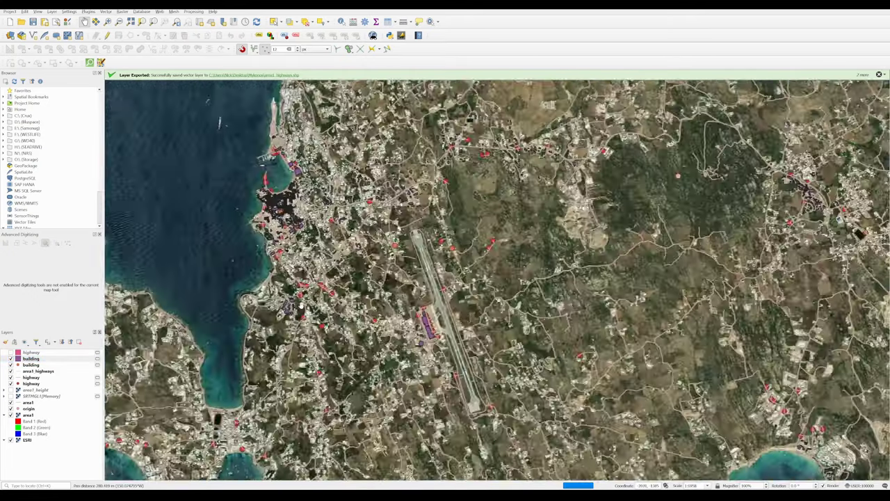
scroll(283, 327, "up", 2)
left_click(11, 358)
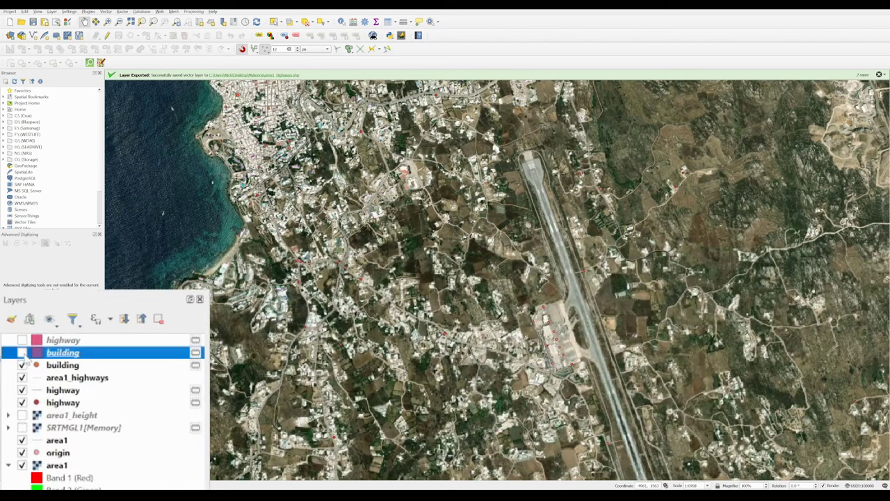
left_click(22, 353)
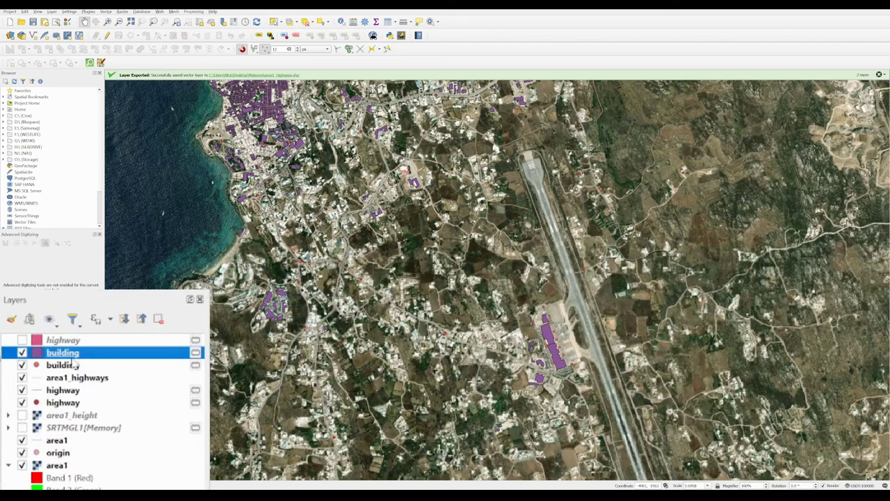
Set up an ESRI Shapefile export of the building polygon layer named area1_buildings.shp in the Mykonos folder.
right_click(77, 354)
mouse_move(100, 307)
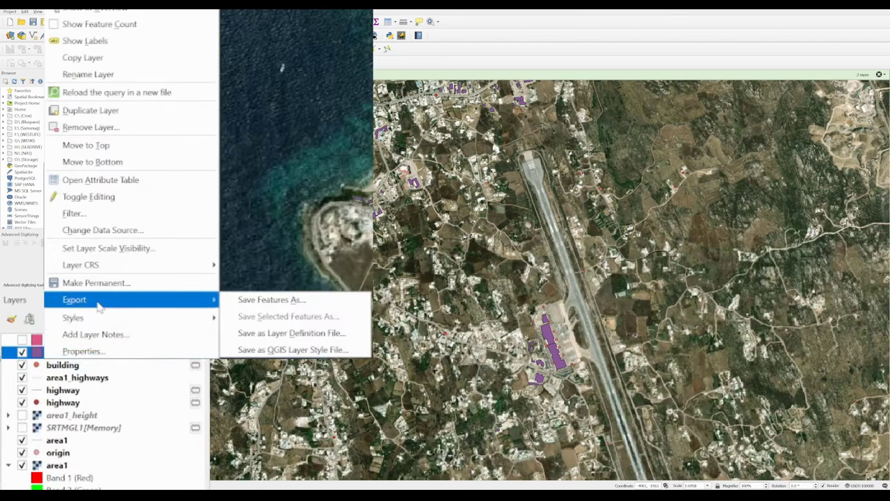
left_click(271, 299)
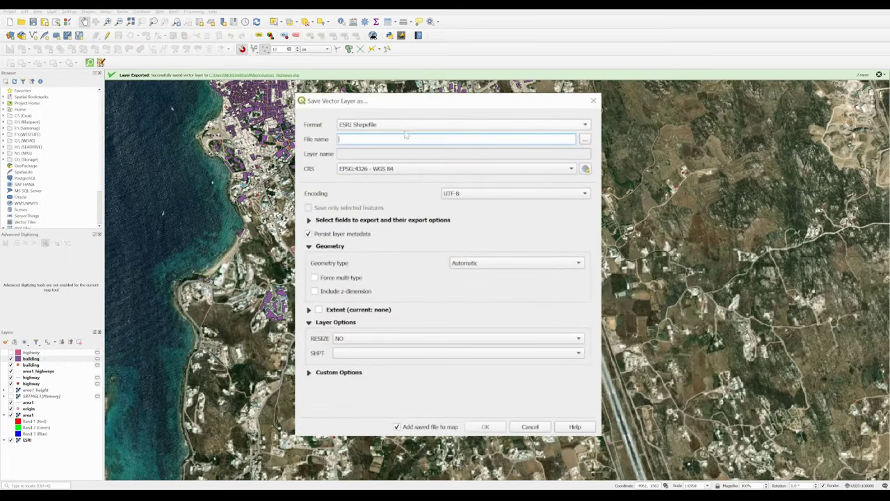
left_click(585, 139)
left_click(473, 157)
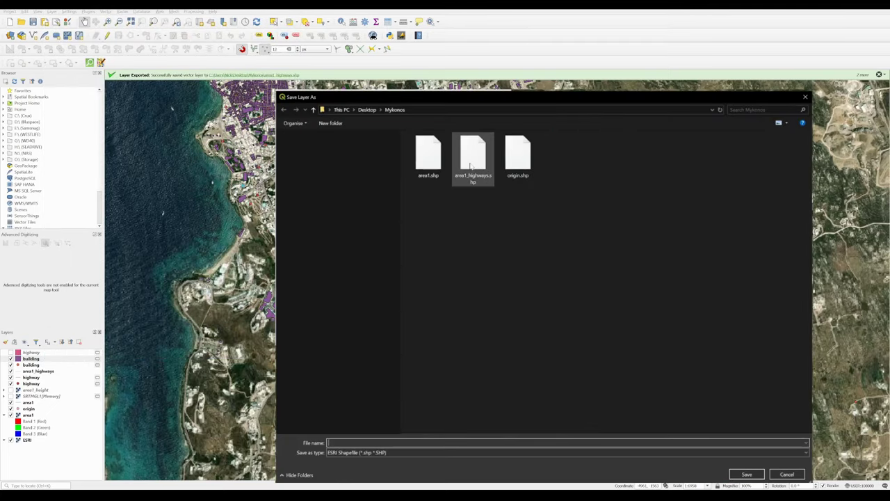
left_click(375, 442)
left_click_drag(362, 442, 344, 443)
type("build")
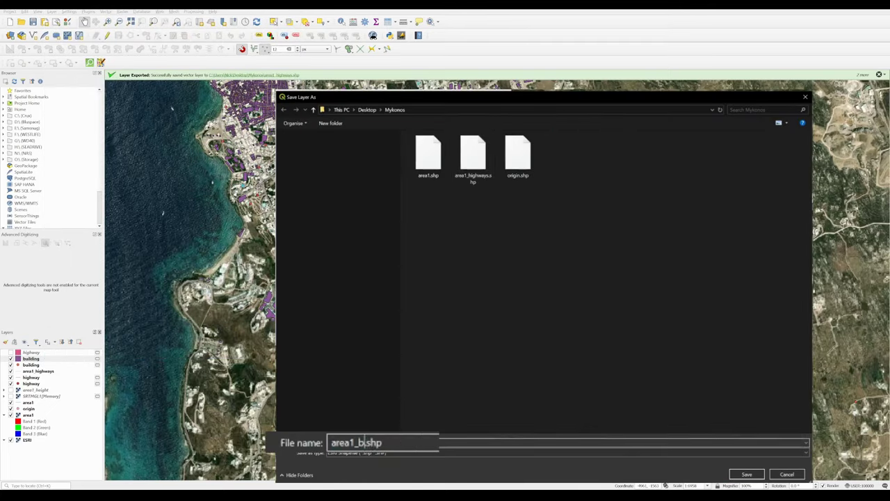
left_click(746, 474)
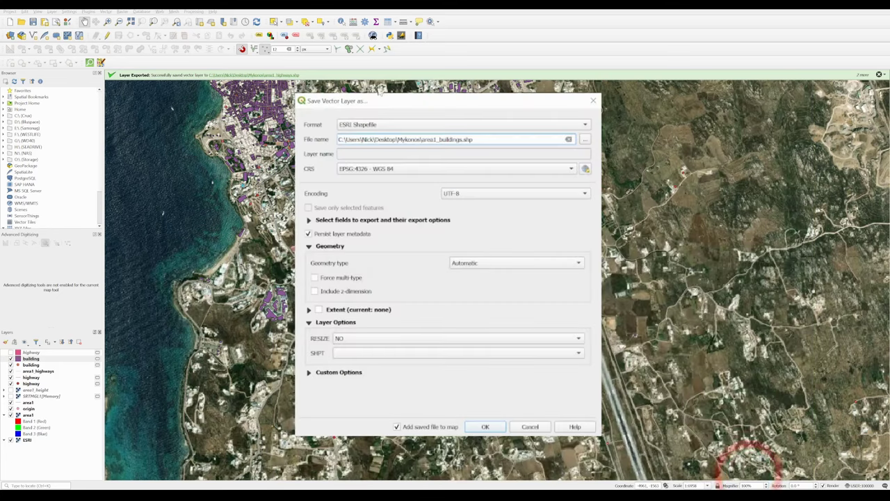
Set the export CRS to the project CRS USER:100000 - Mykonos and save the buildings shapefile.
left_click(404, 169)
left_click(405, 180)
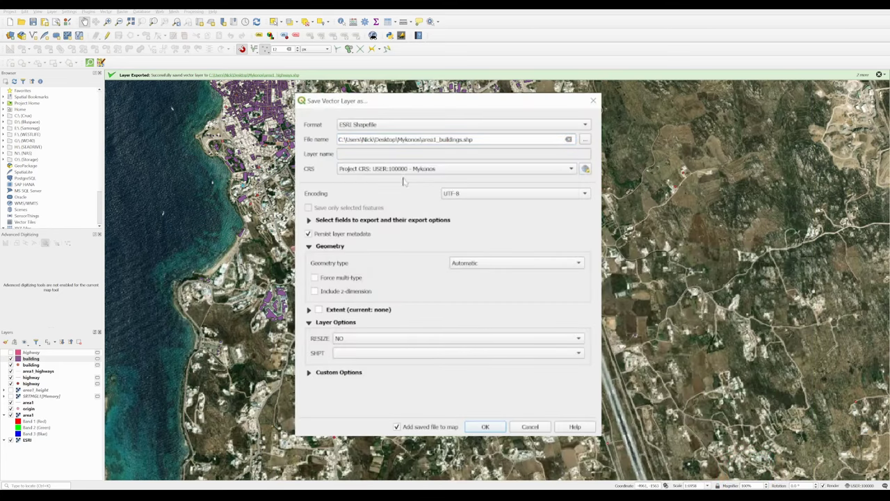
left_click(488, 426)
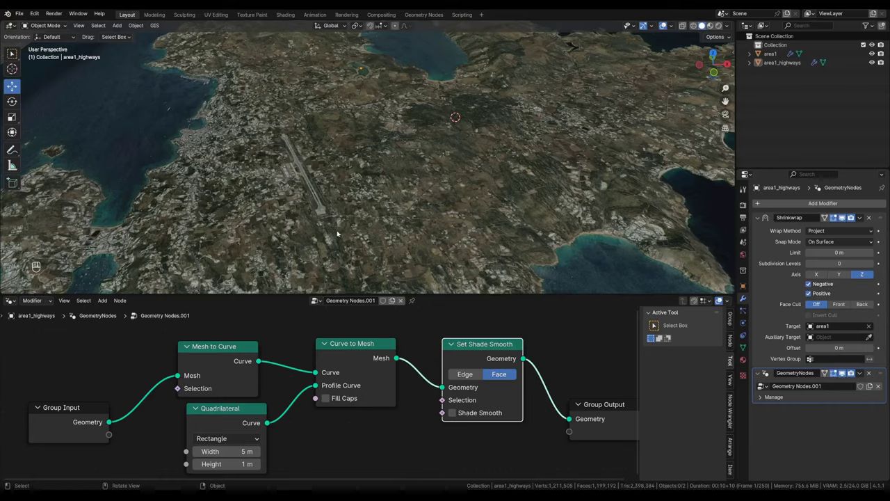
Switch to Blender and import area1_buildings.shp with Geometry as the elevation source.
middle_click_drag(339, 234, 336, 115)
left_click(154, 25)
mouse_move(168, 56)
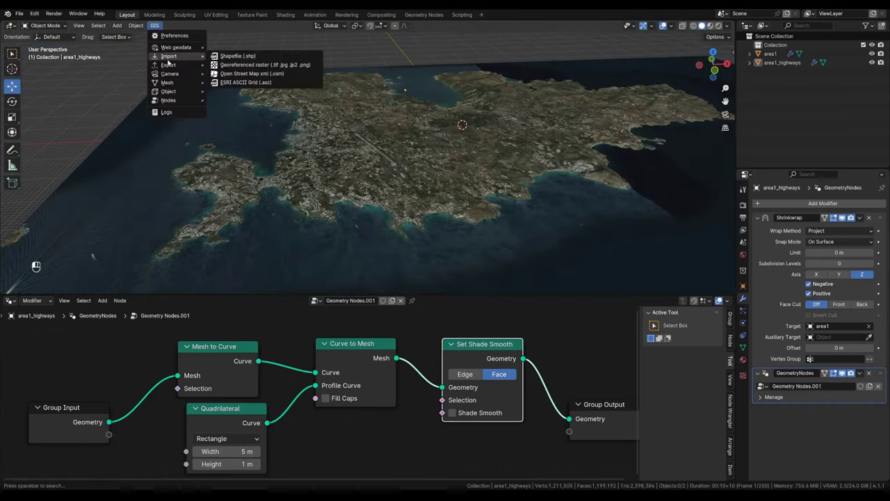
left_click(238, 56)
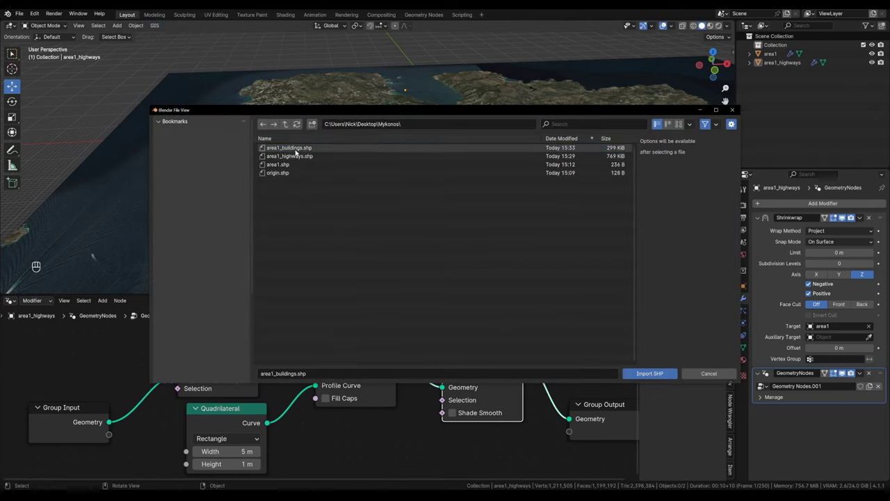
left_click(650, 373)
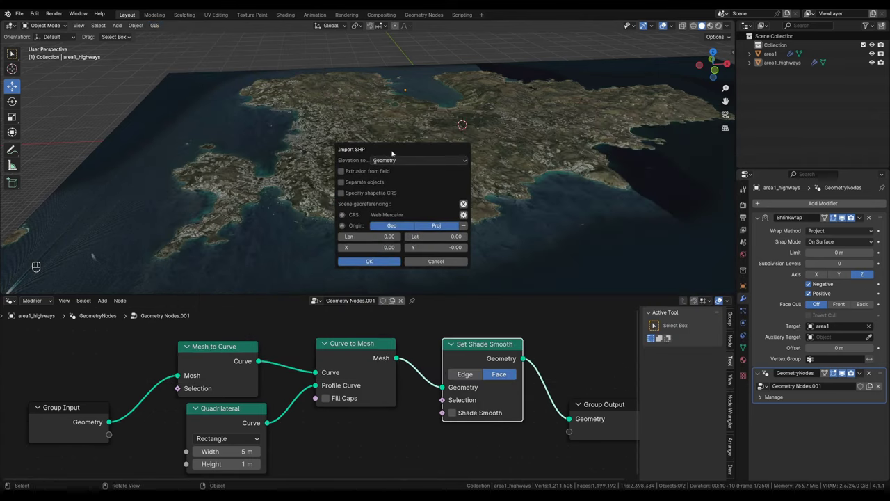
left_click(369, 261)
Raise the imported building footprints along Z so they sit above the terrain.
scroll(361, 206, "up", 6)
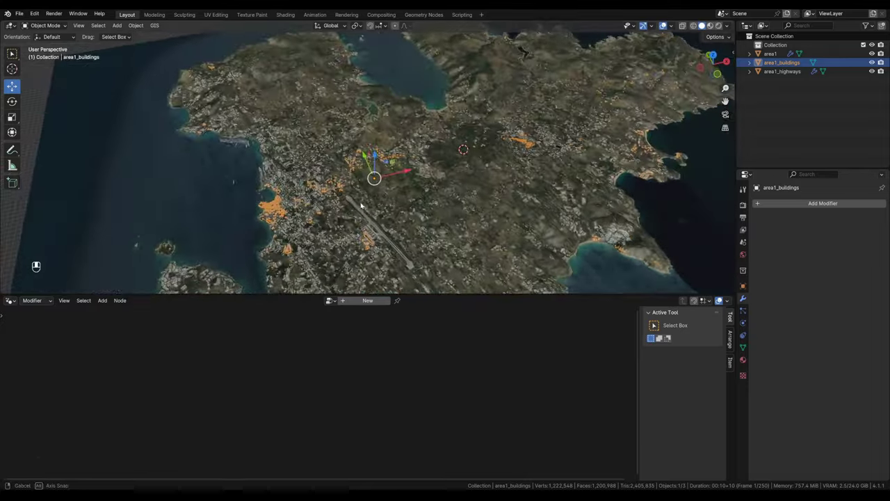
middle_click_drag(362, 206, 356, 182)
scroll(356, 182, "down", 3)
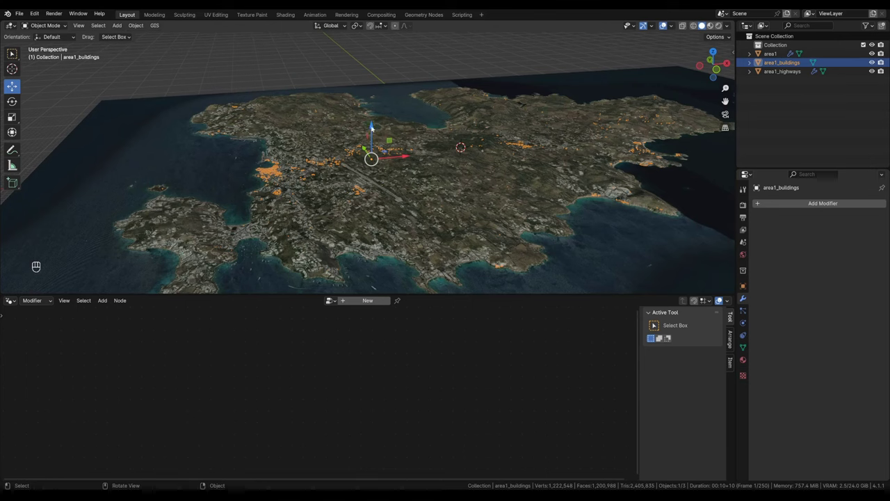
left_click_drag(372, 127, 372, 76)
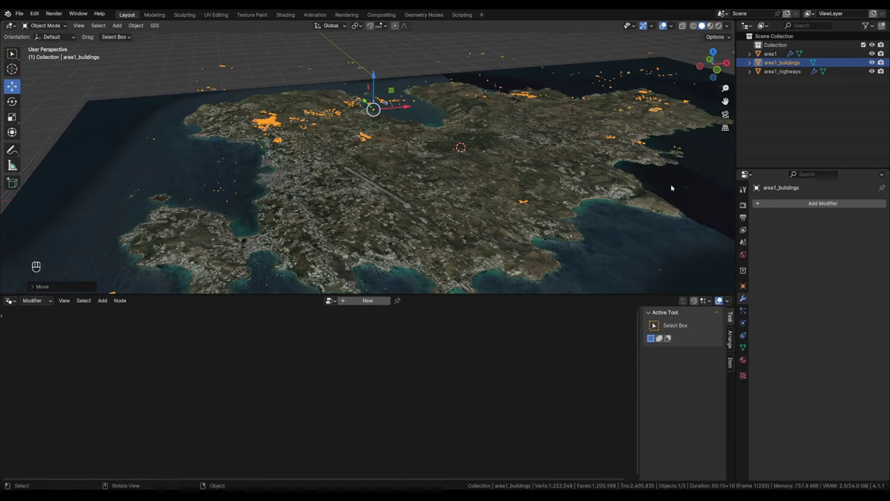
Add a Shrinkwrap modifier to area1_buildings and set its wrap method to Project along the Z axis.
left_click(810, 202)
left_click(772, 202)
type("shri")
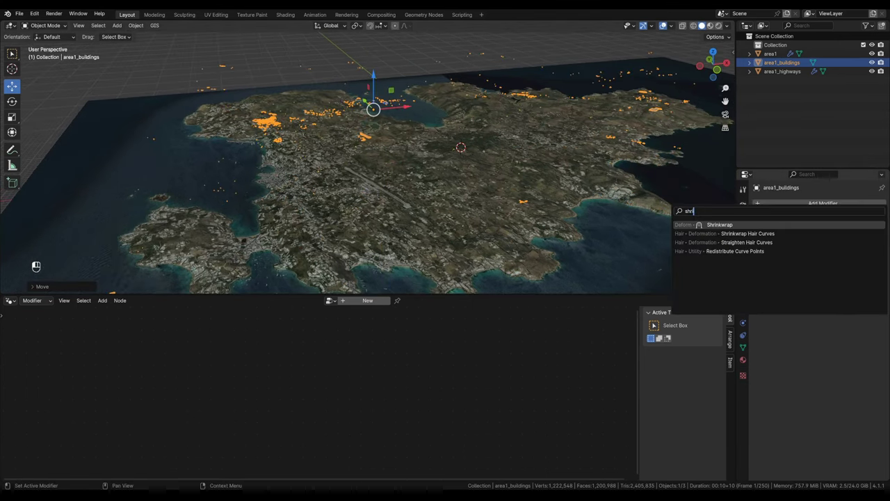
key("Return")
left_click(838, 231)
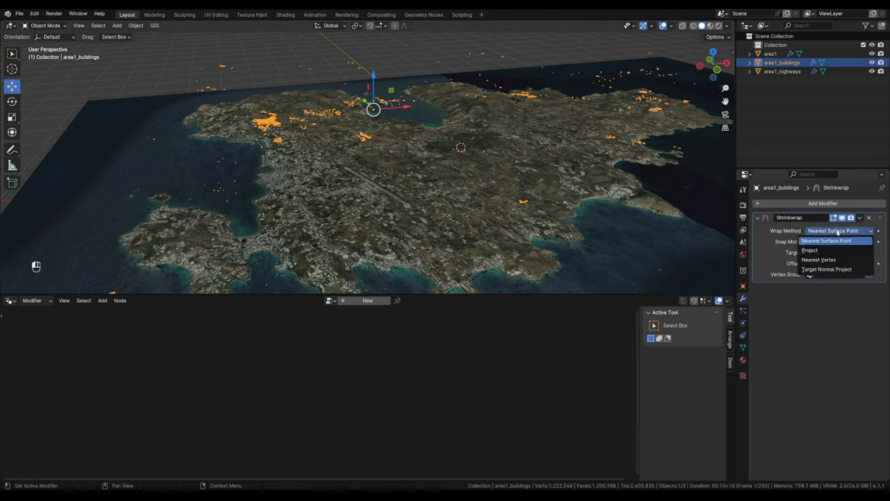
left_click(822, 251)
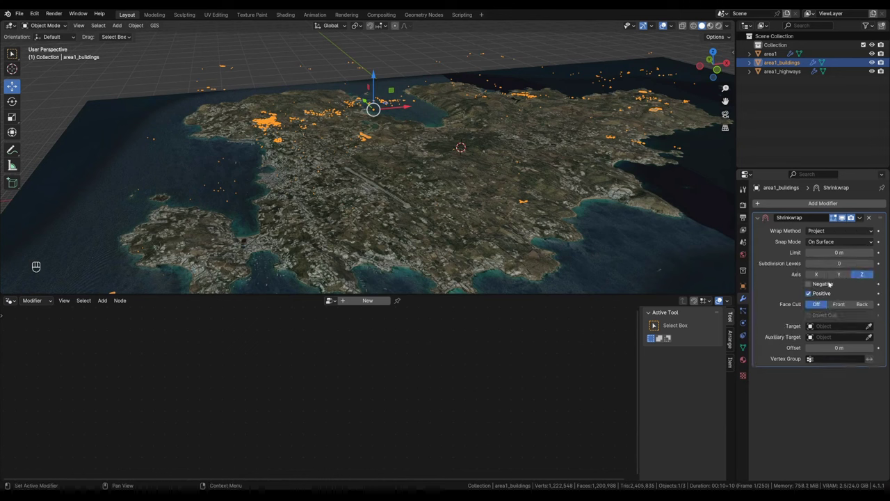
Enable Negative projection in the buildings' Shrinkwrap modifier and pick the area1 terrain as its target.
left_click(869, 327)
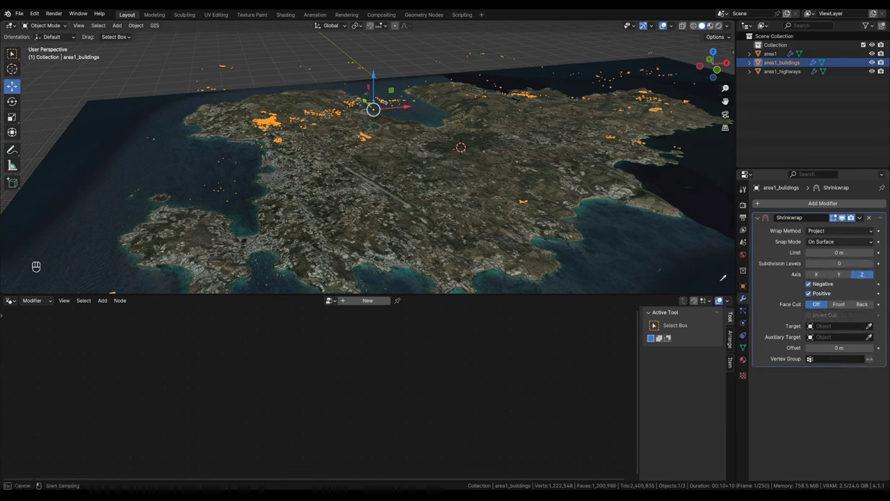
left_click(616, 238)
scroll(354, 175, "up", 10)
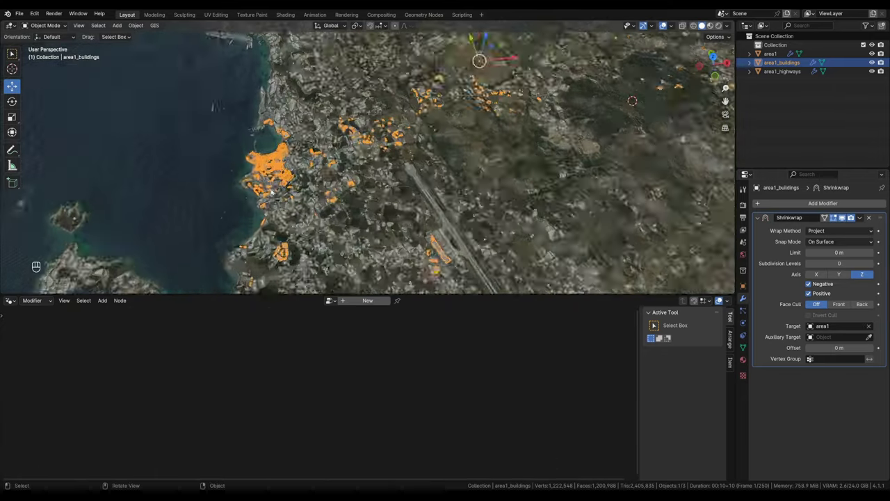
scroll(278, 186, "down", 12)
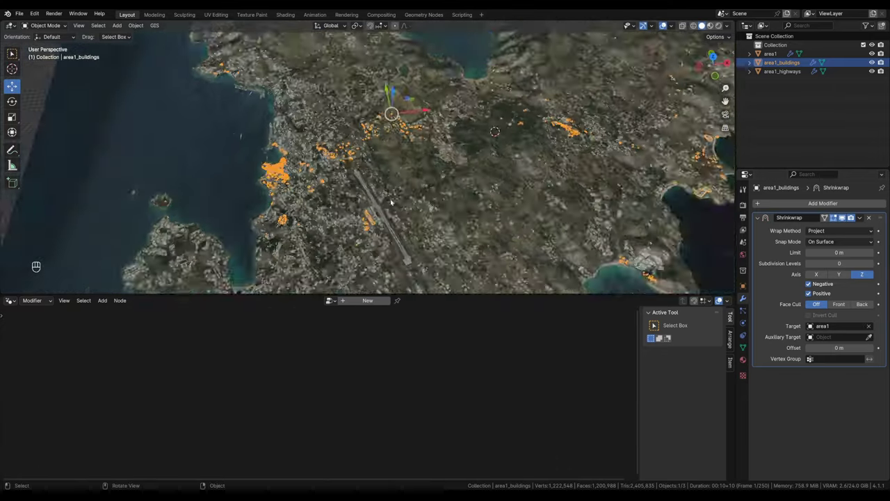
Create a new geometry node tree for the area1_buildings object.
left_click(354, 301)
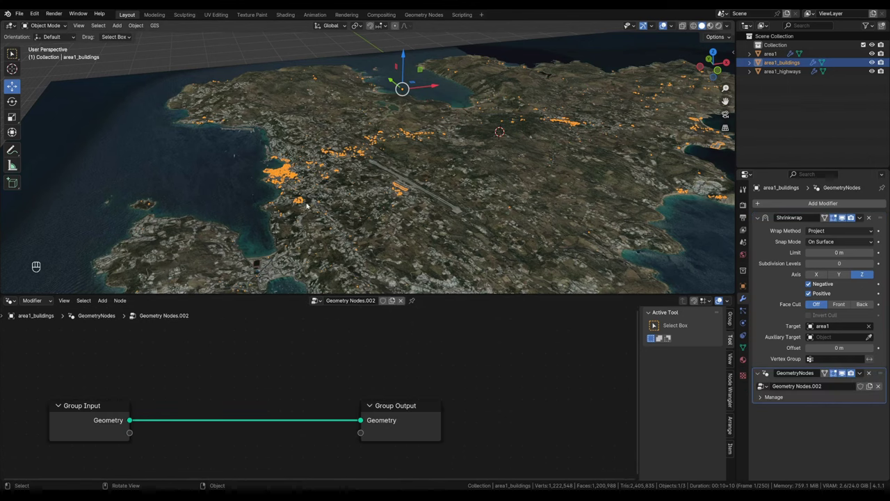
scroll(408, 162, "up", 12)
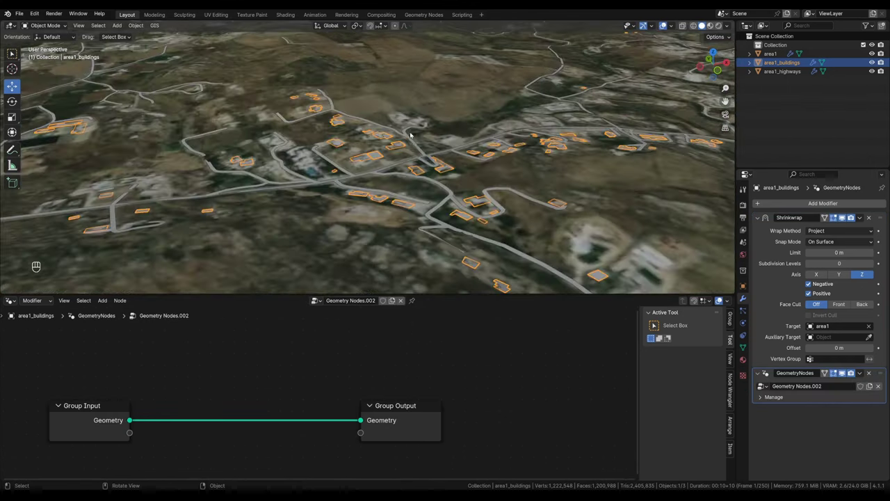
Insert an Extrude Mesh node between the buildings' Group Input and Group Output and set its Offset Scale to 10.
left_click_drag(420, 418, 588, 417)
left_click_drag(129, 421, 243, 374)
type("extru")
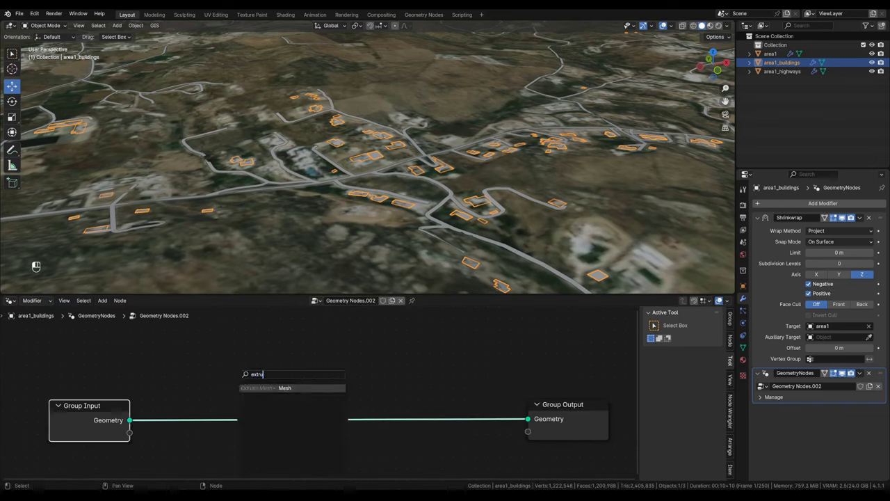
key("Return")
left_click(230, 343)
left_click(258, 440)
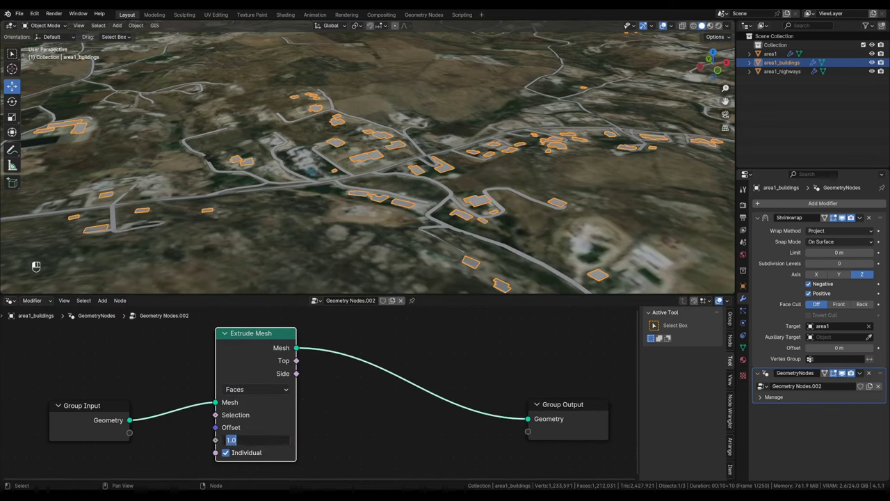
type("10")
key("Return")
middle_click_drag(306, 201, 348, 172)
scroll(418, 167, "up", 4)
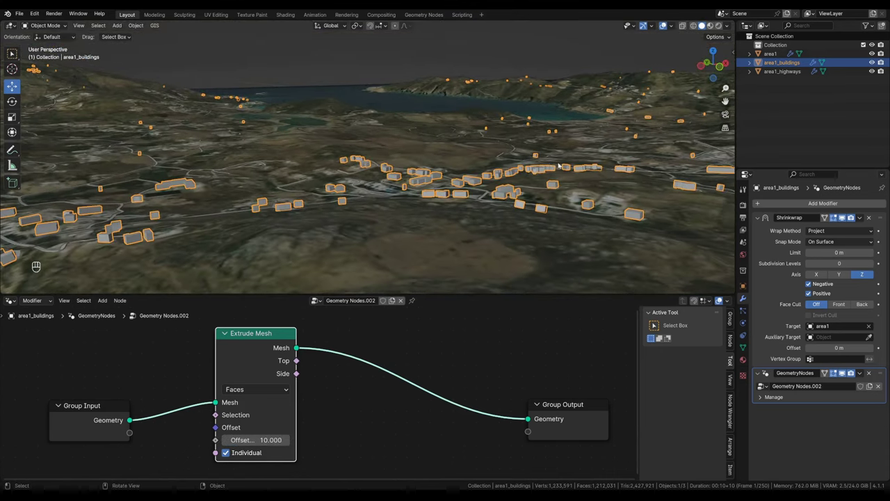
scroll(546, 164, "up", 2)
scroll(556, 174, "down", 2)
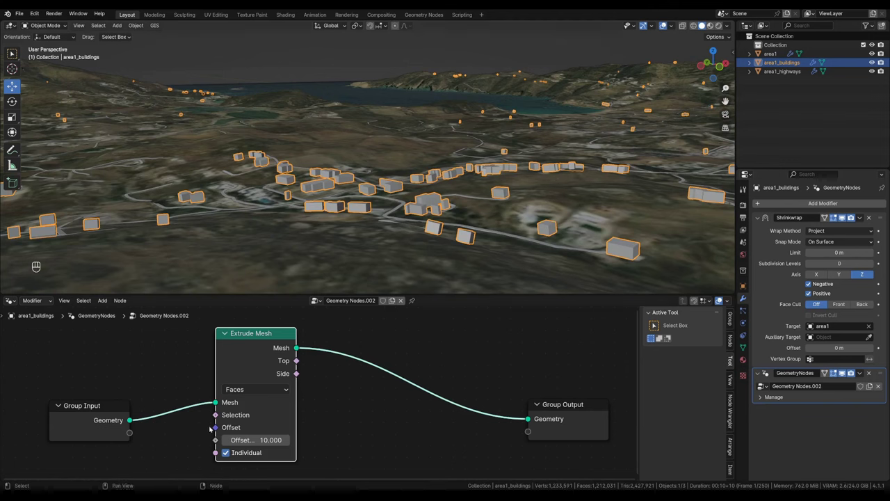
Feed the Extrude Mesh Offset from a new Vector node with Z set to 1.
scroll(210, 429, "down", 2)
left_click_drag(118, 410, 94, 380)
scroll(94, 380, "up", 1)
left_click_drag(248, 419, 170, 432)
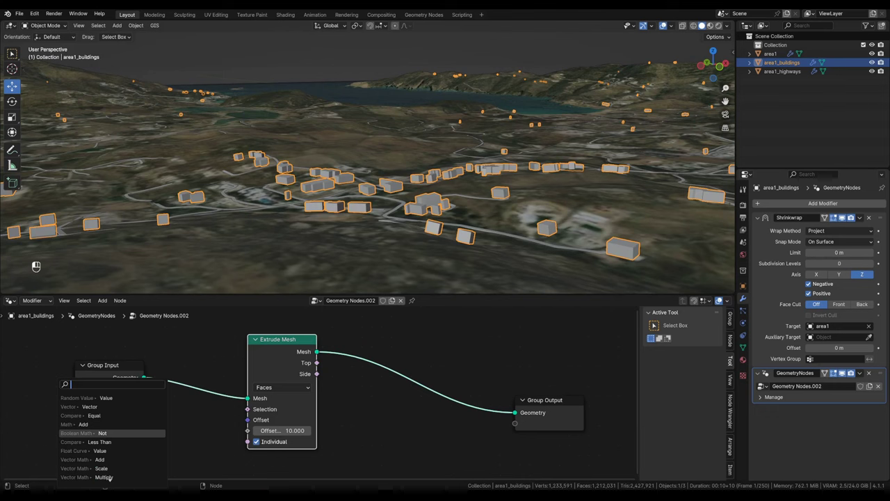
type("vecto")
key("Return")
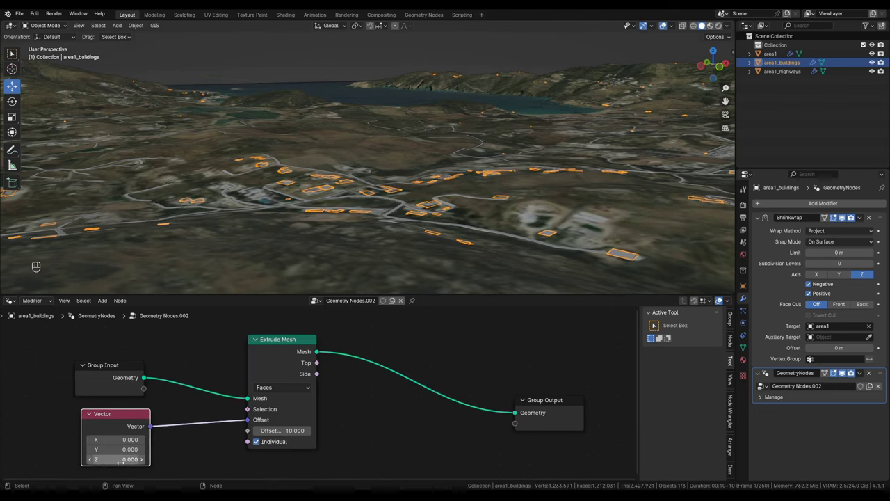
key("Return")
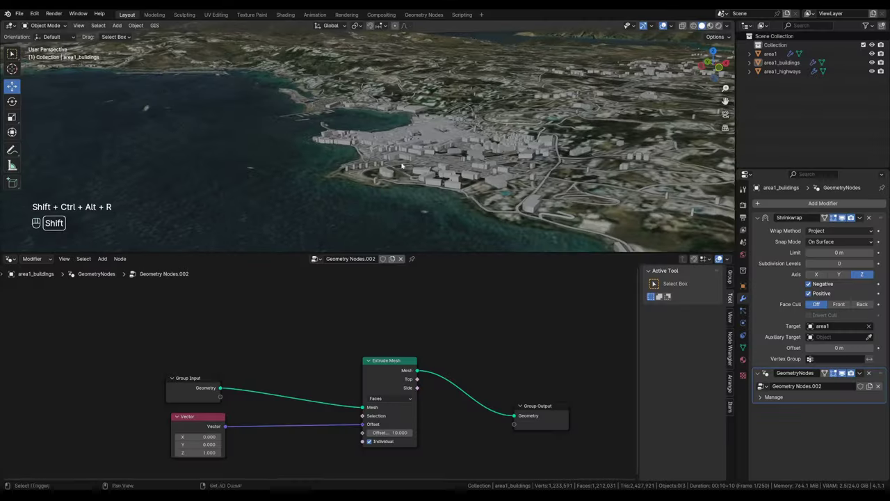
Add a Face Area node and connect its Area output to the Offset Scale of Extrude Mesh.
middle_click_drag(446, 183, 410, 167, "shift")
key("shift+a")
type("face")
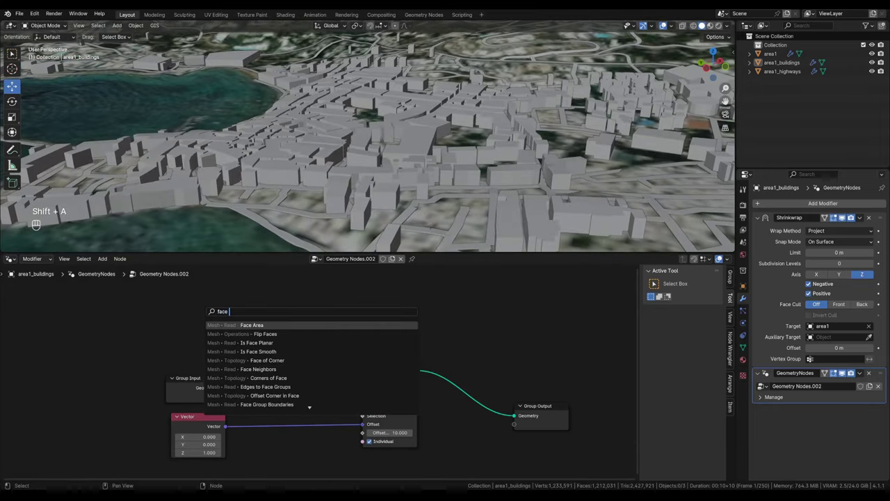
key("Return")
left_click(255, 341)
left_click_drag(252, 340, 283, 382)
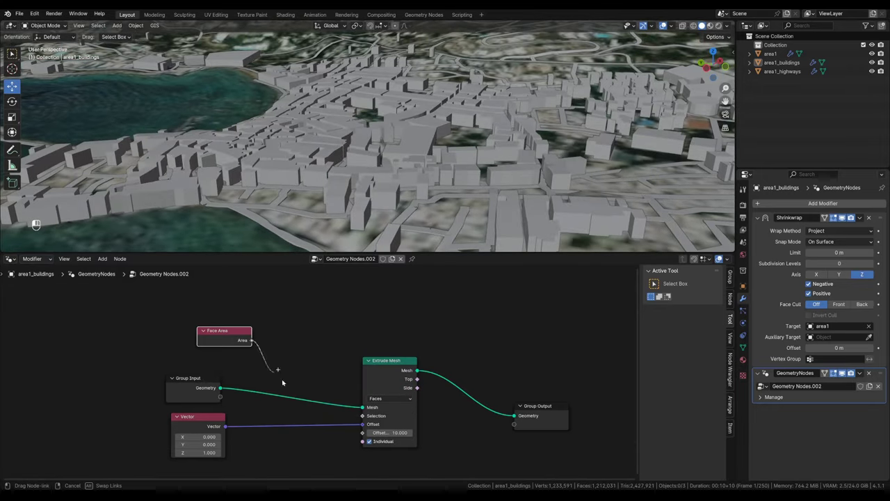
left_click_drag(359, 436, 362, 433)
mouse_move(404, 163)
middle_mouse_down("shift")
mouse_move(400, 184)
mouse_move(408, 179)
middle_mouse_up("shift")
scroll(408, 180, "up", 5)
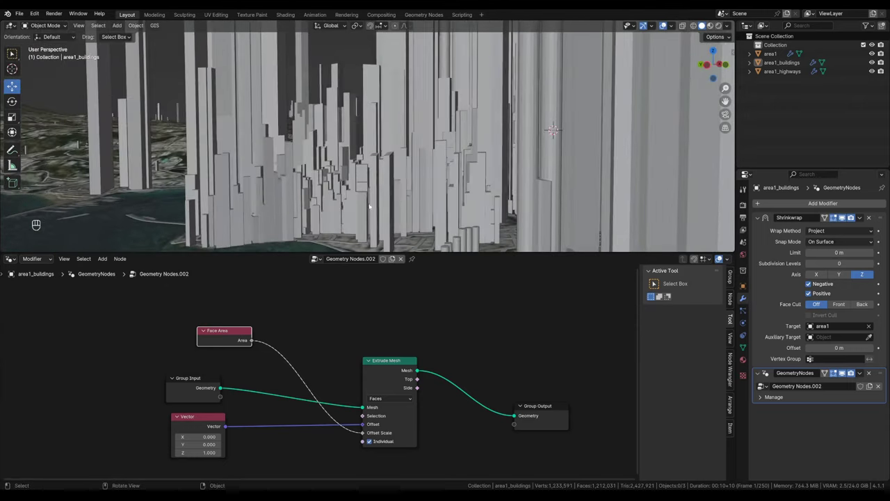
Insert a Map Range node between the Face Area output and the Extrude Mesh Offset Scale.
left_click_drag(251, 340, 282, 359)
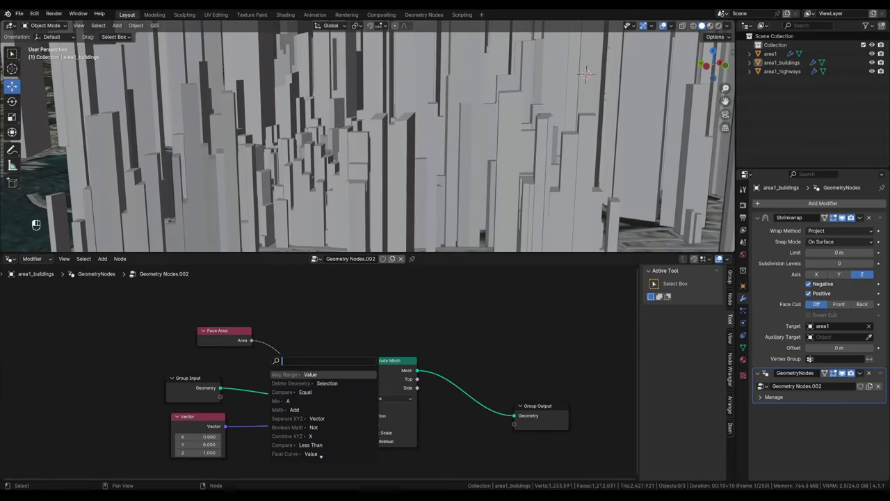
type("map")
key("BackSpace")
left_click(330, 374)
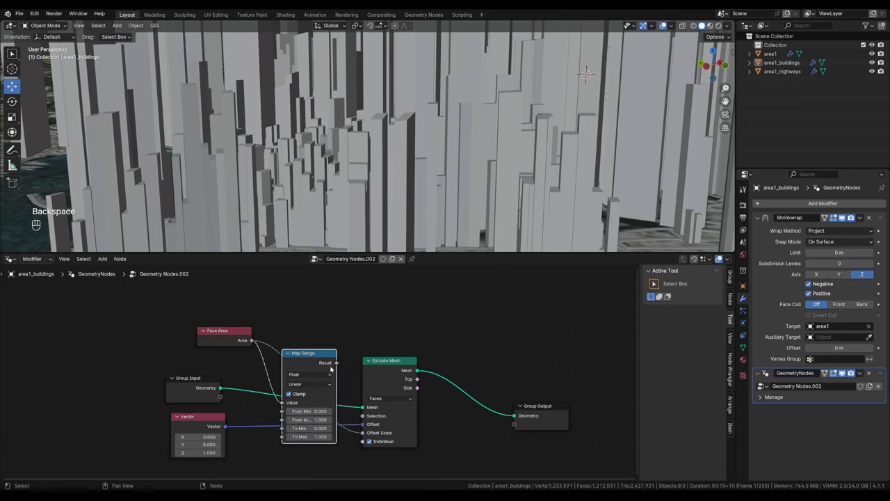
left_click_drag(336, 362, 363, 432)
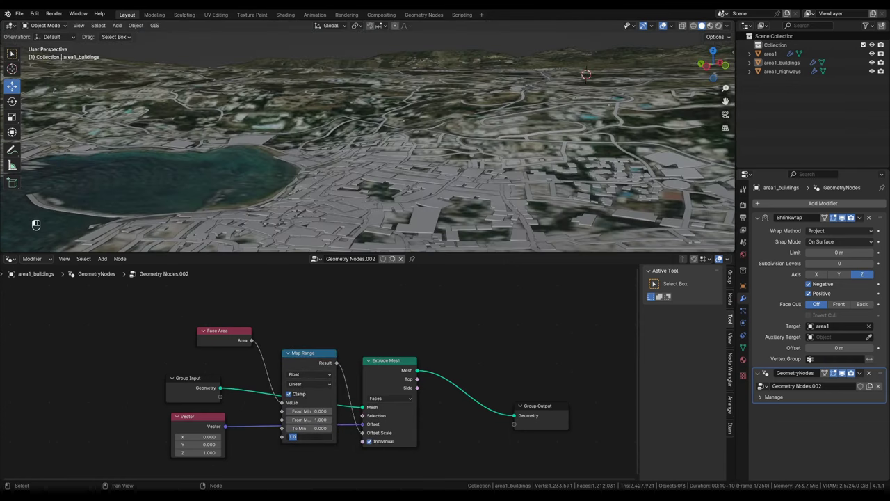
Set the Map Range node's To Max to 15 and From Max to about 172.5.
key("Return")
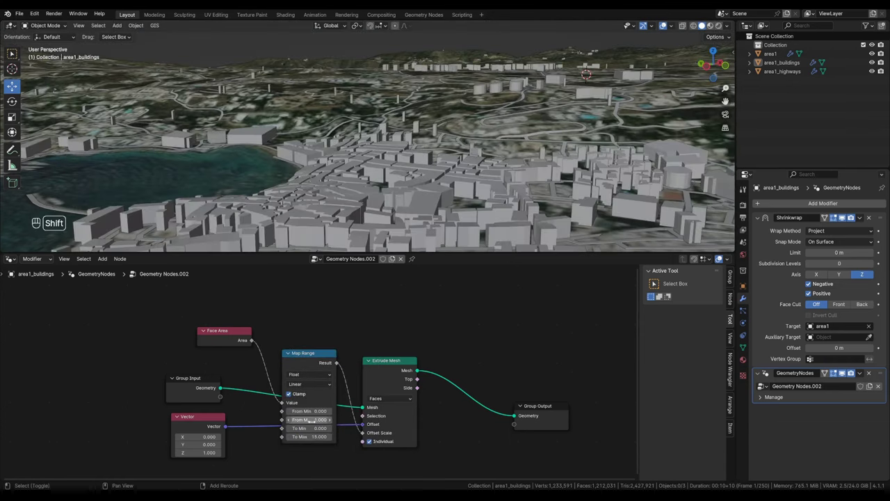
left_click_drag(310, 419, 350, 420)
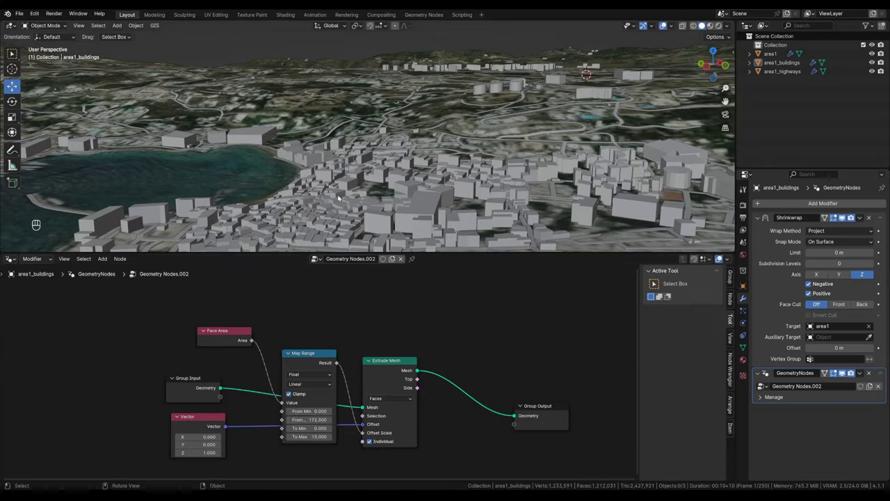
middle_click_drag(376, 174, 366, 202)
scroll(365, 203, "down", 10)
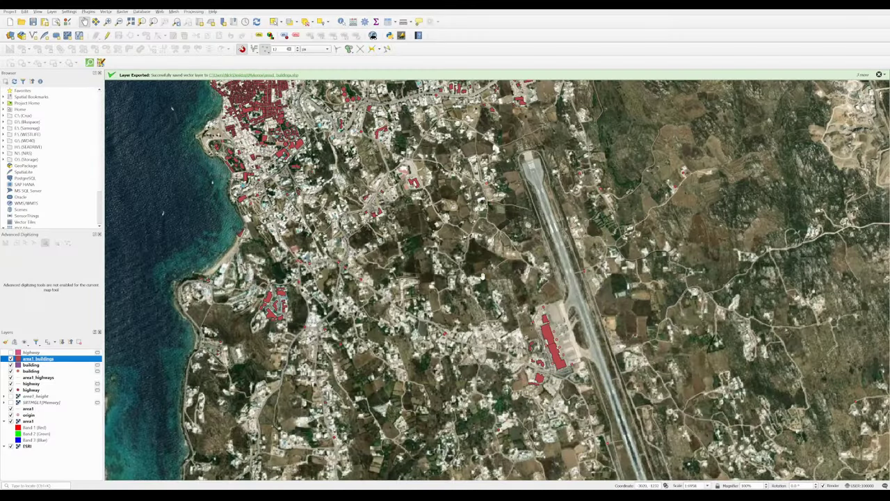
Switch to QGIS, frame the wider Aegean region around Mykonos and start a raster export of the ESRI layer.
scroll(482, 277, "down", 4)
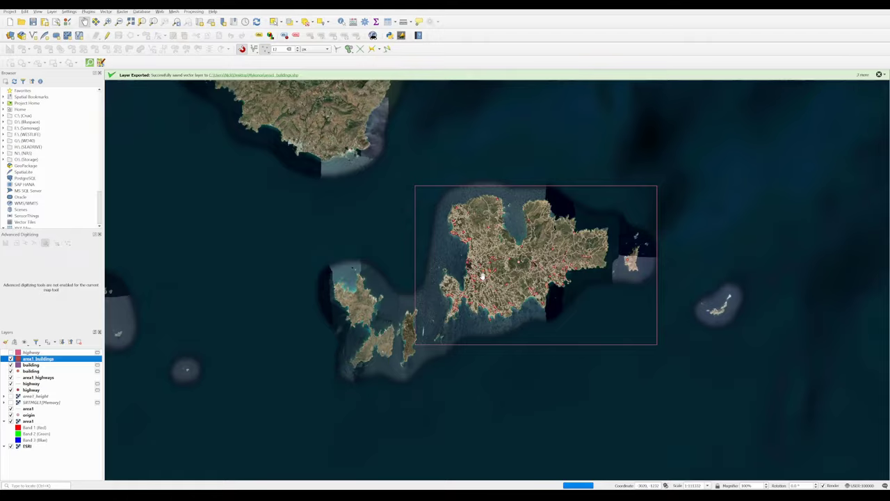
scroll(482, 277, "down", 3)
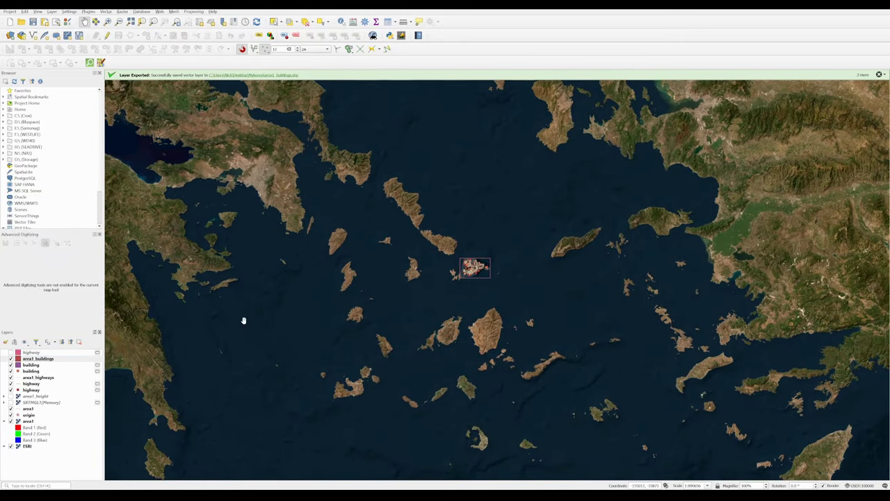
left_click(28, 447)
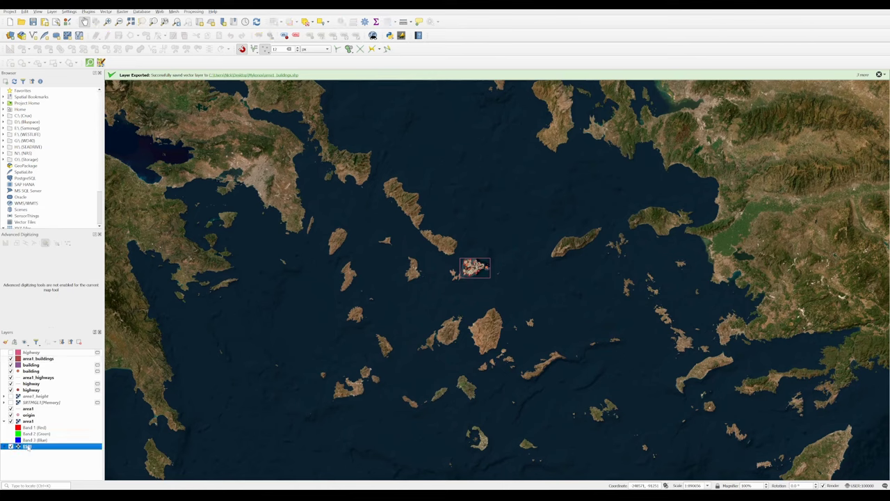
right_click(28, 447)
mouse_move(104, 415)
left_click(154, 416)
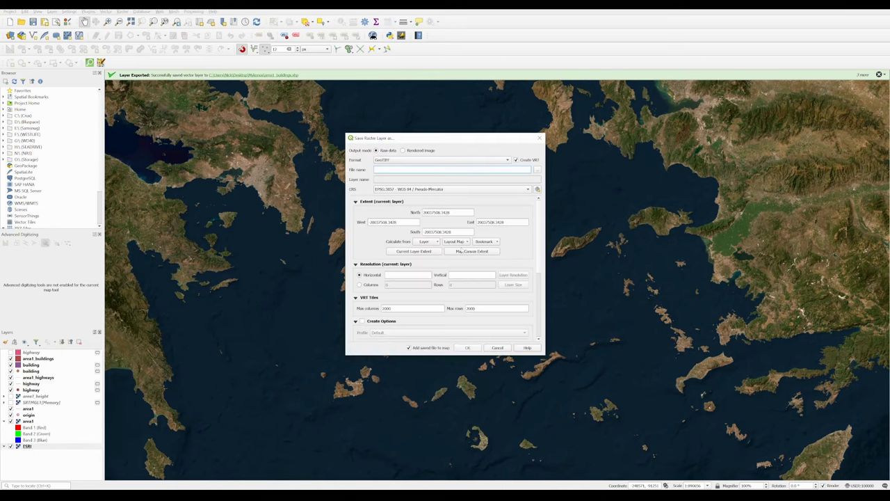
Set the raster output to Rendered image without VRT and name the file area2.tif in the Mykonos folder.
left_click(516, 160)
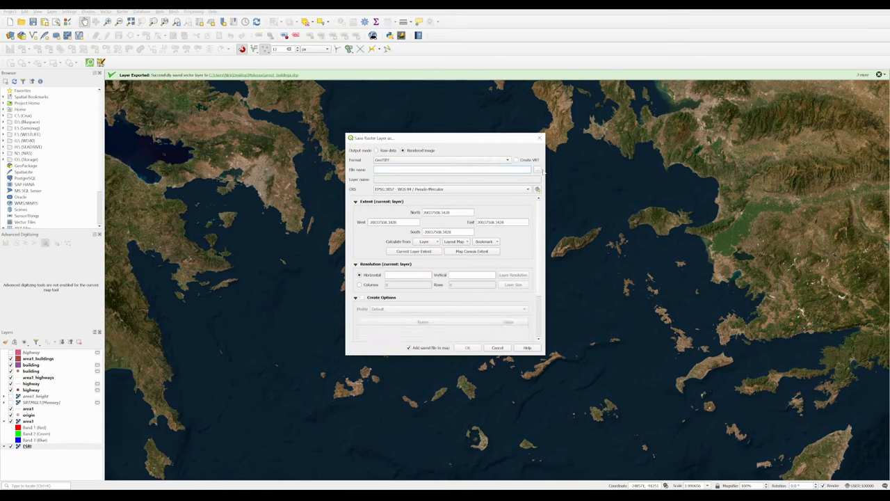
left_click(538, 172)
left_click(480, 203)
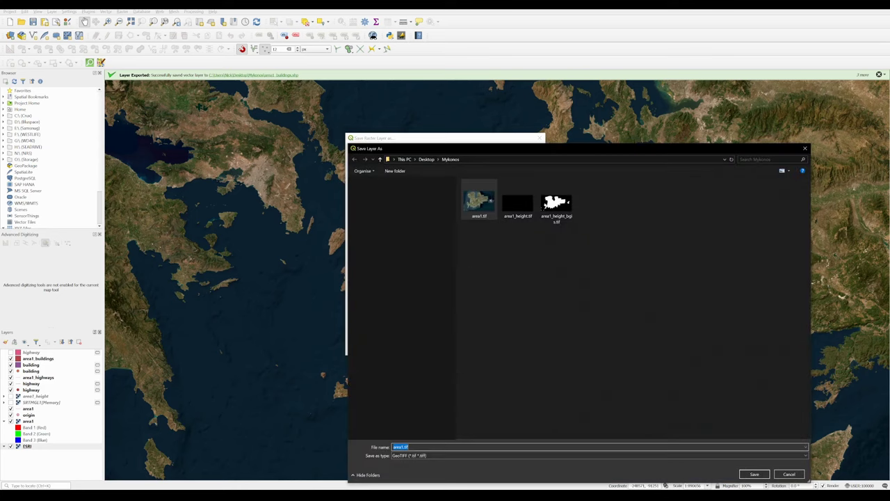
type("area2.tif")
left_click(765, 474)
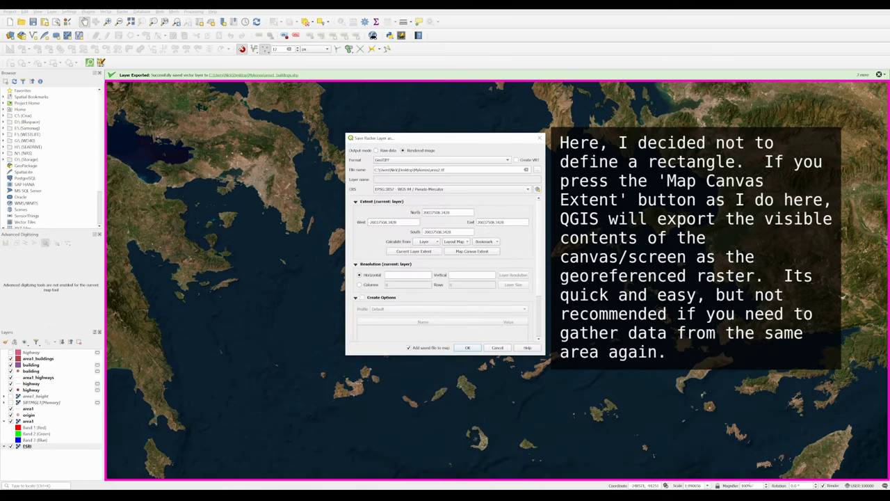
Export the raster with the Mykonos project CRS, the map canvas extent and a horizontal resolution of 100.
left_click(425, 189)
left_click(425, 197)
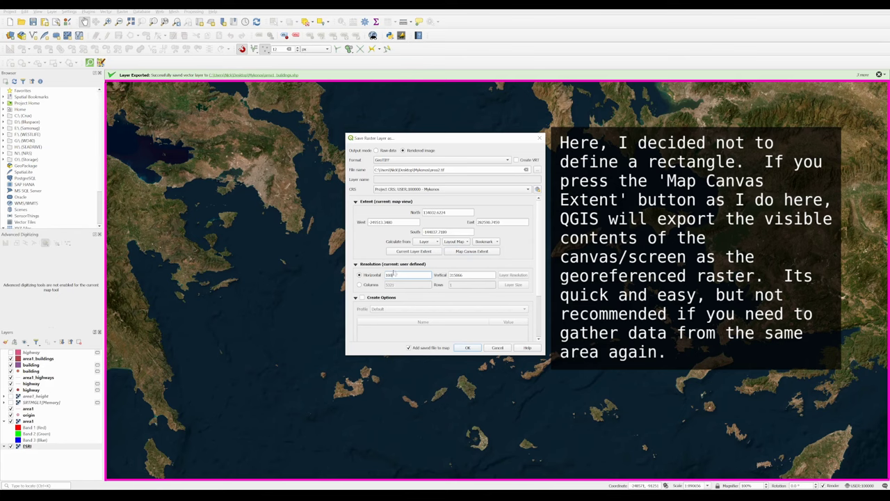
left_click(469, 349)
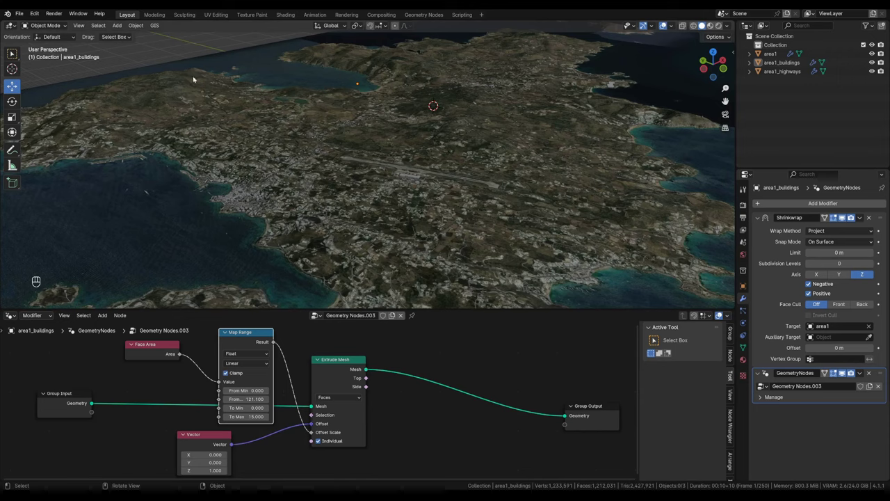
Switch to Blender and import area2.tif as a georeferenced raster in Basemap on new plane mode.
left_click(154, 25)
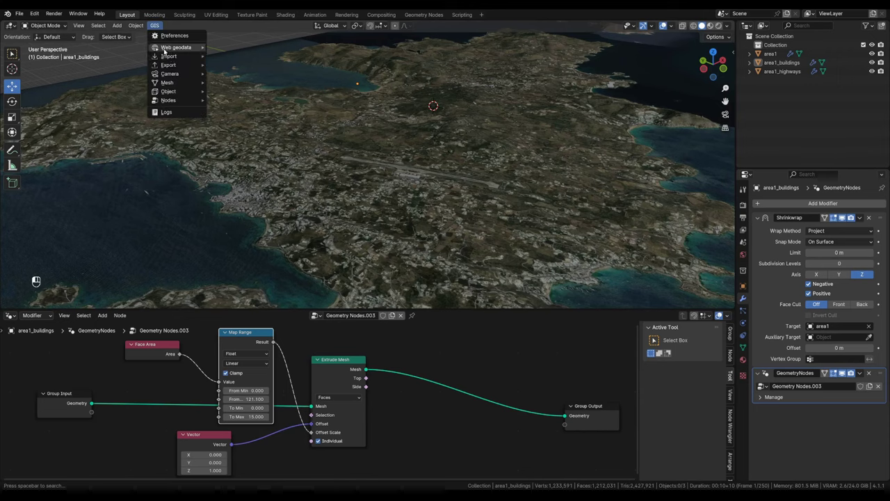
mouse_move(169, 56)
left_click(230, 65)
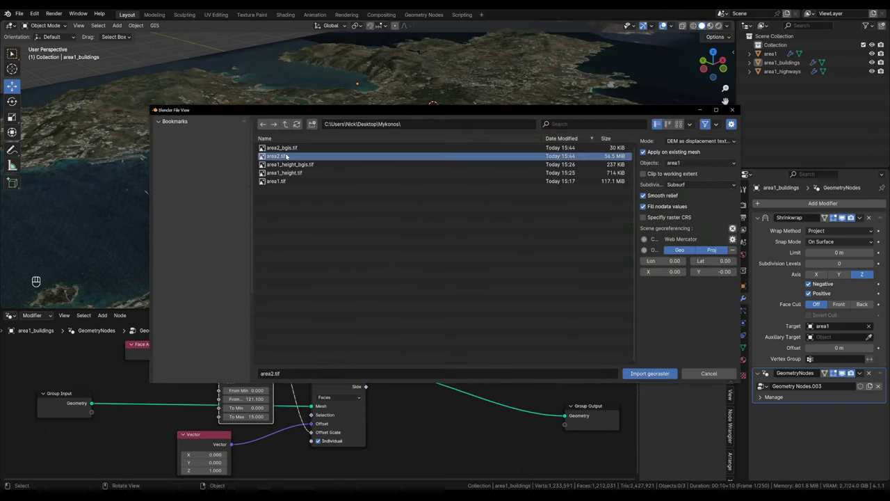
left_click(278, 156)
left_click(680, 141)
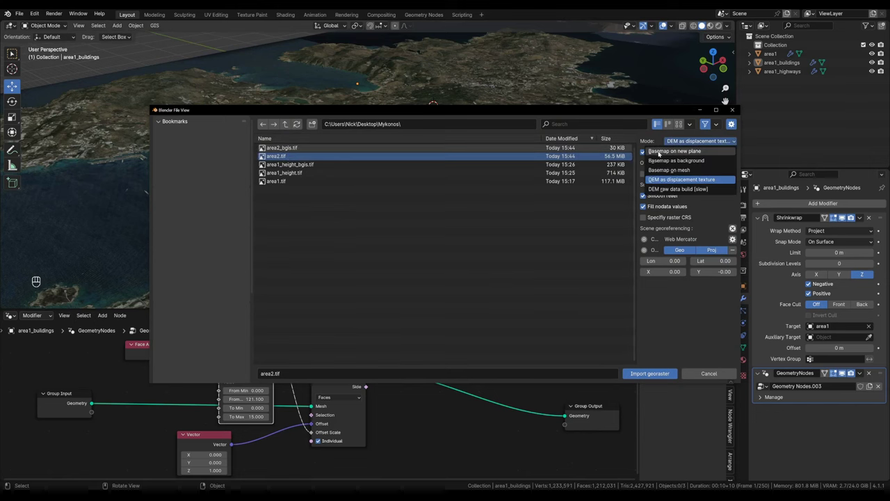
left_click(681, 152)
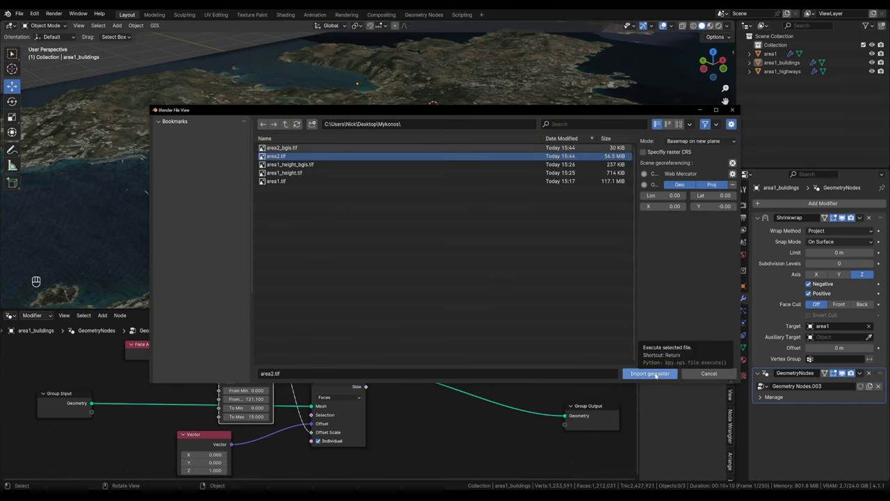
left_click(650, 373)
Move the area2 plane slightly down so it sits beneath the area1 terrain.
scroll(374, 179, "up", 5)
middle_click_drag(375, 180, 338, 180)
scroll(338, 181, "up", 10)
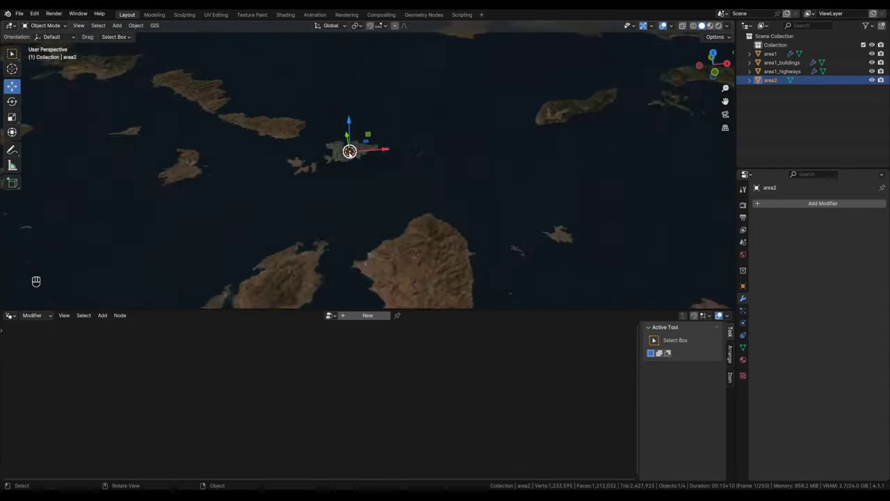
key("g")
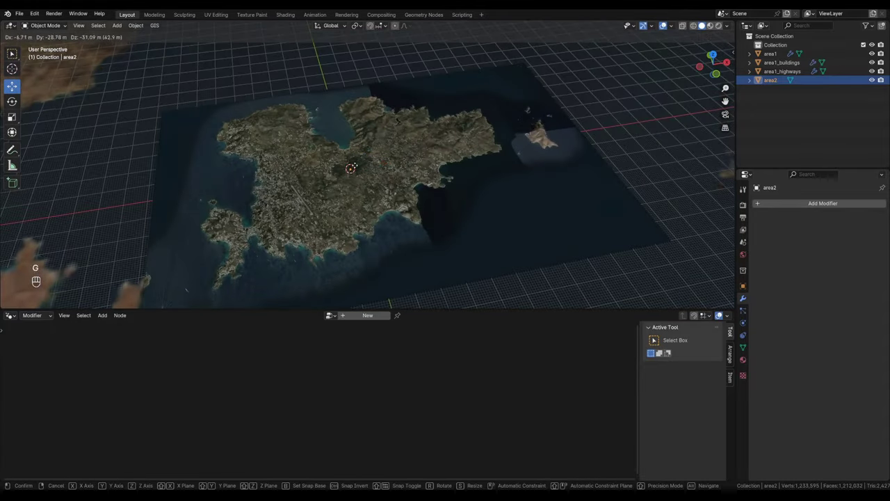
left_click(362, 158)
scroll(352, 167, "down", 10)
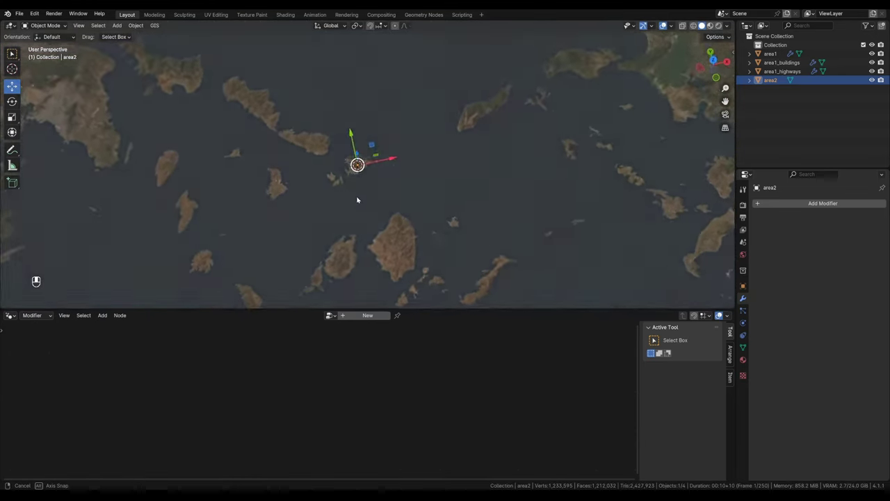
Enter Edit Mode on area2 and add one loop cut across the middle of its long side.
middle_click_drag(355, 163, 393, 135)
scroll(353, 160, "down", 5)
key("Tab")
key("ctrl+r")
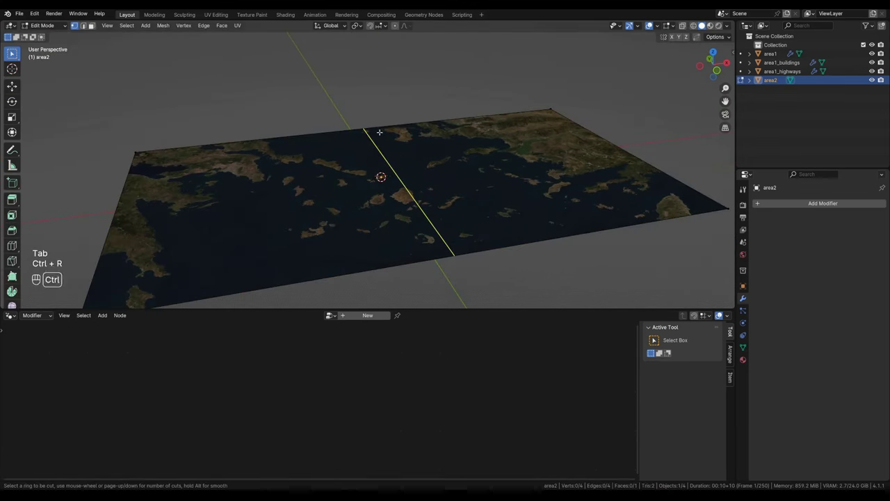
left_click(389, 133)
left_click(391, 134)
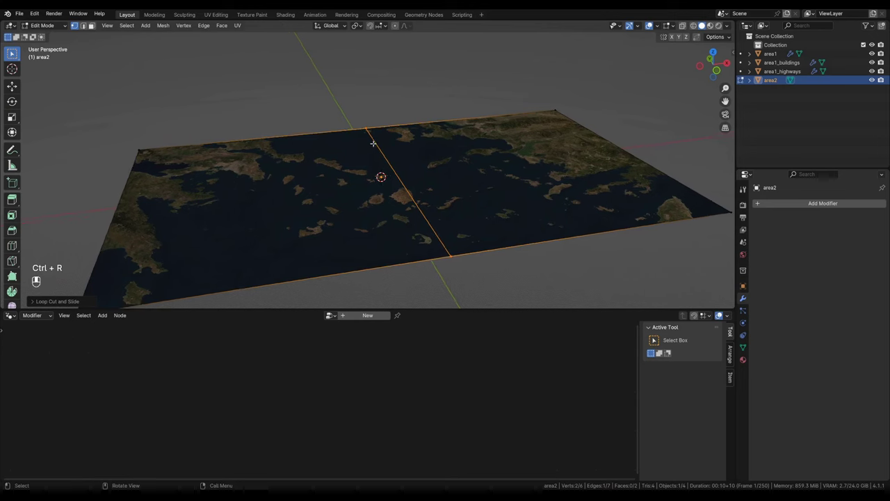
Select the whole area2 mesh and subdivide it once.
key("a")
right_click(374, 146)
left_click(346, 155)
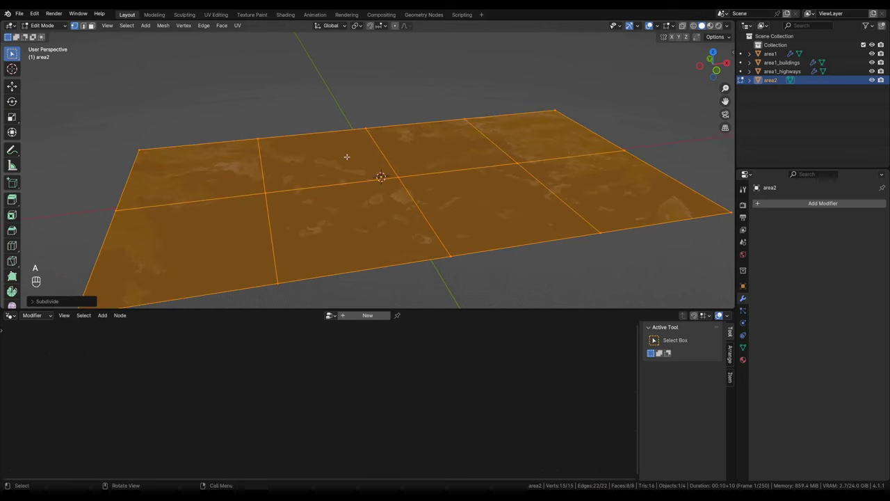
Repeat the subdivision four more times on the area2 mesh and return to Object Mode.
key("shift+r")
key("shift+r")
key("shift+r")
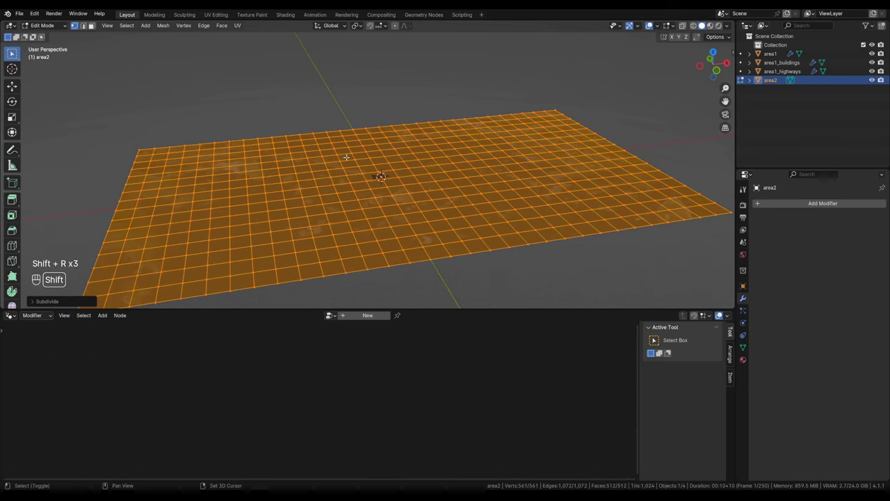
key("shift+r")
middle_click_drag(347, 157, 411, 169)
key("Tab")
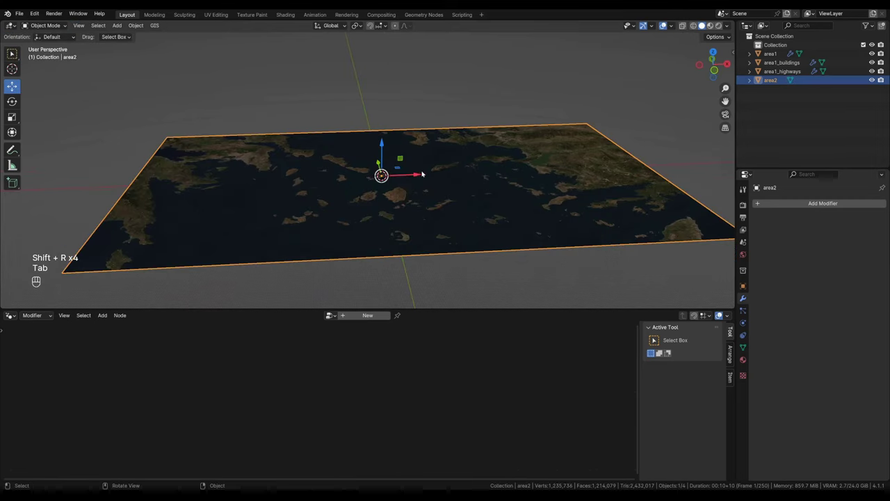
Apply the Earth curvature correction to the area2 plane and inspect how it sits around the area1 terrain.
left_click(155, 26)
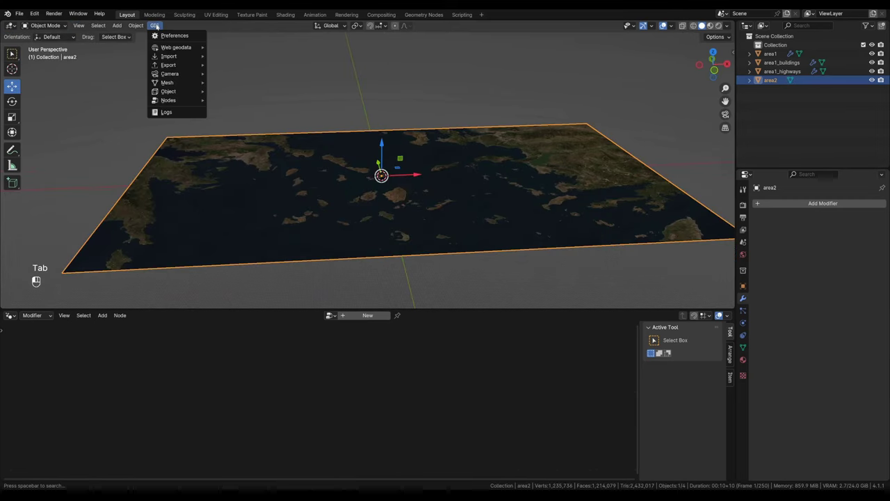
mouse_move(180, 83)
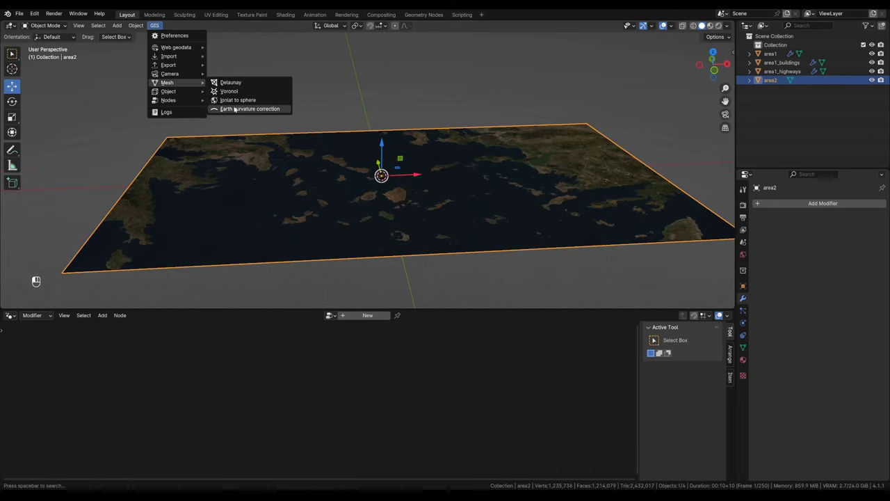
left_click(259, 109)
middle_click_drag(417, 167, 370, 178)
scroll(383, 175, "up", 5)
scroll(370, 177, "up", 6)
middle_click_drag(418, 201, 461, 164, "shift")
scroll(462, 164, "down", 5)
middle_click_drag(465, 213, 452, 131, "shift")
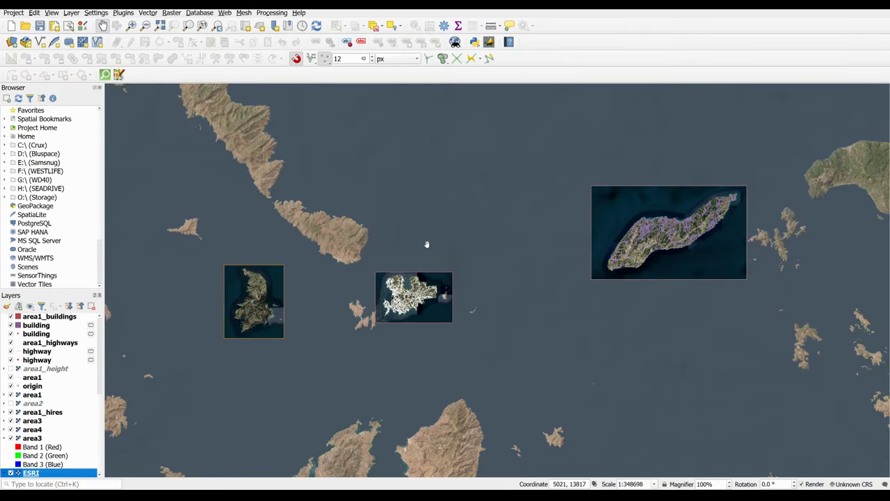
Switch to QGIS and examine the high-resolution imagery of the additional island west of Mykonos.
scroll(255, 306, "up", 2)
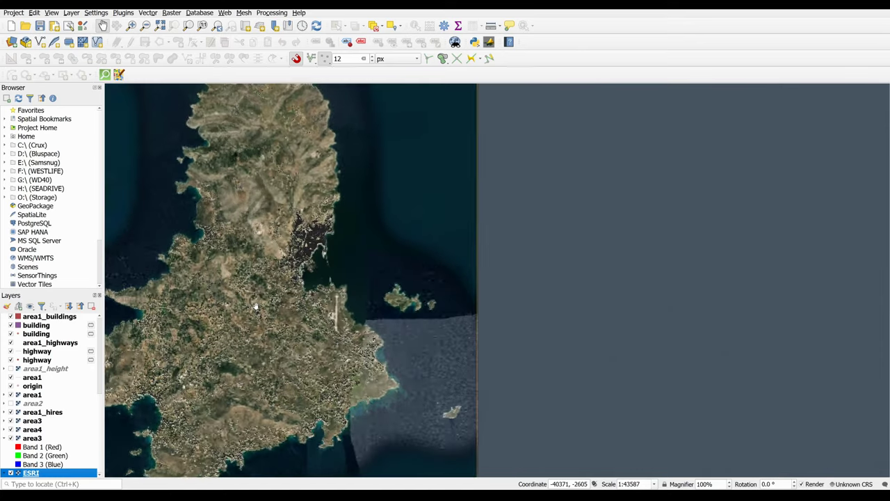
scroll(255, 306, "down", 1)
scroll(335, 318, "down", 1)
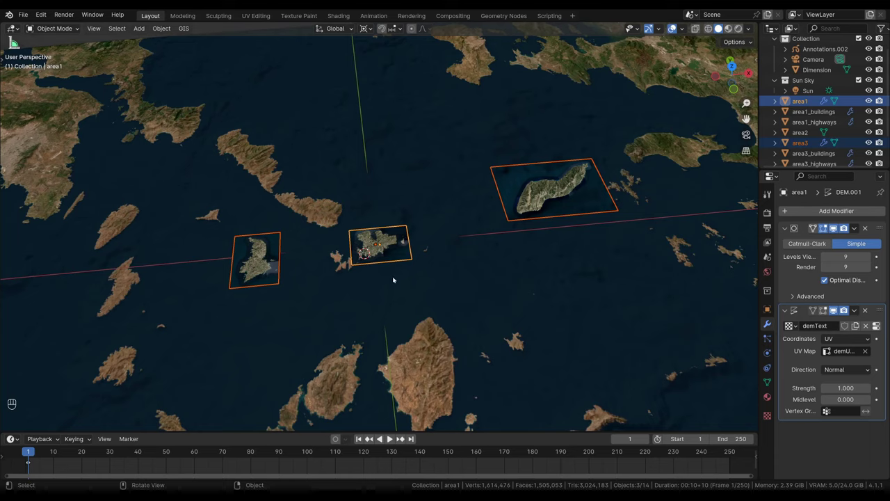
Switch to Blender and examine the additional island terrains on the regional plane, including area3's relief, roads and buildings.
middle_click_drag(393, 280, 388, 298)
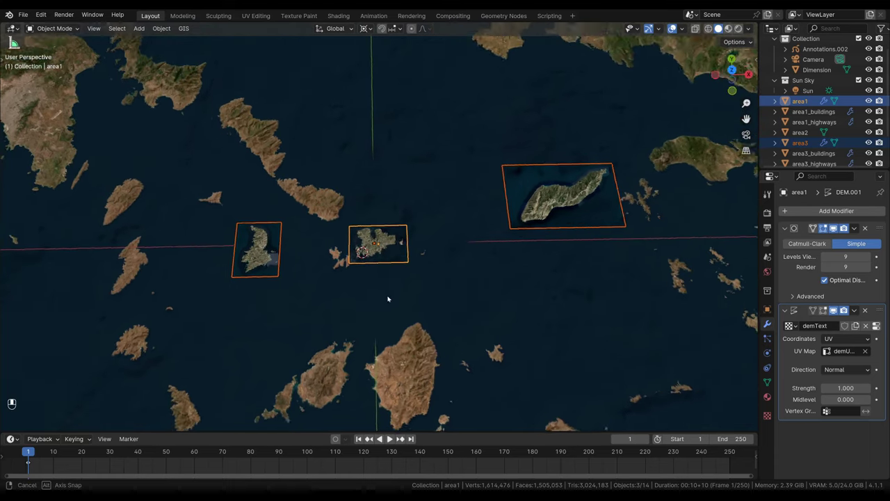
middle_click_drag(375, 261, 388, 255, "shift")
scroll(336, 247, "up", 8)
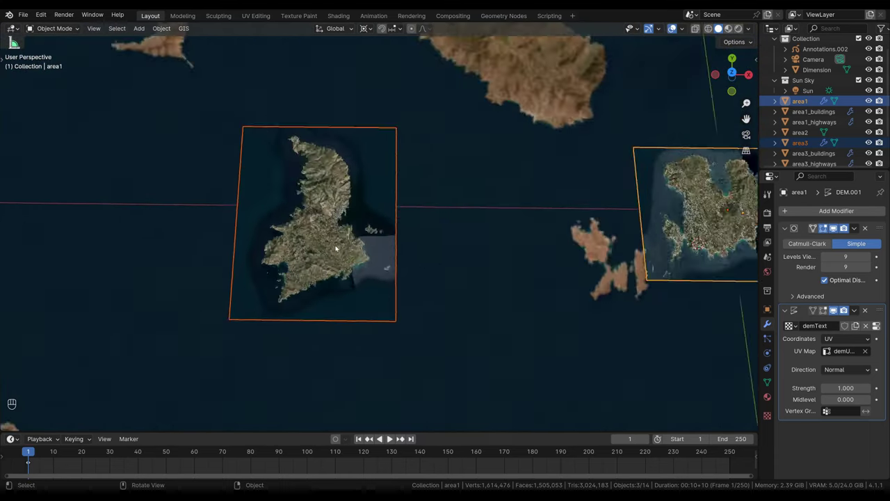
middle_click_drag(349, 219, 352, 221)
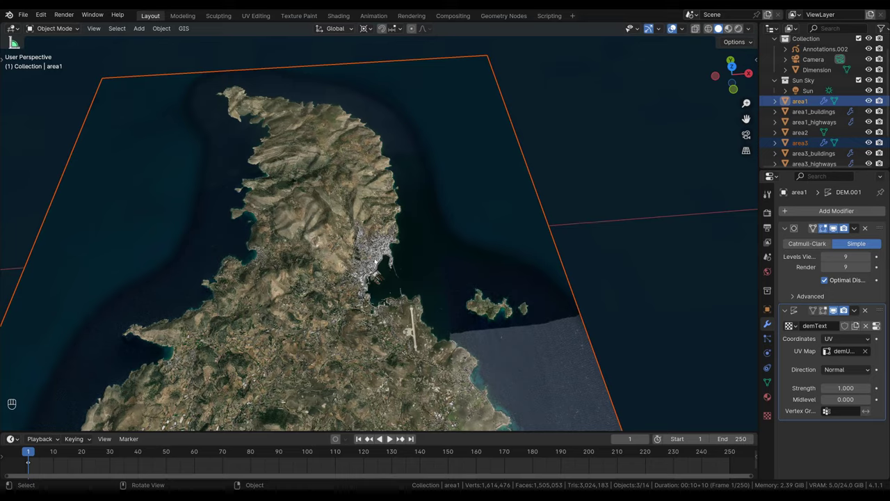
scroll(376, 261, "up", 8)
scroll(376, 261, "down", 10)
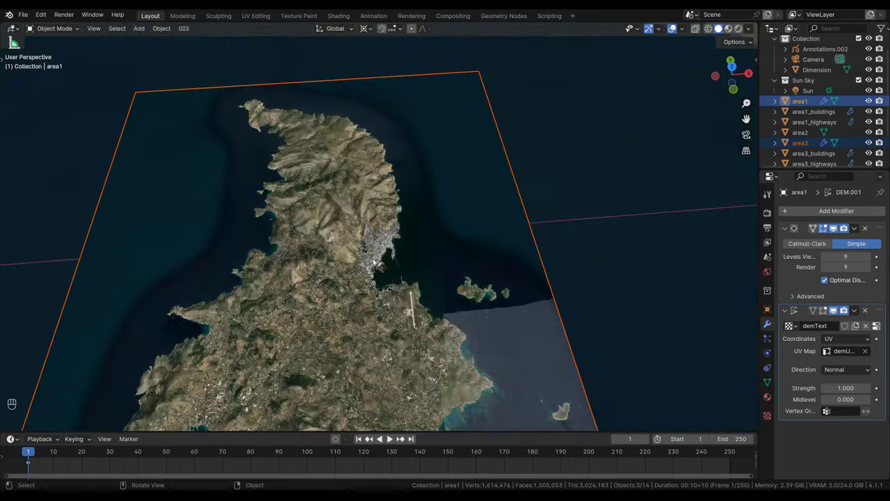
middle_click_drag(463, 255, 491, 218)
scroll(483, 244, "up", 8)
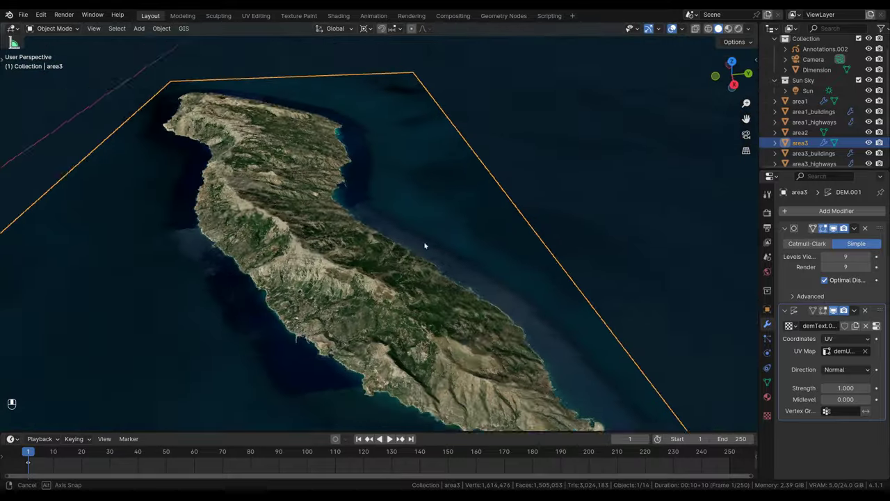
middle_click_drag(362, 238, 340, 197)
middle_click_drag(396, 147, 413, 136)
middle_click_drag(414, 167, 428, 127, "ctrl")
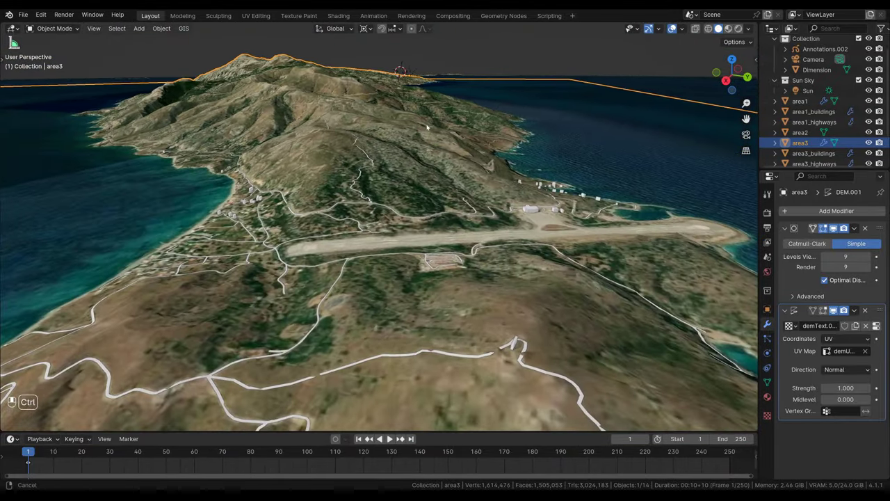